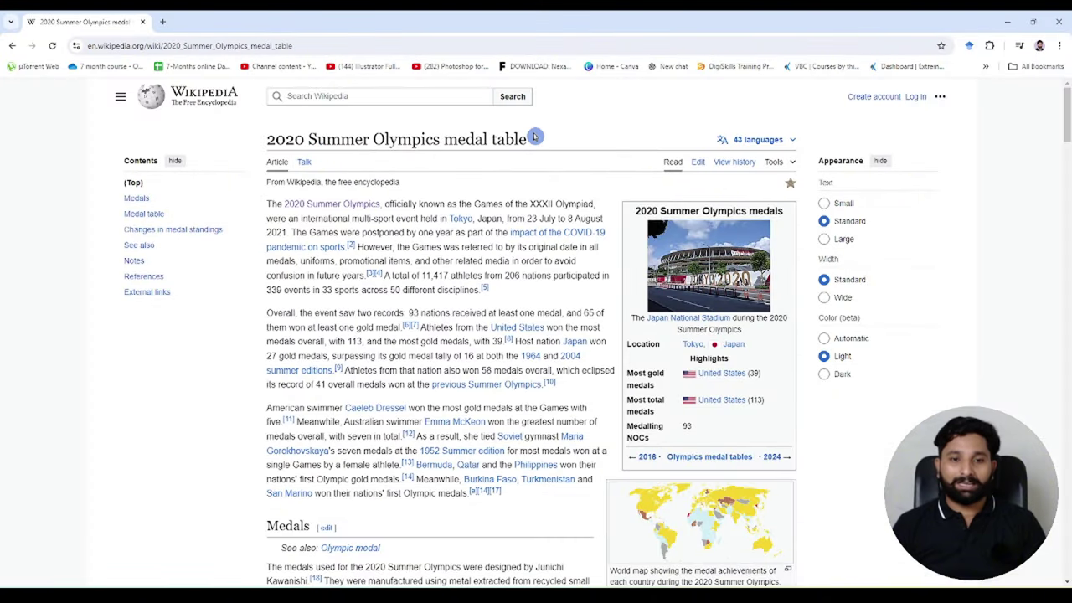
Scroll through the 2020 Summer Olympics medal table on the Wikipedia page
{"action": "scroll", "coordinate": [503, 201], "scroll_direction": "down", "scroll_amount": 3}
{"action": "scroll", "coordinate": [488, 233], "scroll_direction": "down", "scroll_amount": 4}
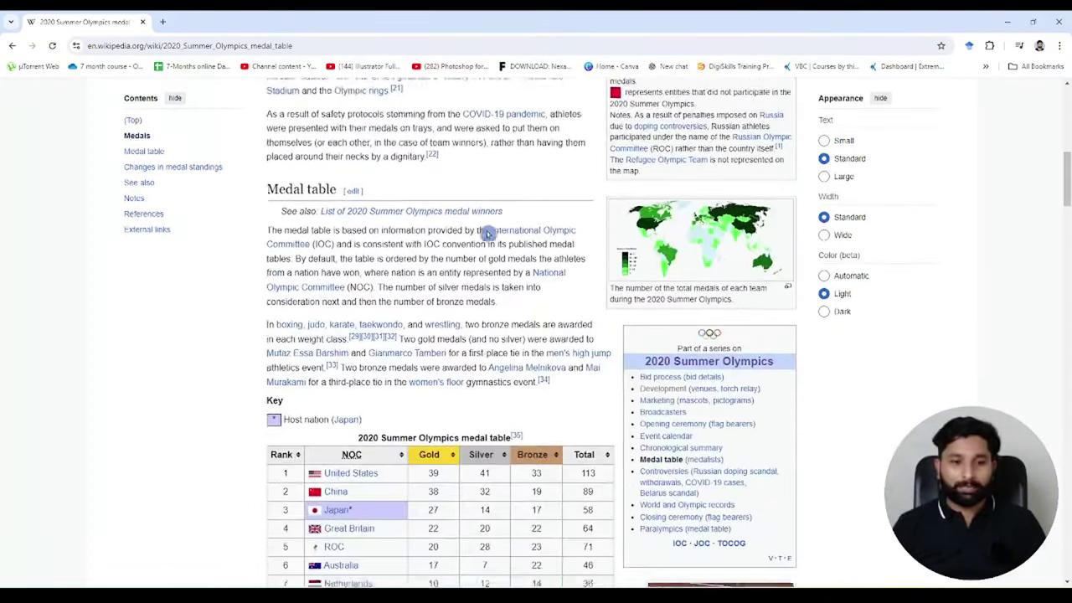
{"action": "scroll", "coordinate": [488, 233], "scroll_direction": "down", "scroll_amount": 1}
{"action": "scroll", "coordinate": [488, 232], "scroll_direction": "down", "scroll_amount": 2}
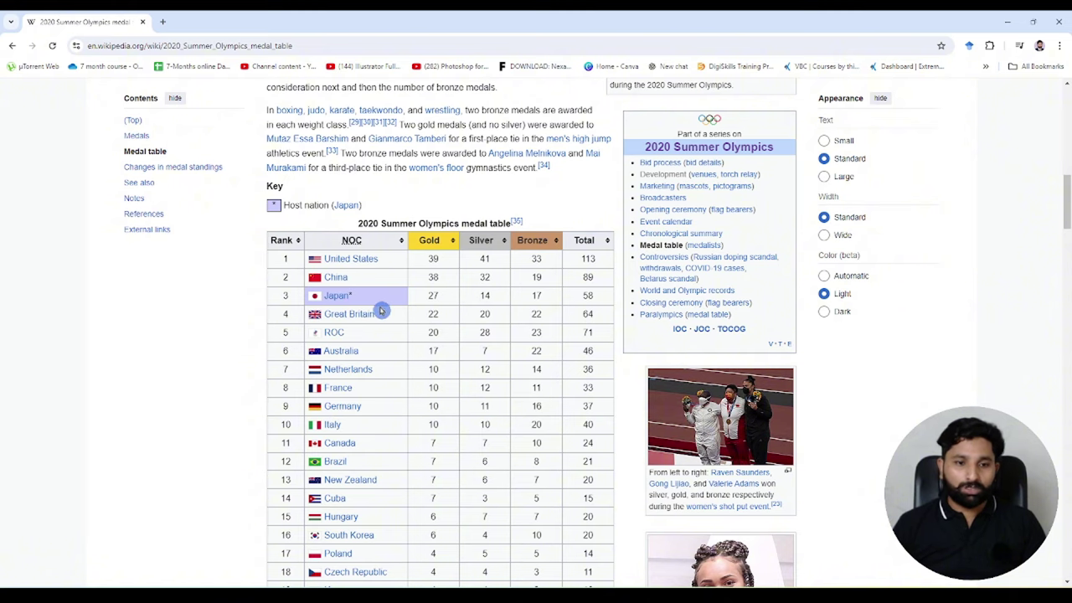
{"action": "scroll", "coordinate": [379, 311], "scroll_direction": "down", "scroll_amount": 2}
{"action": "scroll", "coordinate": [379, 311], "scroll_direction": "down", "scroll_amount": 3}
{"action": "scroll", "coordinate": [381, 310], "scroll_direction": "down", "scroll_amount": 2}
{"action": "scroll", "coordinate": [381, 310], "scroll_direction": "down", "scroll_amount": 1}
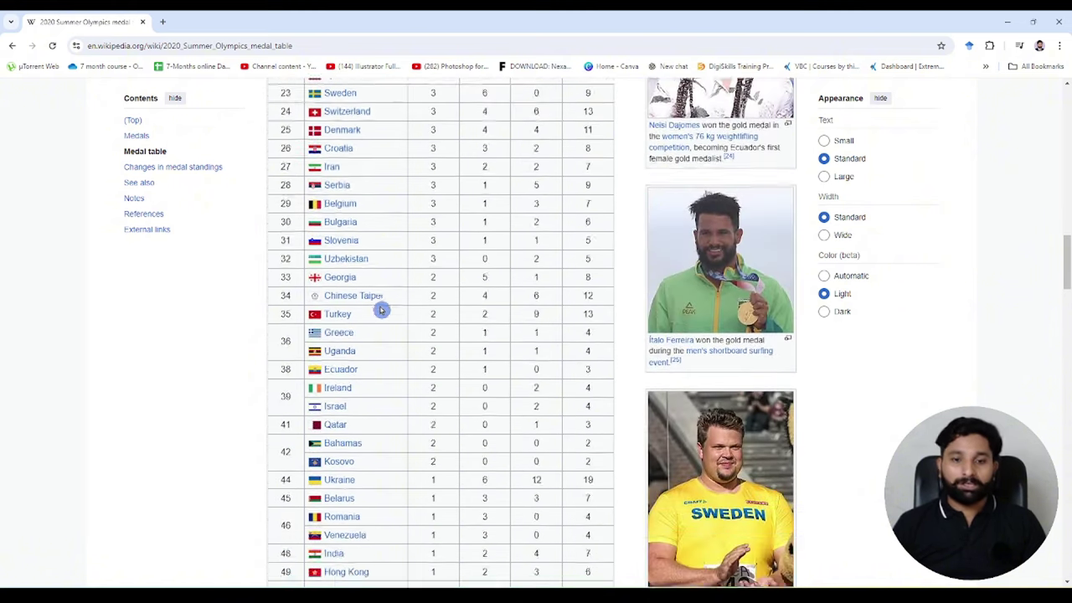
{"action": "scroll", "coordinate": [381, 310], "scroll_direction": "down", "scroll_amount": 3}
{"action": "scroll", "coordinate": [381, 310], "scroll_direction": "up", "scroll_amount": 4}
{"action": "scroll", "coordinate": [382, 310], "scroll_direction": "up", "scroll_amount": 7}
{"action": "scroll", "coordinate": [381, 310], "scroll_direction": "up", "scroll_amount": 2}
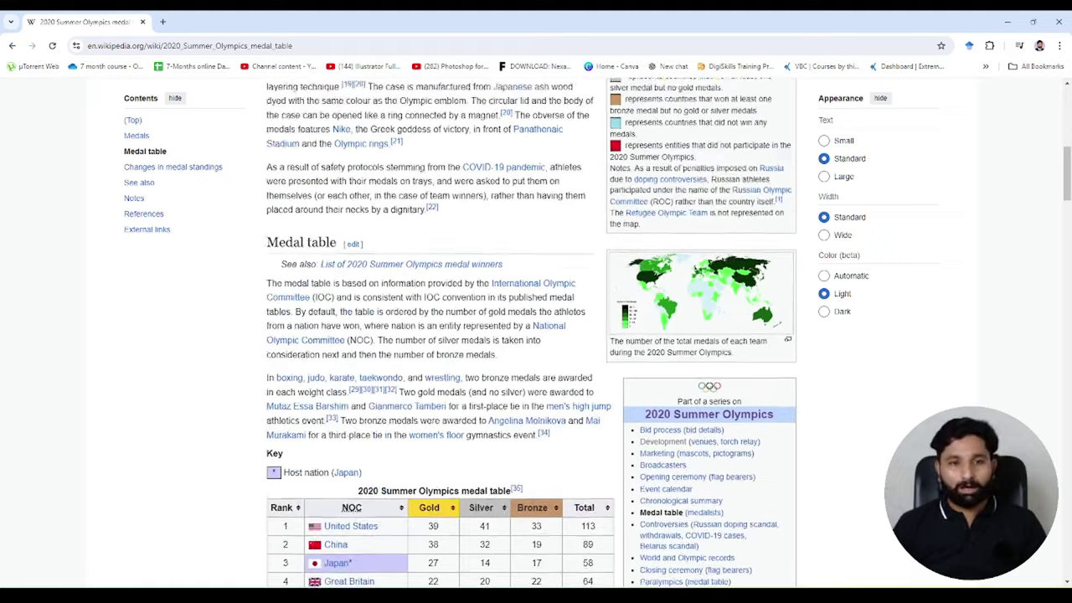
{"action": "scroll", "coordinate": [381, 310], "scroll_direction": "up", "scroll_amount": 1}
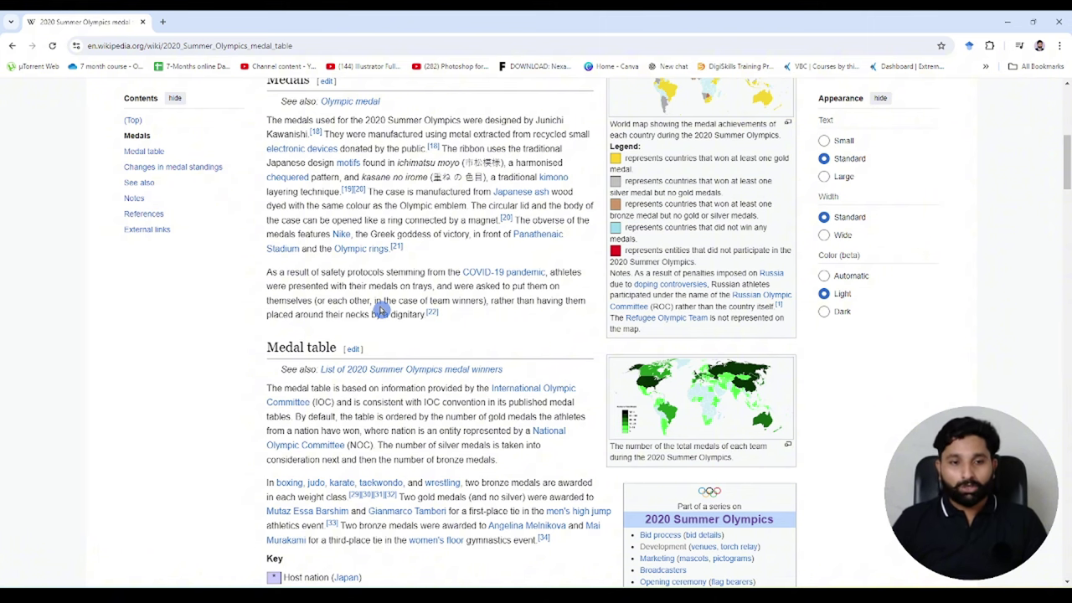
{"action": "scroll", "coordinate": [381, 310], "scroll_direction": "up", "scroll_amount": 5}
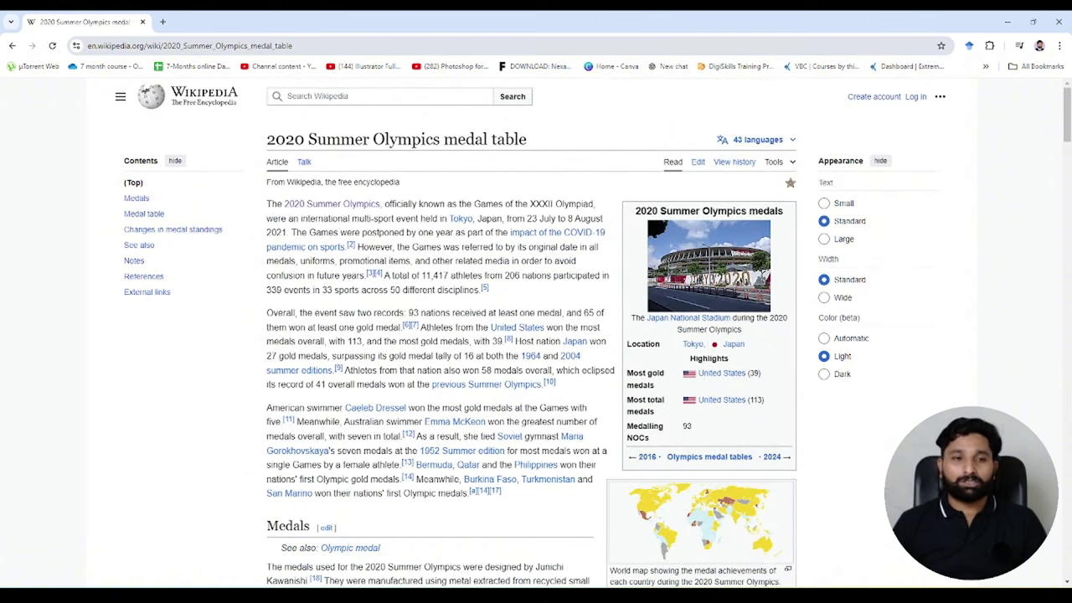
Copy the page's web address and minimize Chrome to return to Excel
{"action": "left_click", "coordinate": [352, 45]}
{"action": "key", "text": "ctrl+a"}
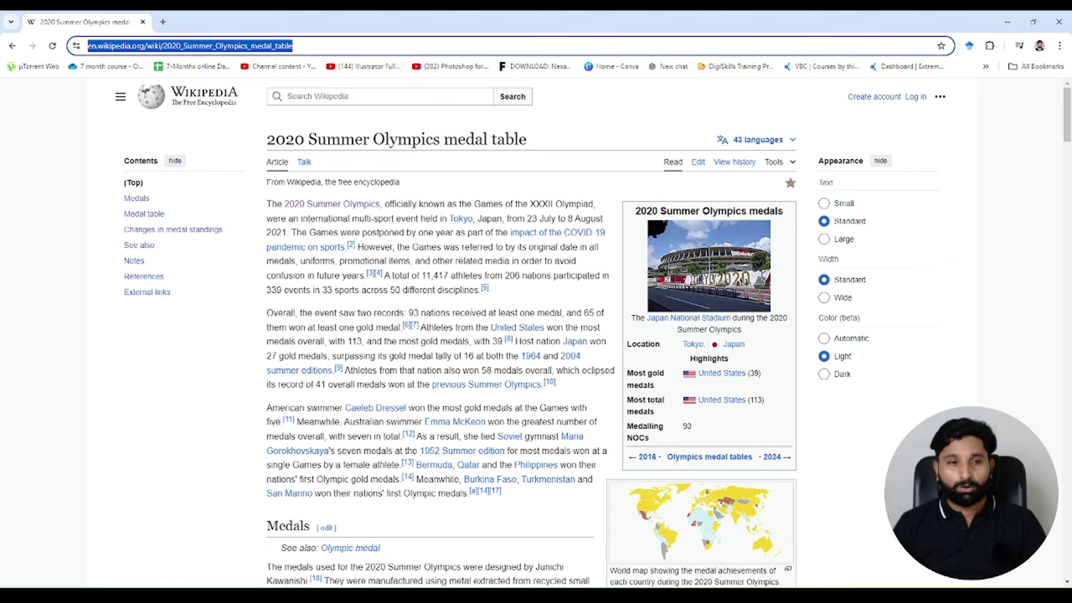
{"action": "left_click", "coordinate": [1007, 21]}
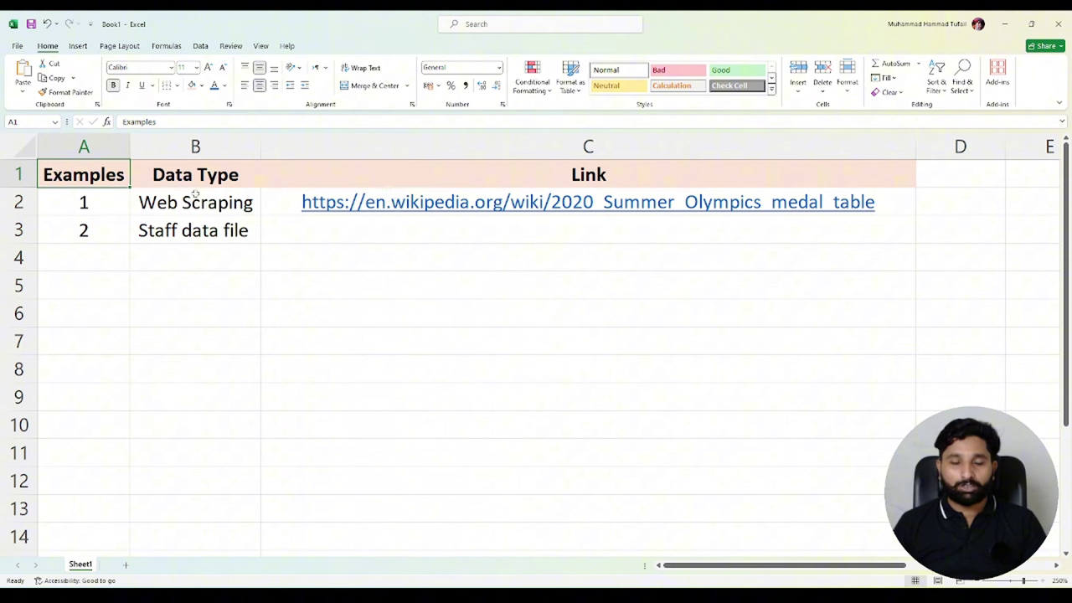
Open the From Web import dialog from the Data tab's Get Data menu
{"action": "left_click", "coordinate": [200, 47]}
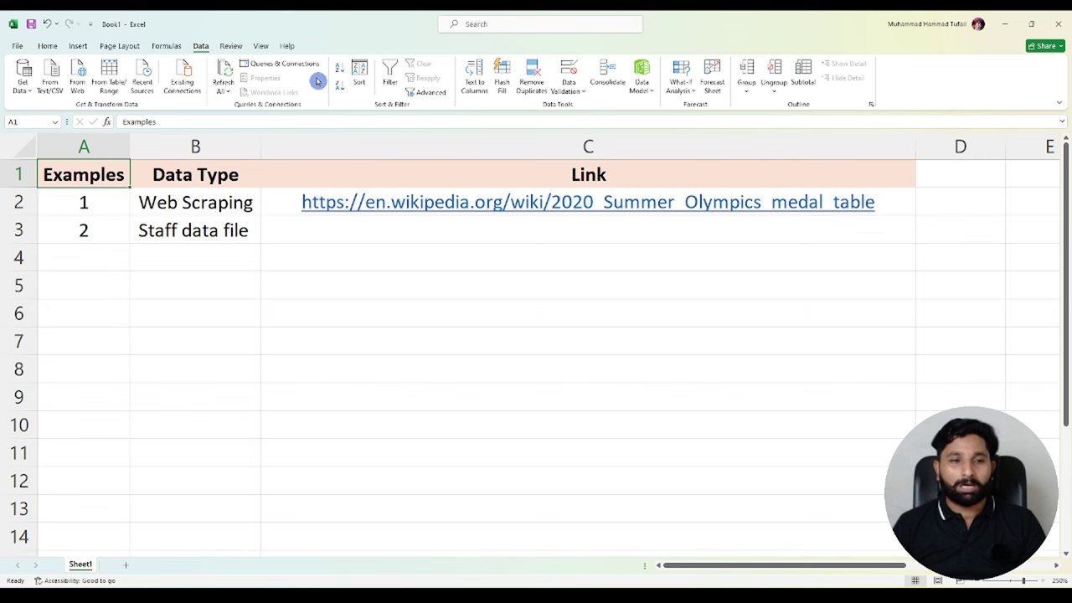
{"action": "left_click", "coordinate": [25, 87]}
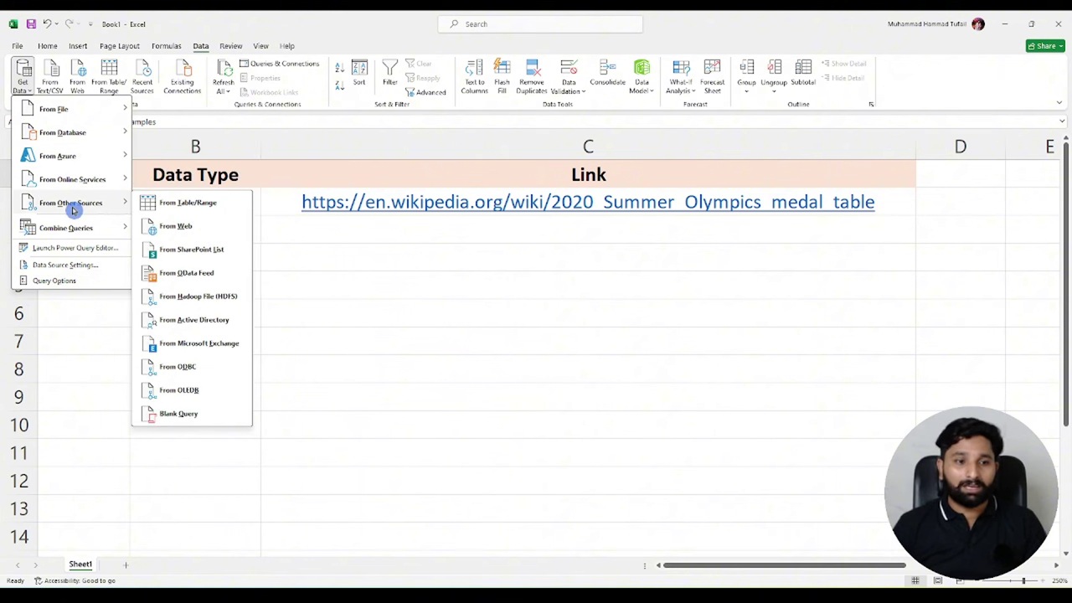
{"action": "left_click", "coordinate": [22, 84]}
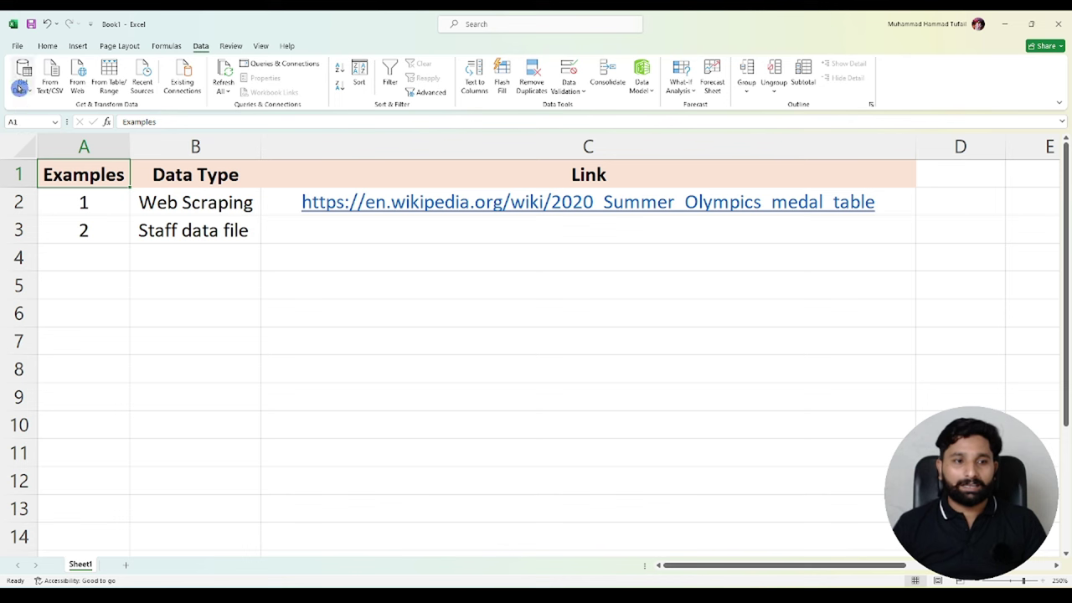
{"action": "left_click", "coordinate": [77, 90]}
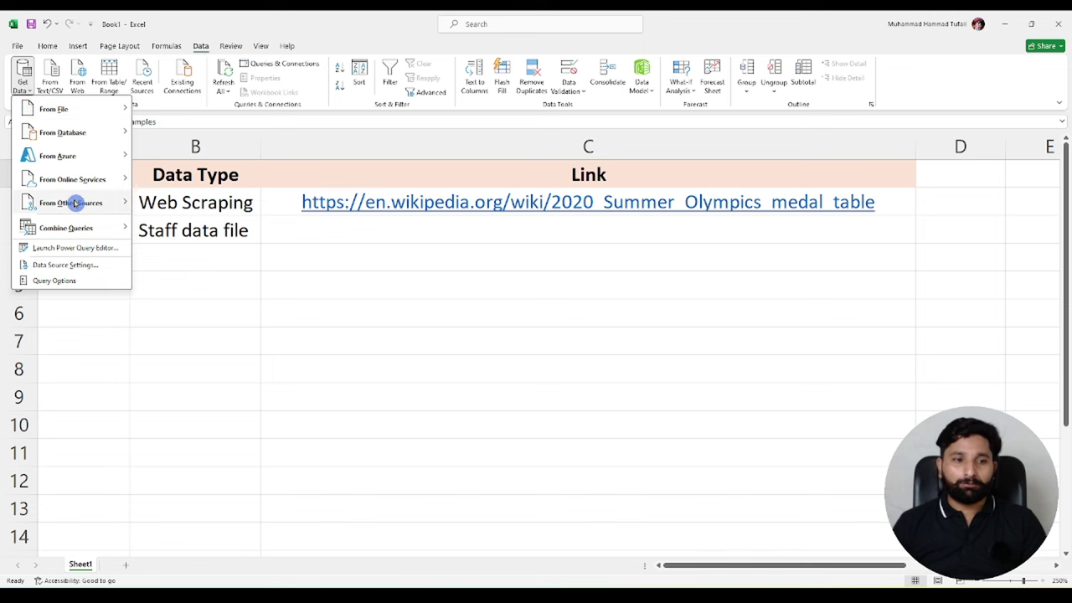
{"action": "left_click", "coordinate": [194, 230]}
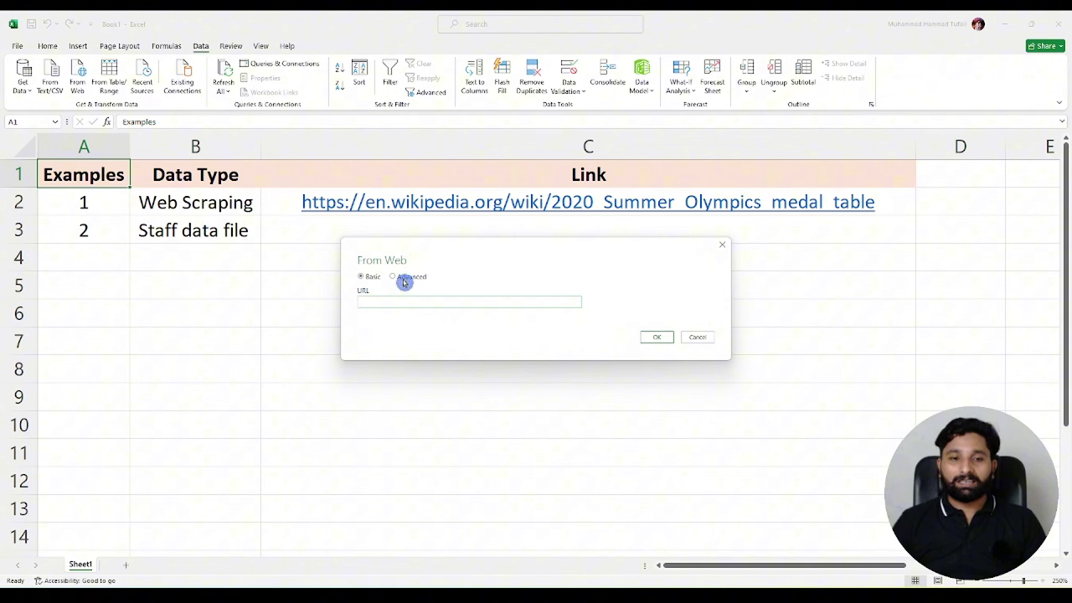
Paste the Wikipedia medal table URL and confirm to list the page's tables in Navigator
{"action": "type", "text": "https://en.wikipedia.org/wiki/2020_Summer_Olympics_medal_table"}
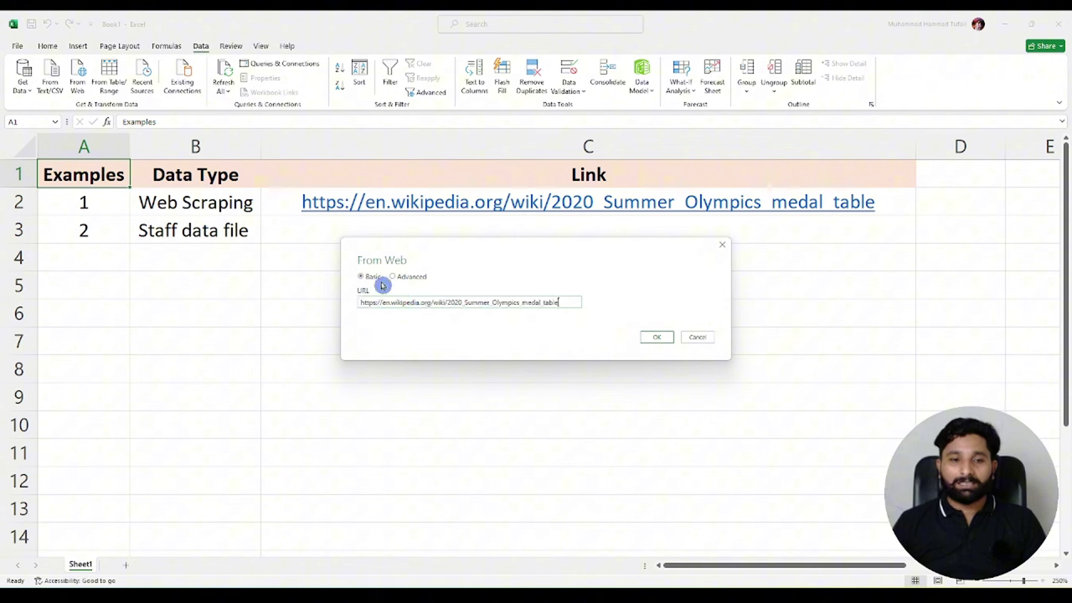
{"action": "left_click", "coordinate": [646, 338]}
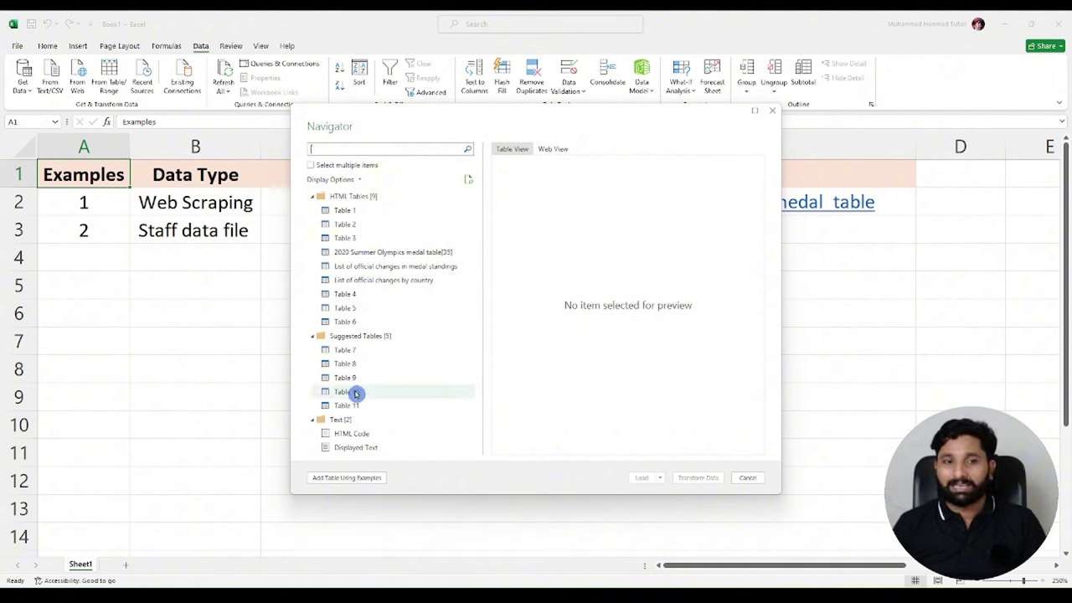
Preview Tables 1–3, then select '2020 Summer Olympics medal table[35]' and scroll its ranks and medals
{"action": "left_click", "coordinate": [383, 213]}
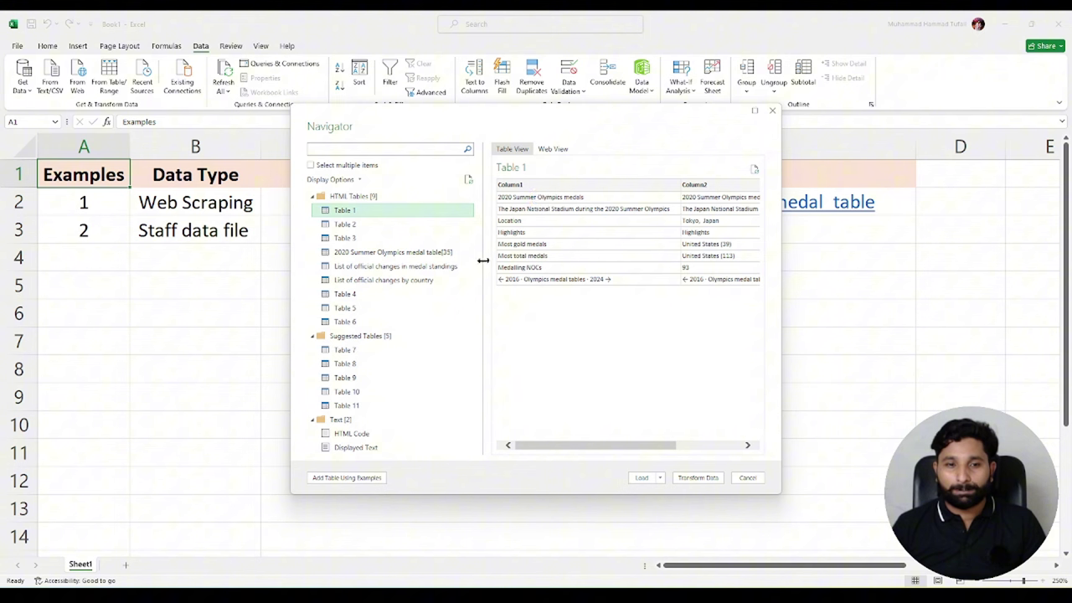
{"action": "left_click", "coordinate": [341, 225]}
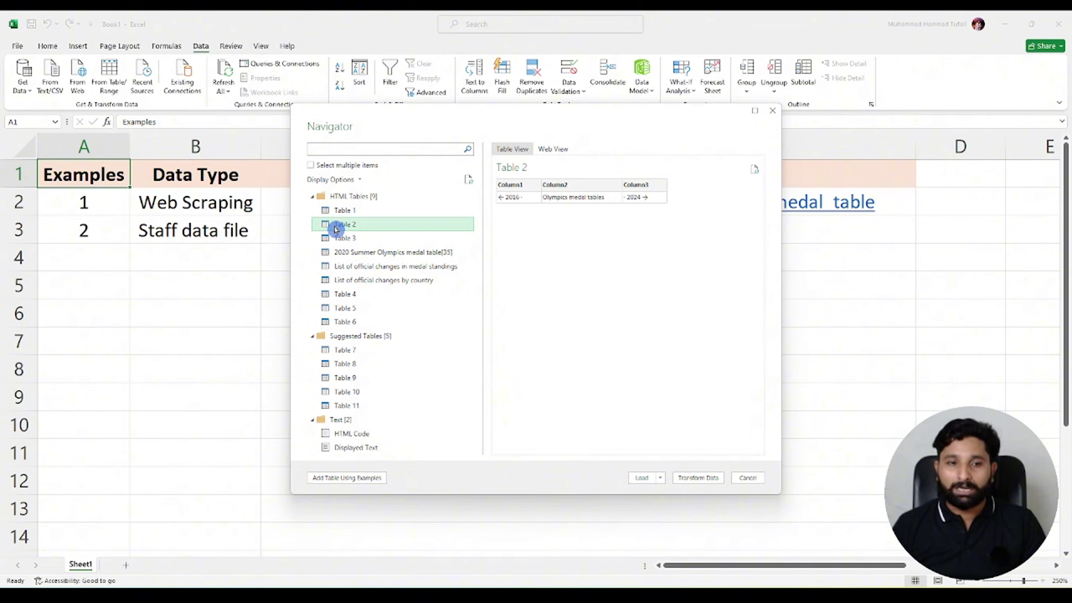
{"action": "left_click", "coordinate": [345, 238]}
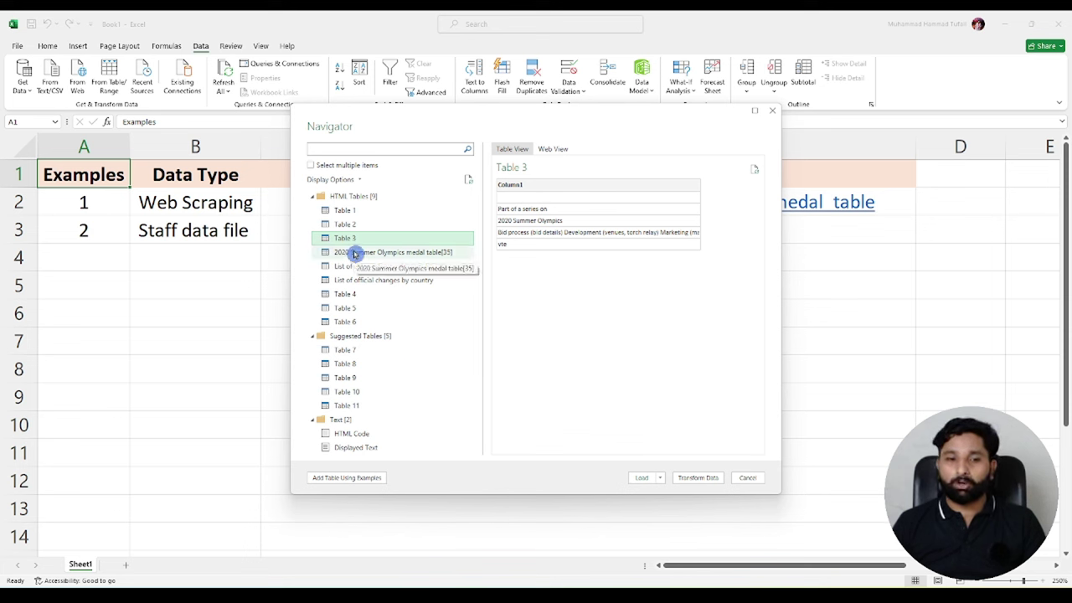
{"action": "left_click", "coordinate": [422, 252]}
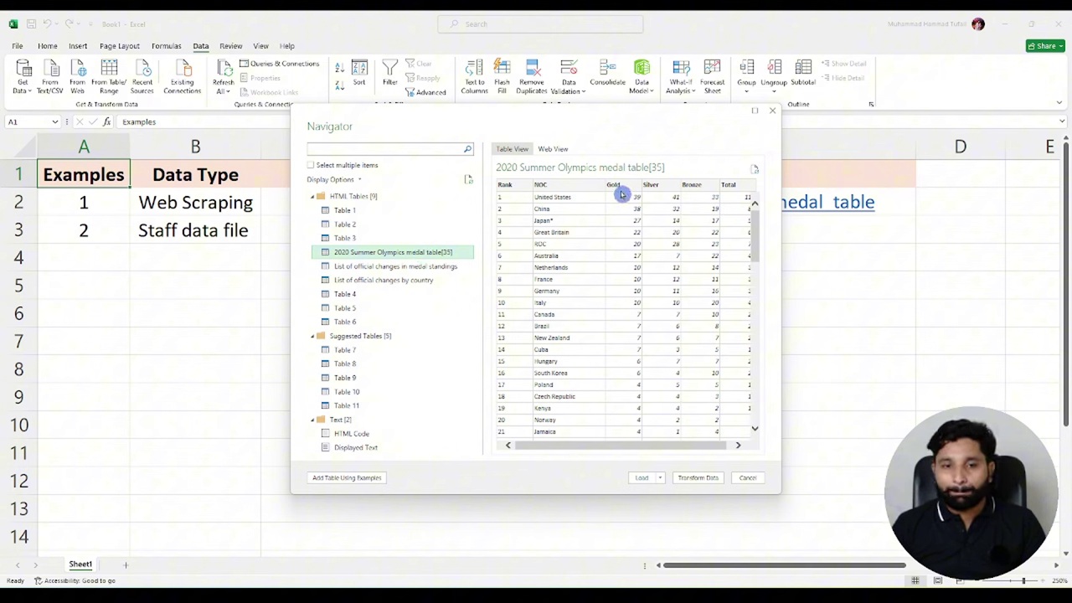
{"action": "left_click_drag", "start_coordinate": [602, 449], "coordinate": [586, 431]}
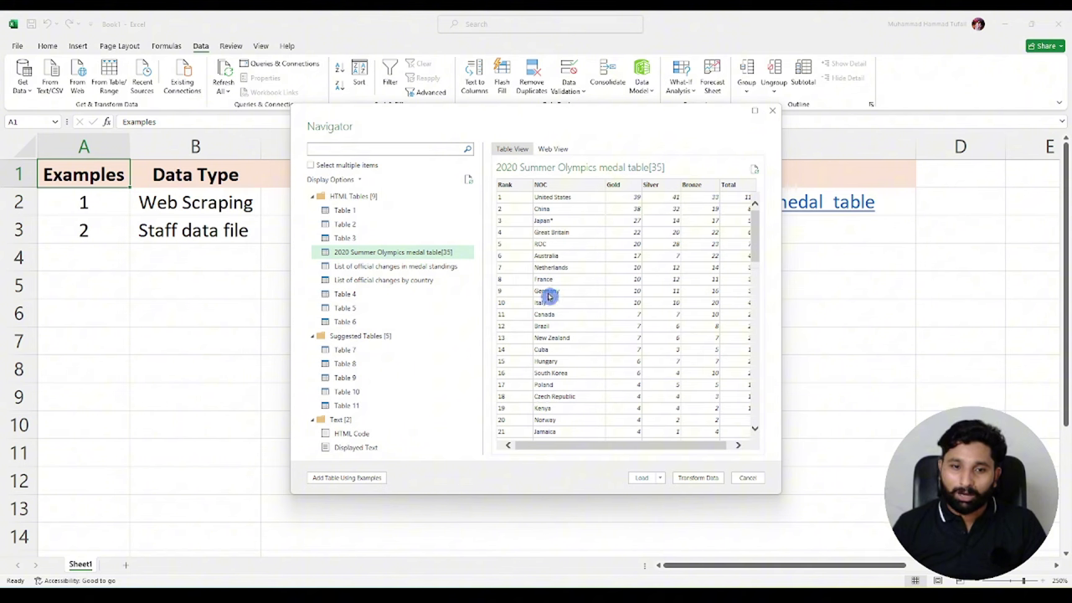
{"action": "scroll", "coordinate": [557, 338], "scroll_direction": "down", "scroll_amount": 2}
{"action": "scroll", "coordinate": [556, 338], "scroll_direction": "down", "scroll_amount": 3}
{"action": "scroll", "coordinate": [557, 338], "scroll_direction": "down", "scroll_amount": 3}
{"action": "scroll", "coordinate": [557, 338], "scroll_direction": "down", "scroll_amount": 3}
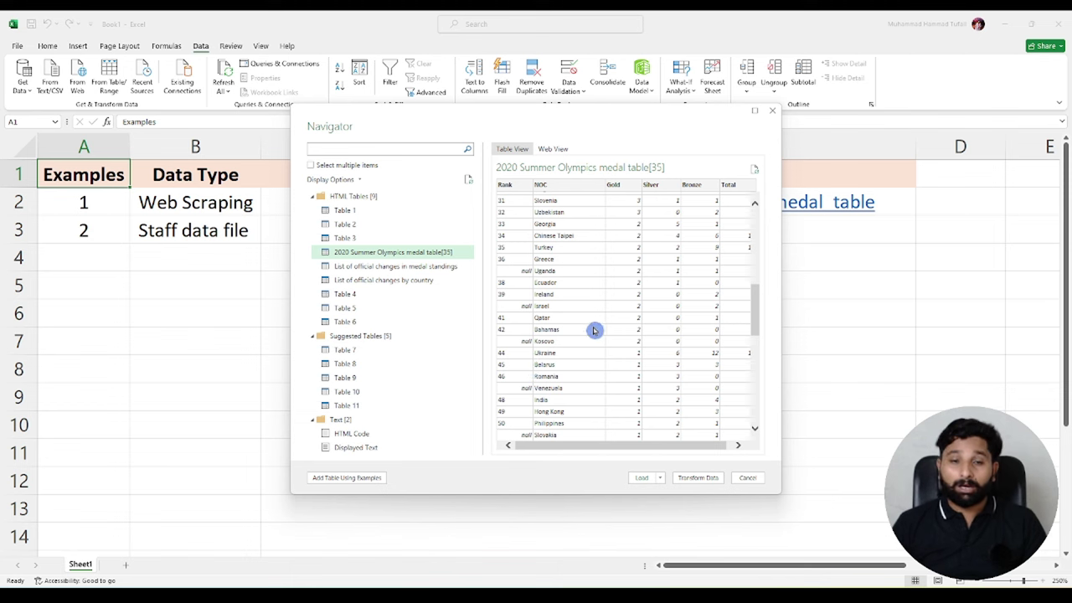
{"action": "scroll", "coordinate": [562, 326], "scroll_direction": "down", "scroll_amount": 2}
{"action": "scroll", "coordinate": [562, 327], "scroll_direction": "down", "scroll_amount": 4}
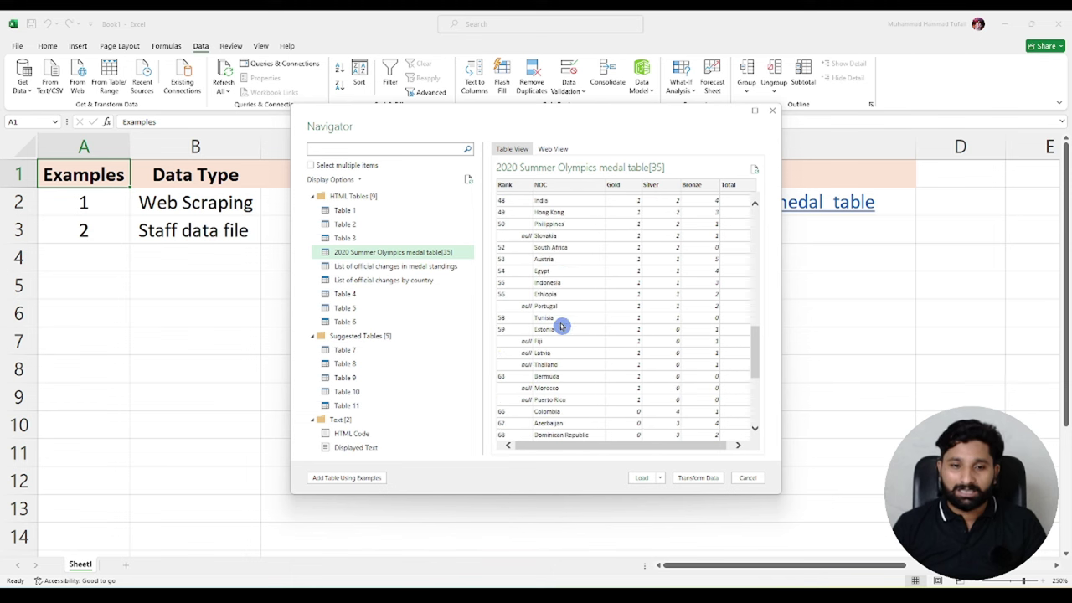
{"action": "scroll", "coordinate": [562, 326], "scroll_direction": "down", "scroll_amount": 1}
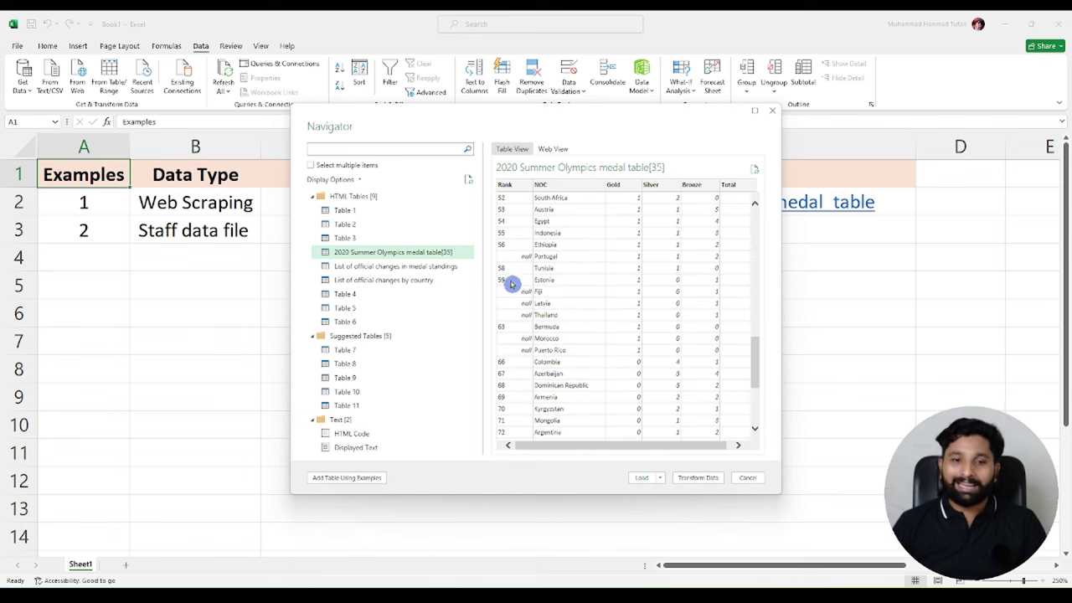
{"action": "scroll", "coordinate": [600, 400], "scroll_direction": "up", "scroll_amount": 4}
{"action": "scroll", "coordinate": [601, 401], "scroll_direction": "up", "scroll_amount": 6}
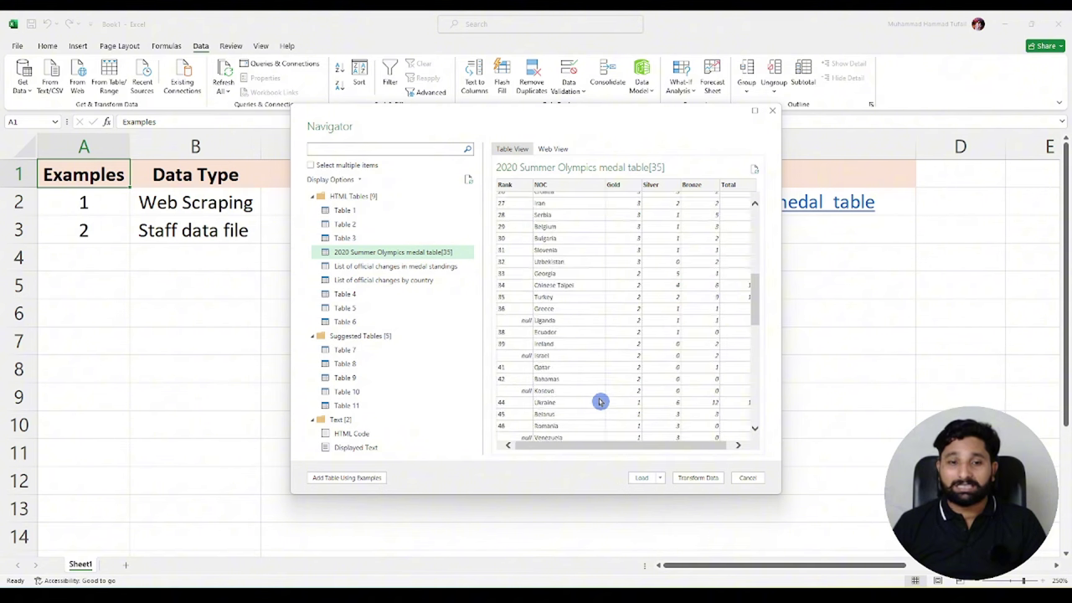
{"action": "scroll", "coordinate": [600, 402], "scroll_direction": "up", "scroll_amount": 6}
{"action": "scroll", "coordinate": [601, 401], "scroll_direction": "up", "scroll_amount": 2}
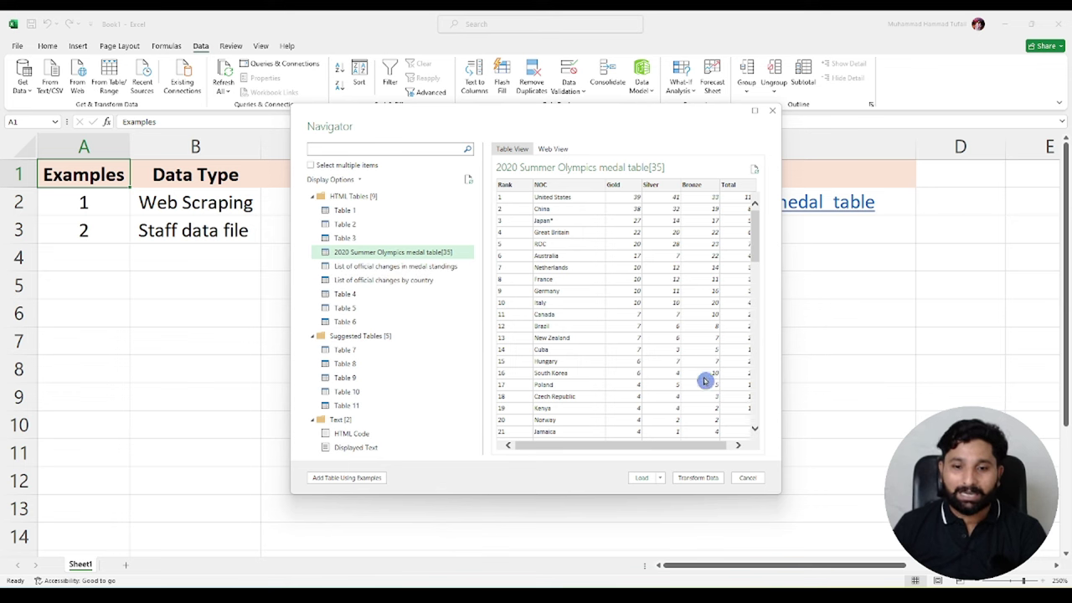
Send the medal table to Power Query Editor with Transform Data and browse its ribbon tabs
{"action": "left_click", "coordinate": [700, 478]}
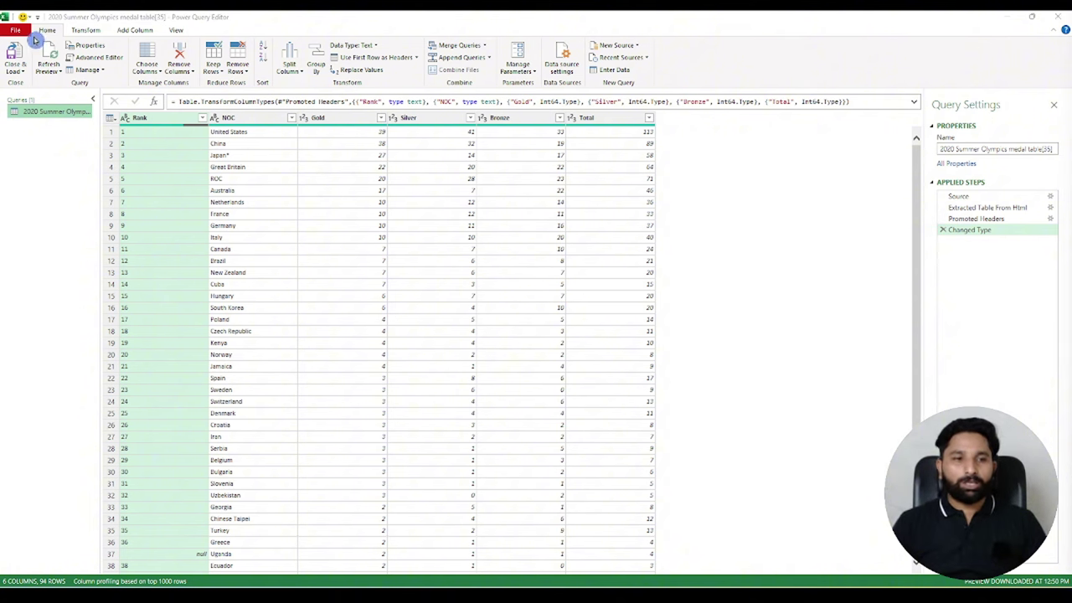
{"action": "left_click", "coordinate": [134, 31]}
{"action": "left_click", "coordinate": [179, 31]}
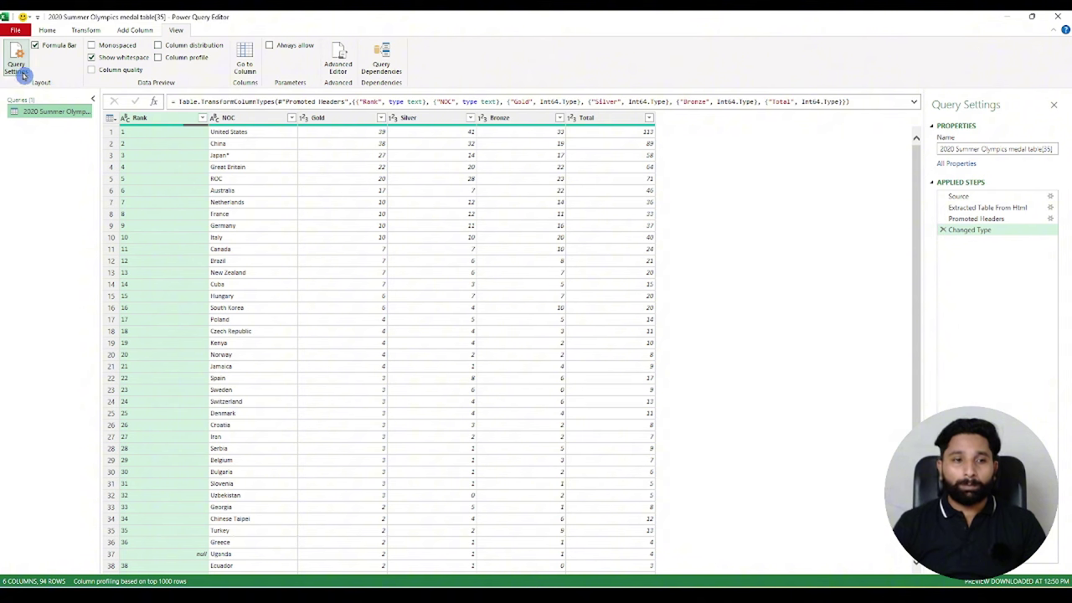
{"action": "left_click", "coordinate": [56, 33]}
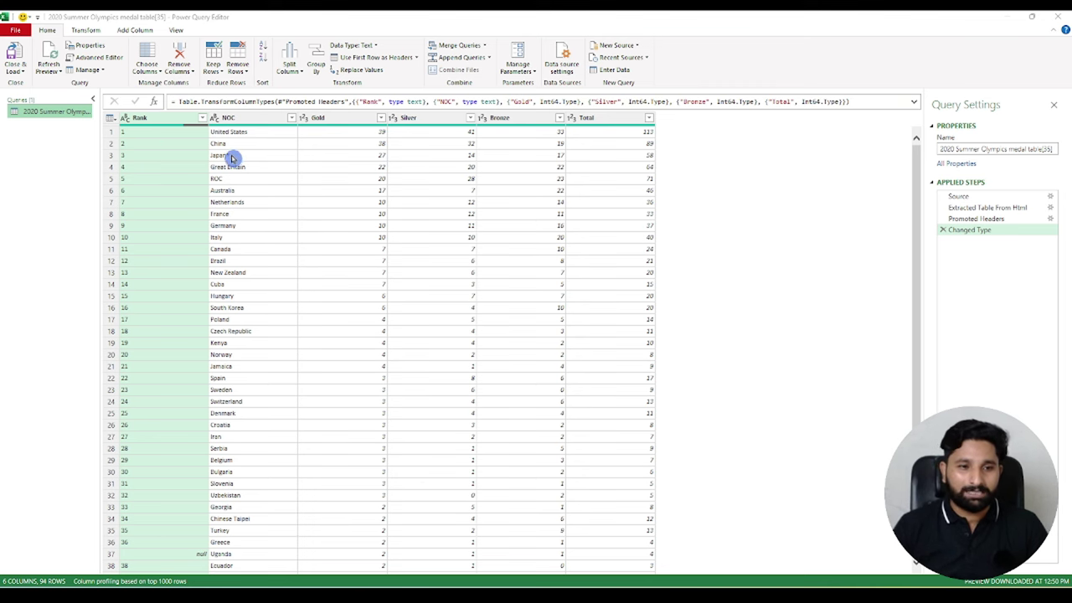
{"action": "scroll", "coordinate": [169, 313], "scroll_direction": "down", "scroll_amount": 3}
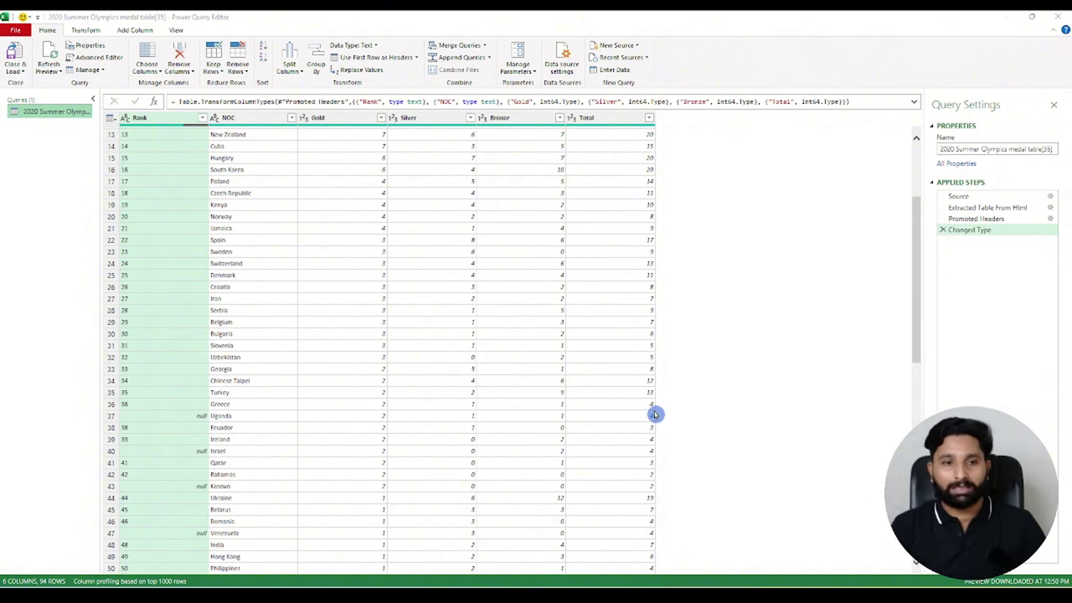
{"action": "scroll", "coordinate": [655, 414], "scroll_direction": "up", "scroll_amount": 4}
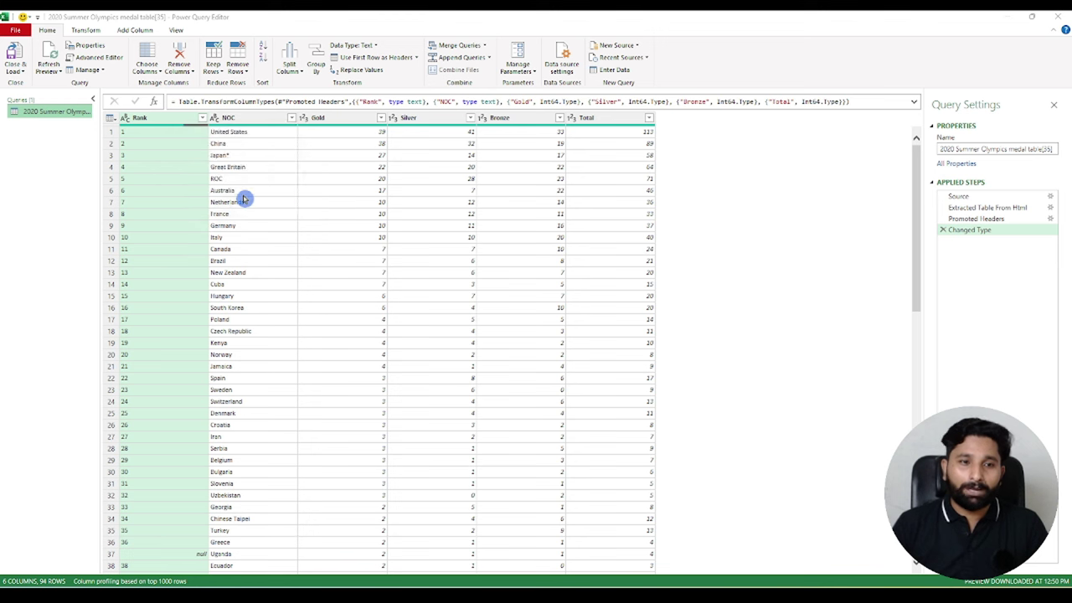
Rename the NOC column to Country, then select the ROC cell to preview it
{"action": "double_click", "coordinate": [240, 118]}
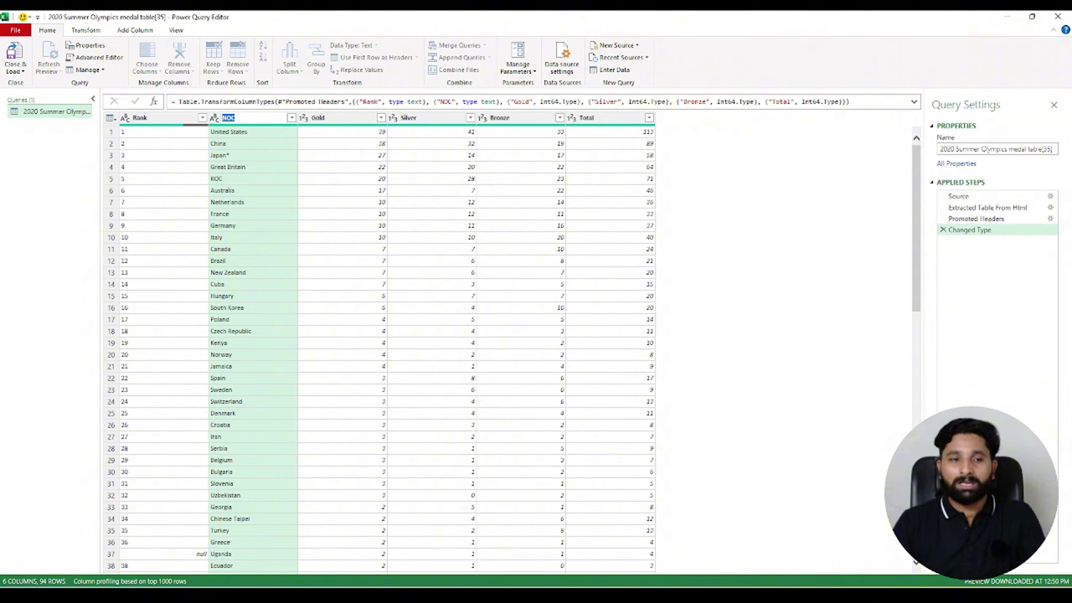
{"action": "type", "text": "Co"}
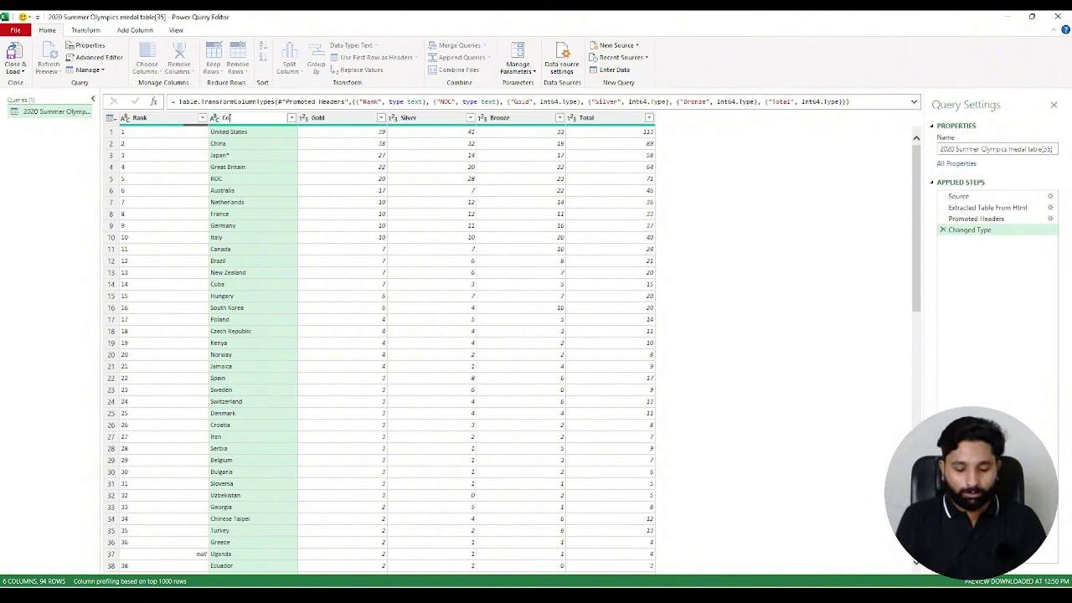
{"action": "type", "text": "untry"}
{"action": "key", "text": "Return"}
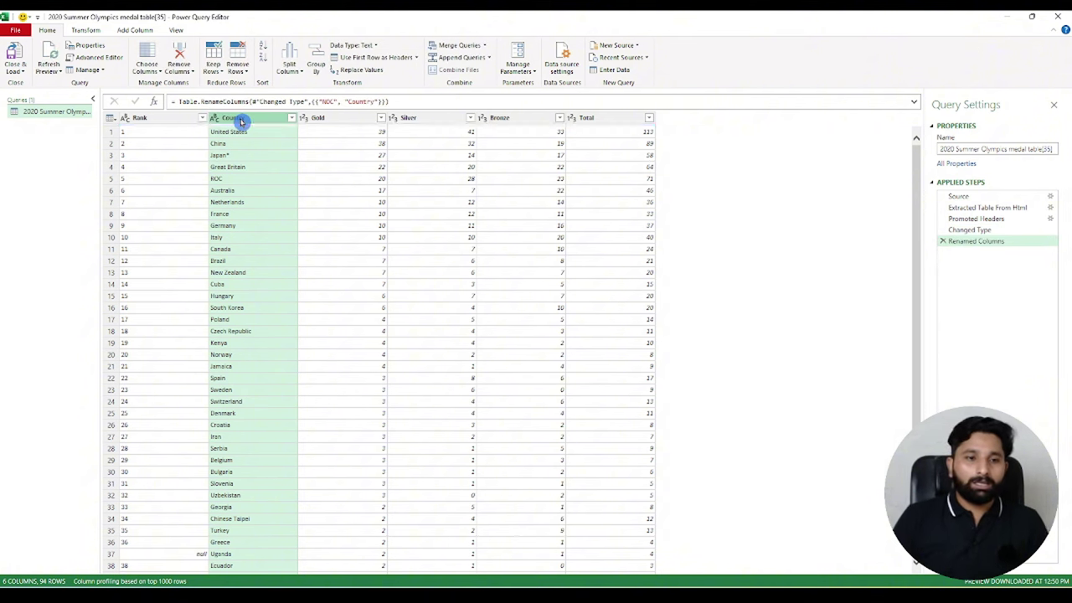
{"action": "left_click", "coordinate": [329, 213]}
{"action": "left_click", "coordinate": [243, 180]}
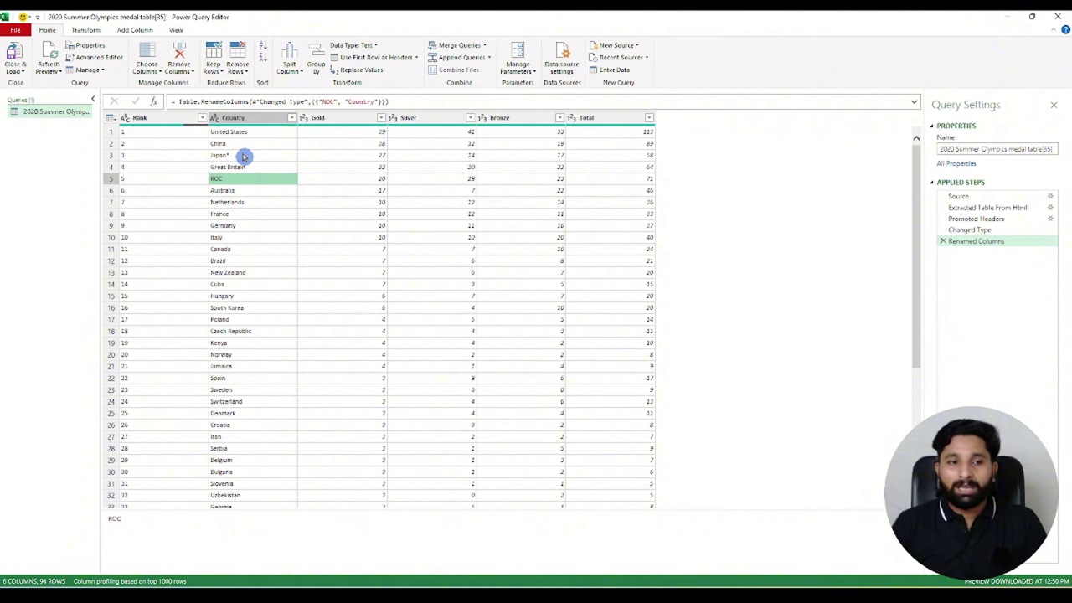
{"action": "right_click", "coordinate": [244, 157]}
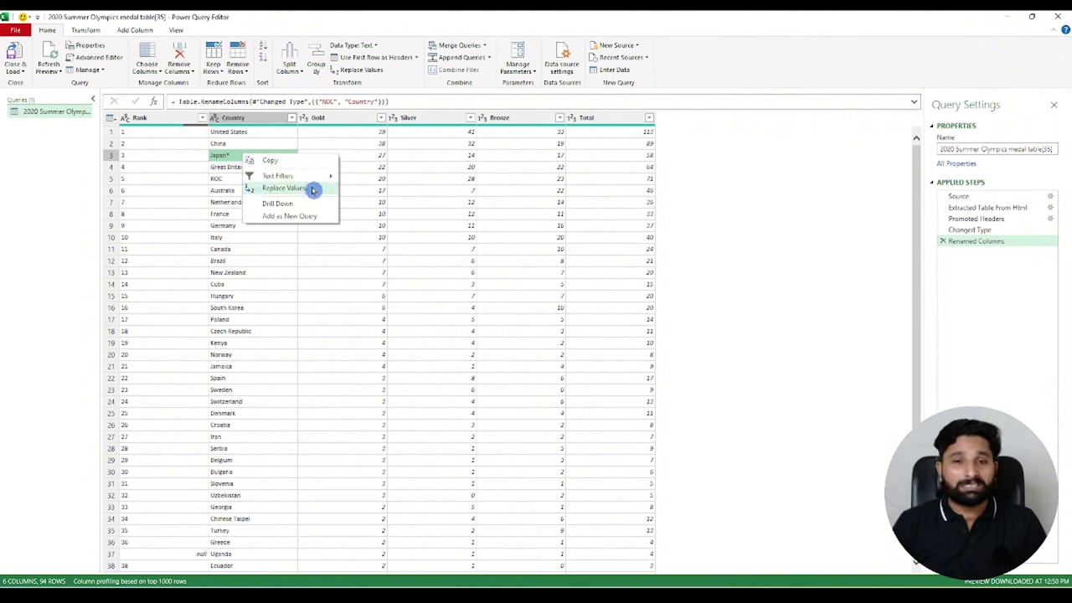
{"action": "left_click", "coordinate": [256, 158]}
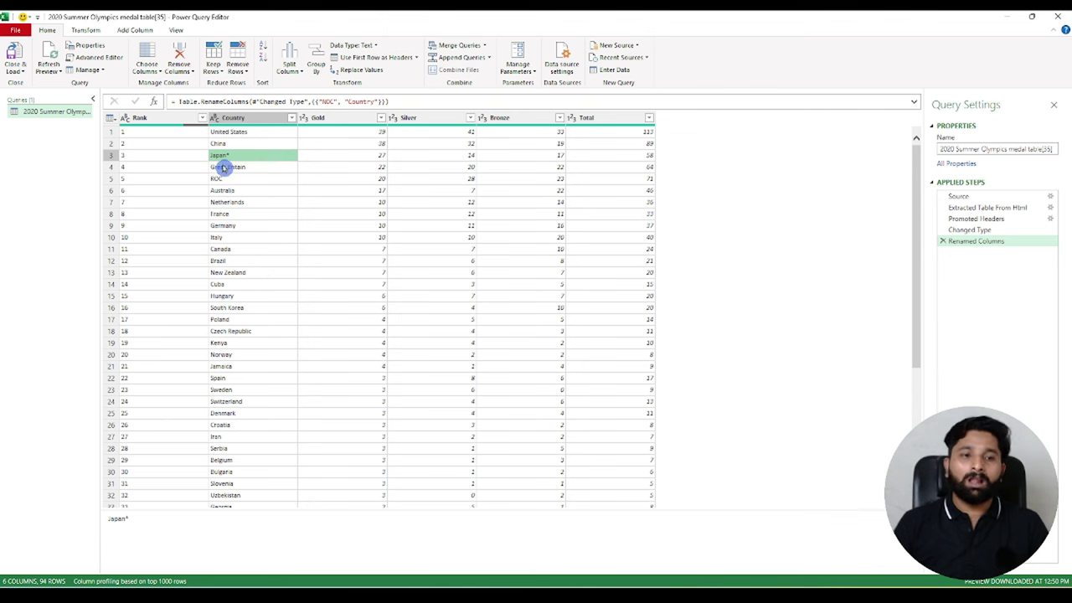
{"action": "right_click", "coordinate": [228, 156]}
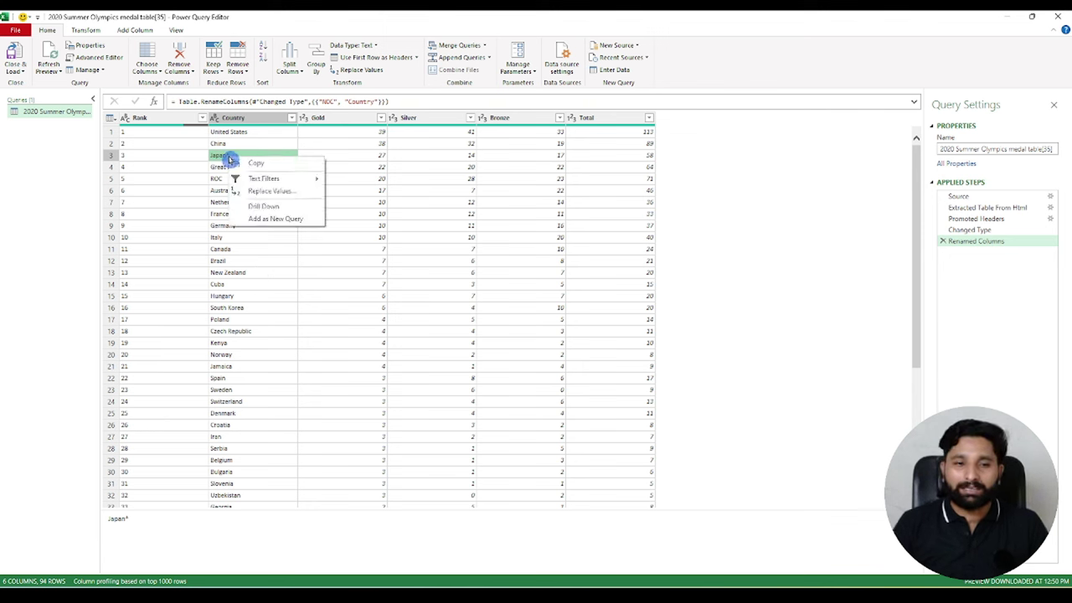
{"action": "left_click", "coordinate": [304, 192]}
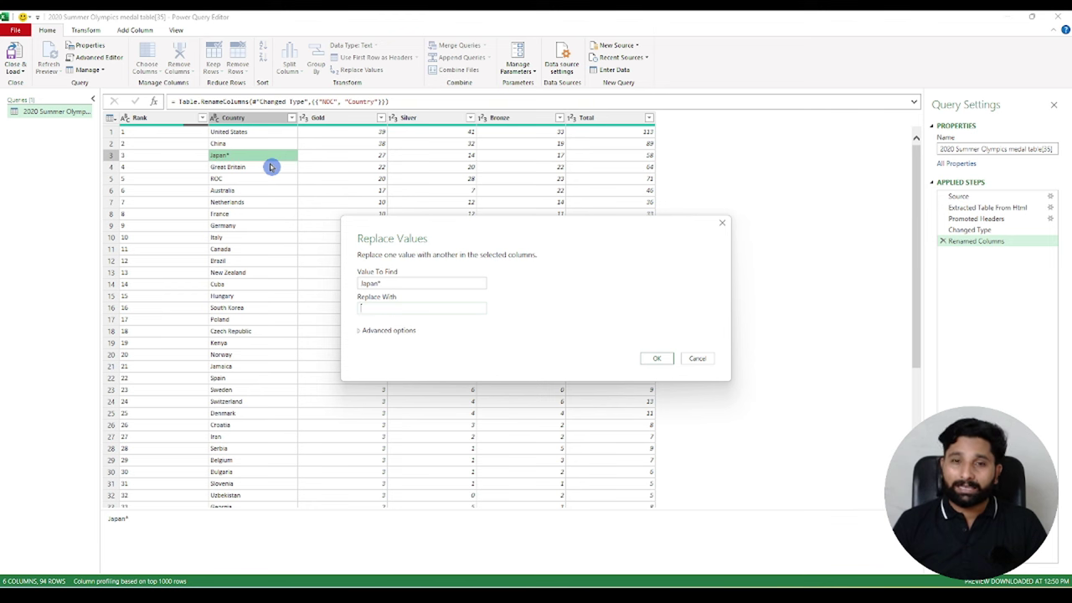
{"action": "left_click", "coordinate": [722, 223]}
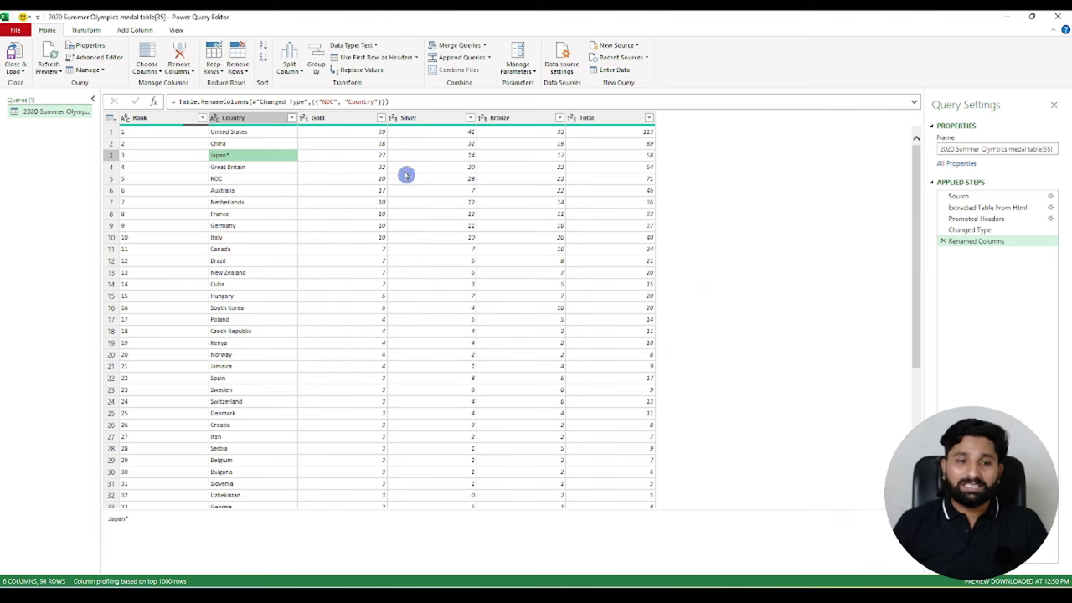
{"action": "left_click", "coordinate": [243, 119]}
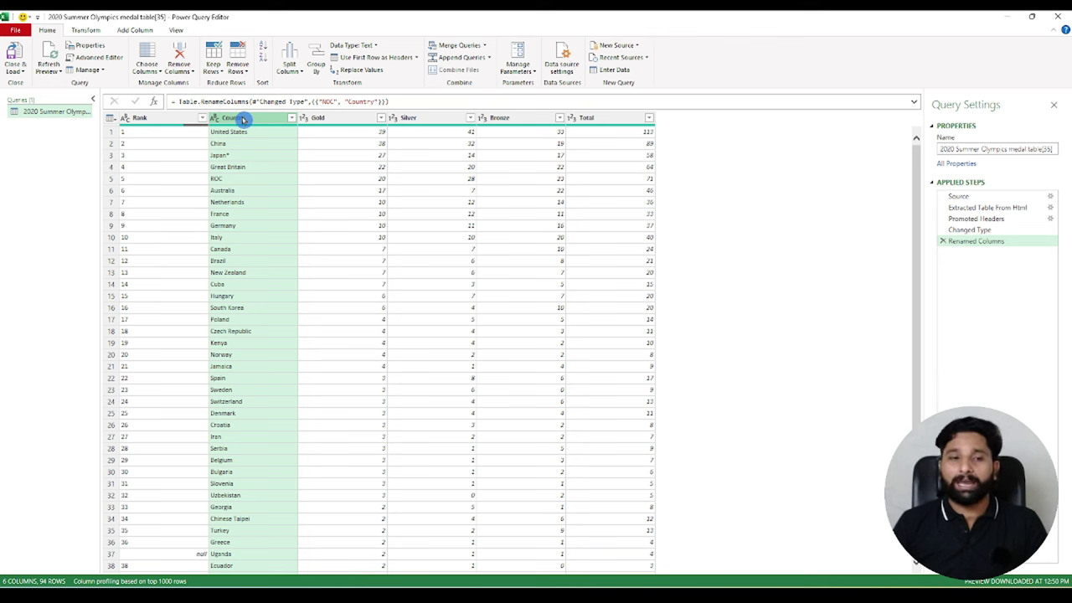
Replace '*' with nothing in the Country column so Japan* becomes Japan
{"action": "right_click", "coordinate": [243, 120]}
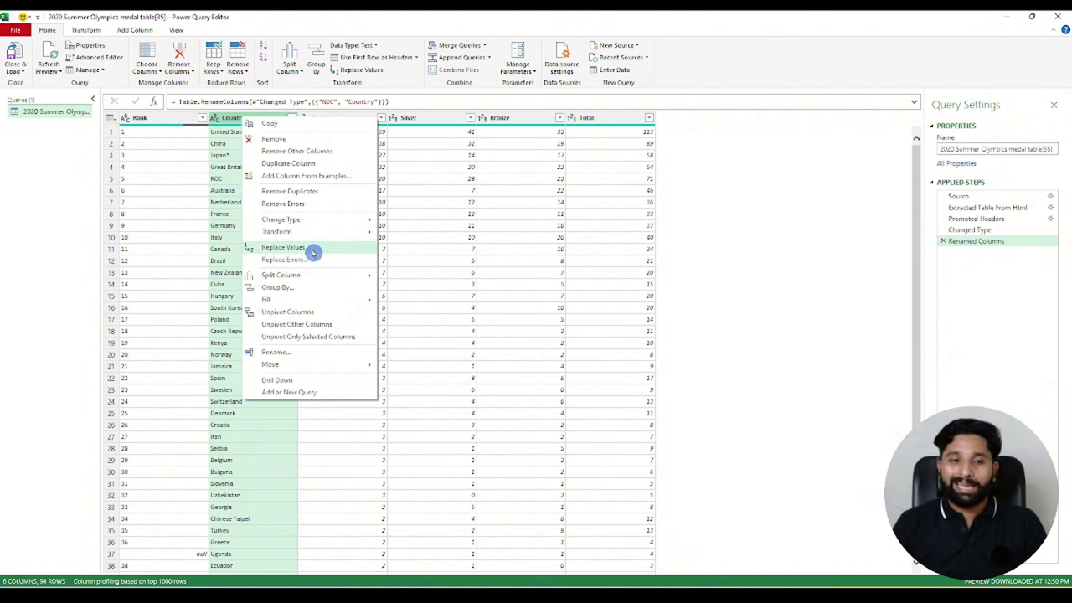
{"action": "left_click", "coordinate": [285, 248]}
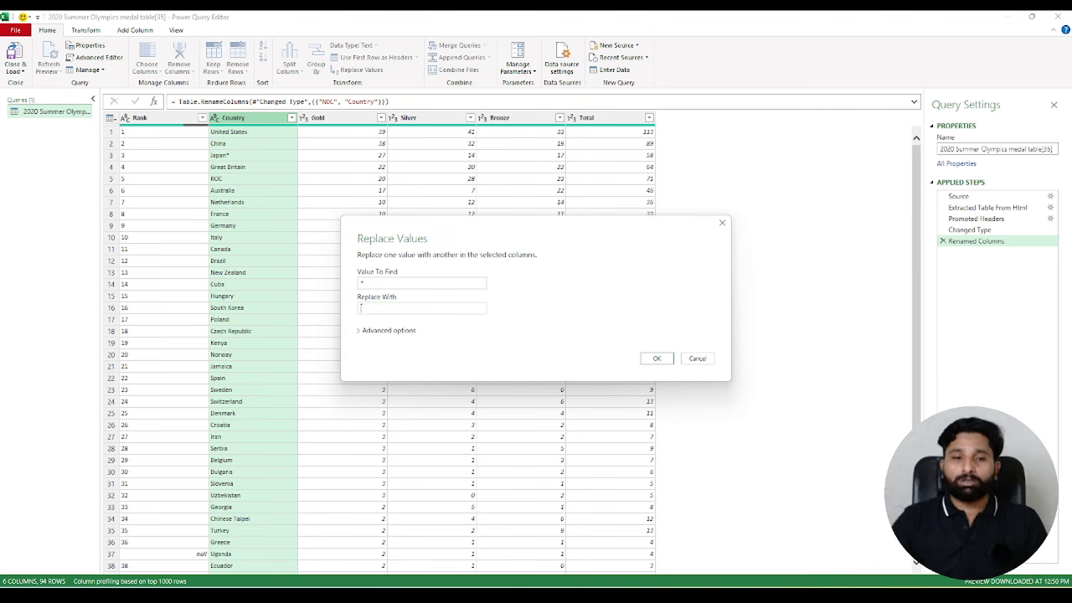
{"action": "left_click", "coordinate": [655, 359]}
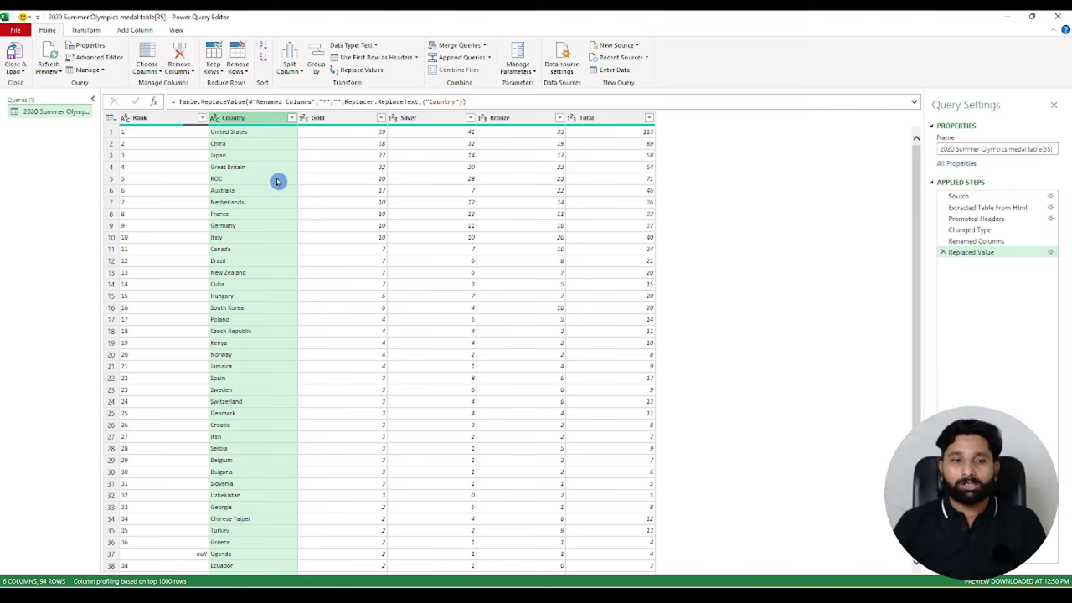
{"action": "scroll", "coordinate": [278, 181], "scroll_direction": "down", "scroll_amount": 10}
{"action": "scroll", "coordinate": [278, 181], "scroll_direction": "down", "scroll_amount": 2}
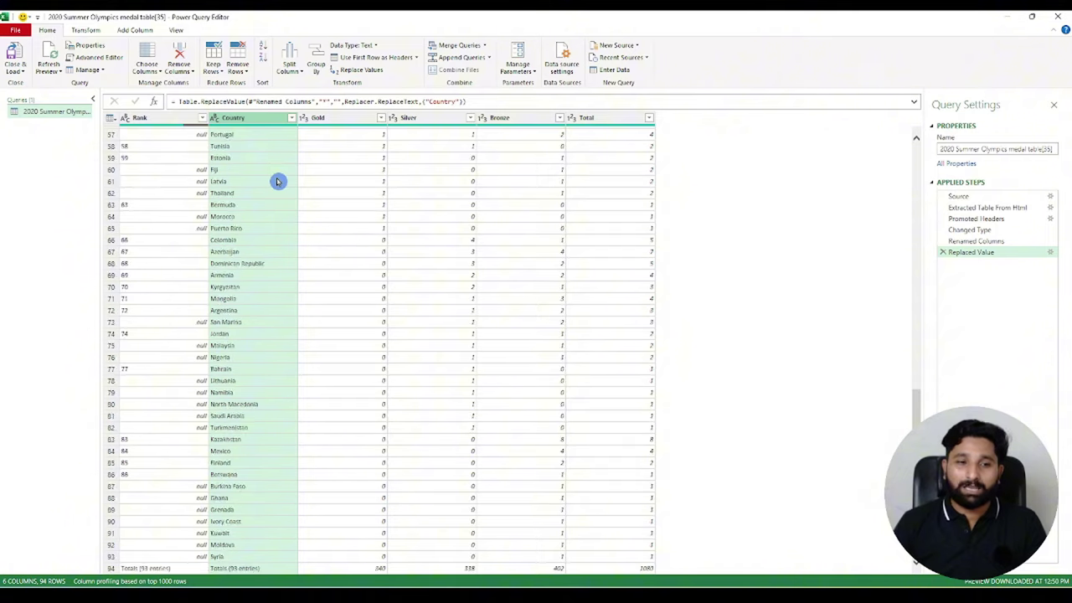
{"action": "scroll", "coordinate": [279, 181], "scroll_direction": "down", "scroll_amount": 2}
{"action": "scroll", "coordinate": [279, 180], "scroll_direction": "down", "scroll_amount": 3}
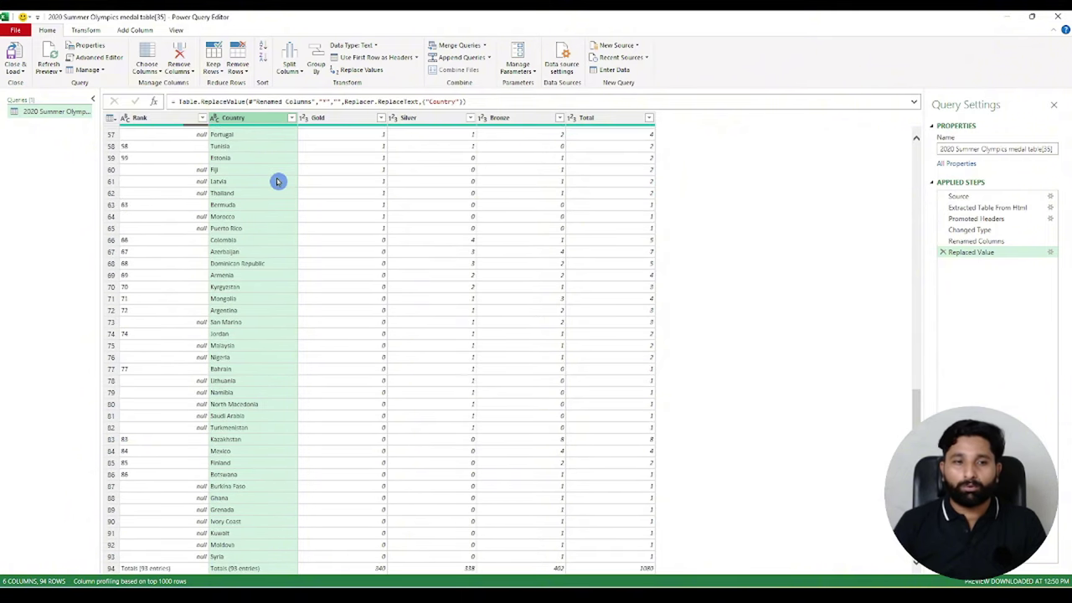
{"action": "scroll", "coordinate": [278, 181], "scroll_direction": "up", "scroll_amount": 10}
{"action": "scroll", "coordinate": [278, 181], "scroll_direction": "up", "scroll_amount": 6}
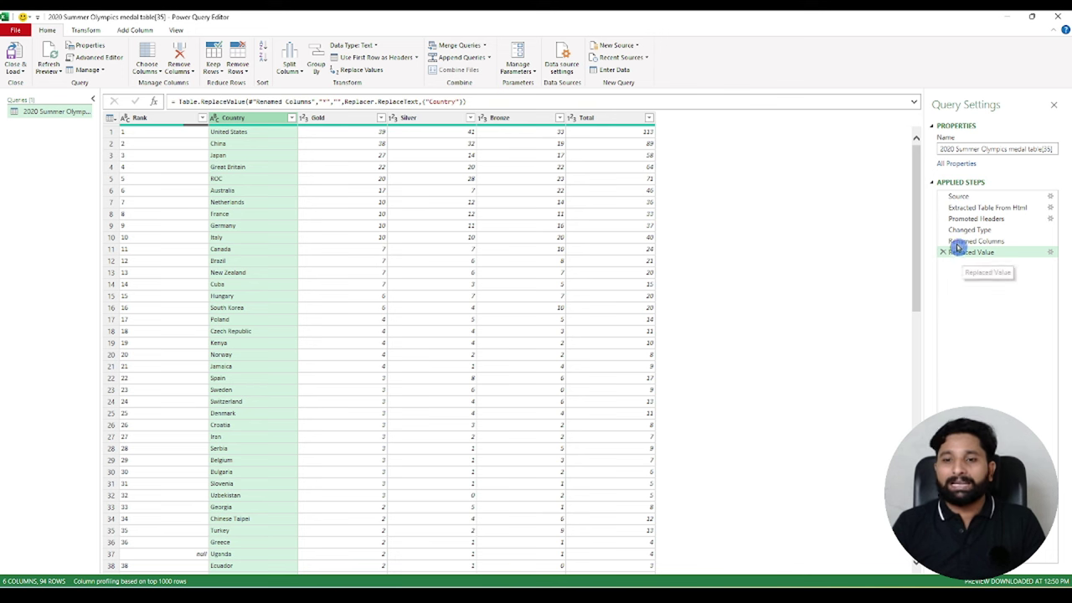
Delete the Replaced Value step from Applied Steps, restoring Japan* in Country
{"action": "left_click", "coordinate": [1019, 242]}
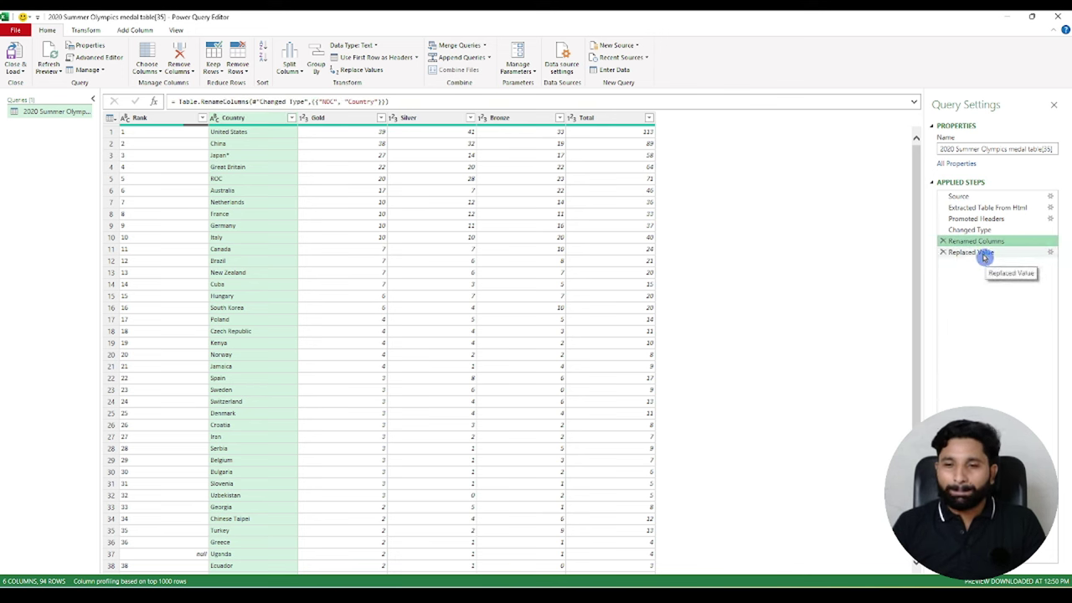
{"action": "left_click", "coordinate": [981, 253]}
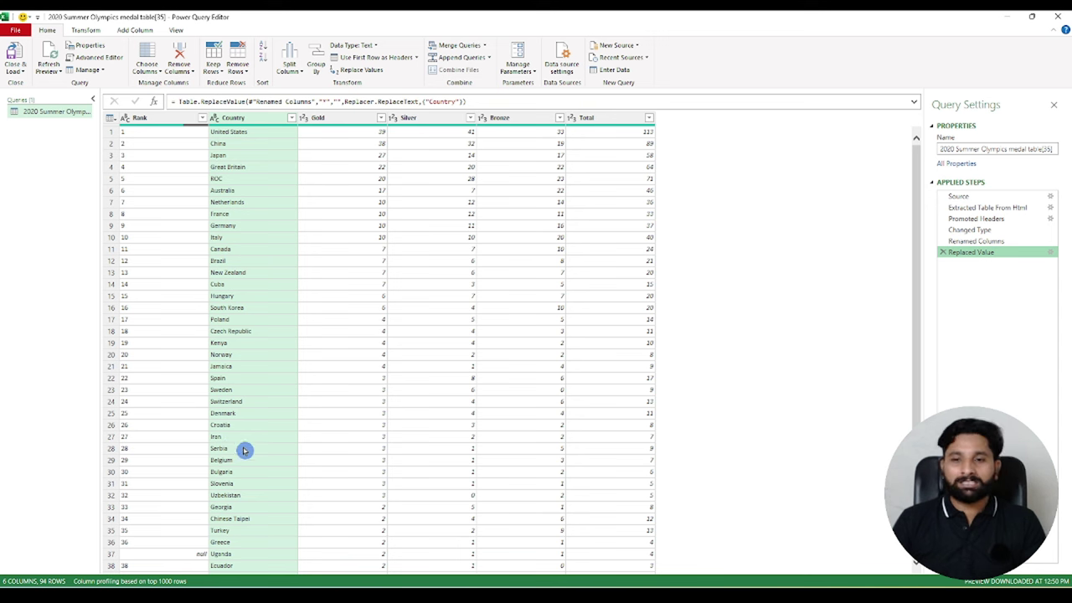
{"action": "right_click", "coordinate": [969, 258]}
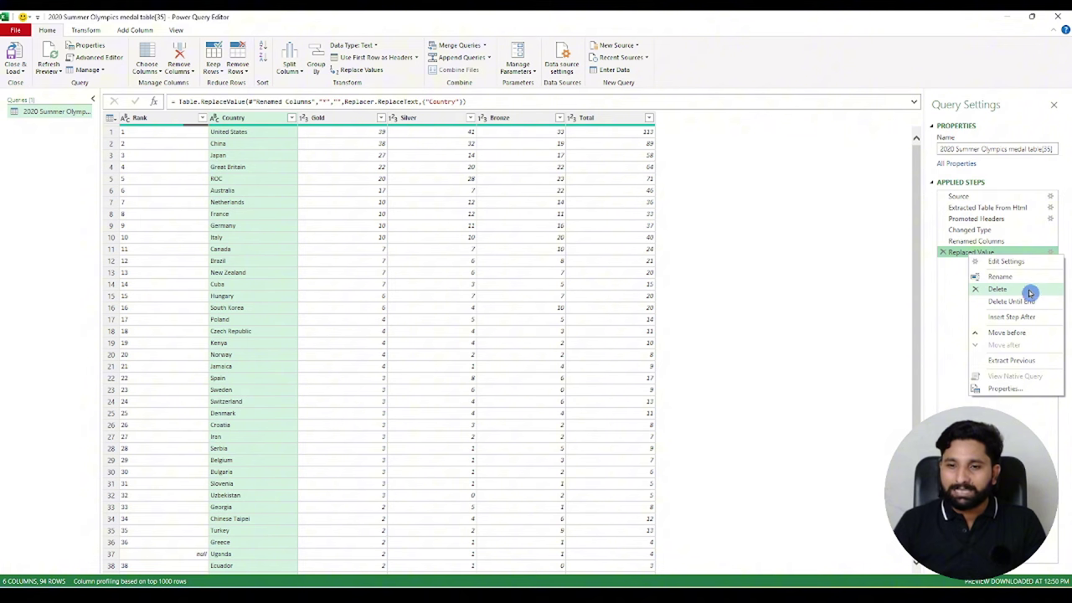
{"action": "left_click", "coordinate": [1032, 290]}
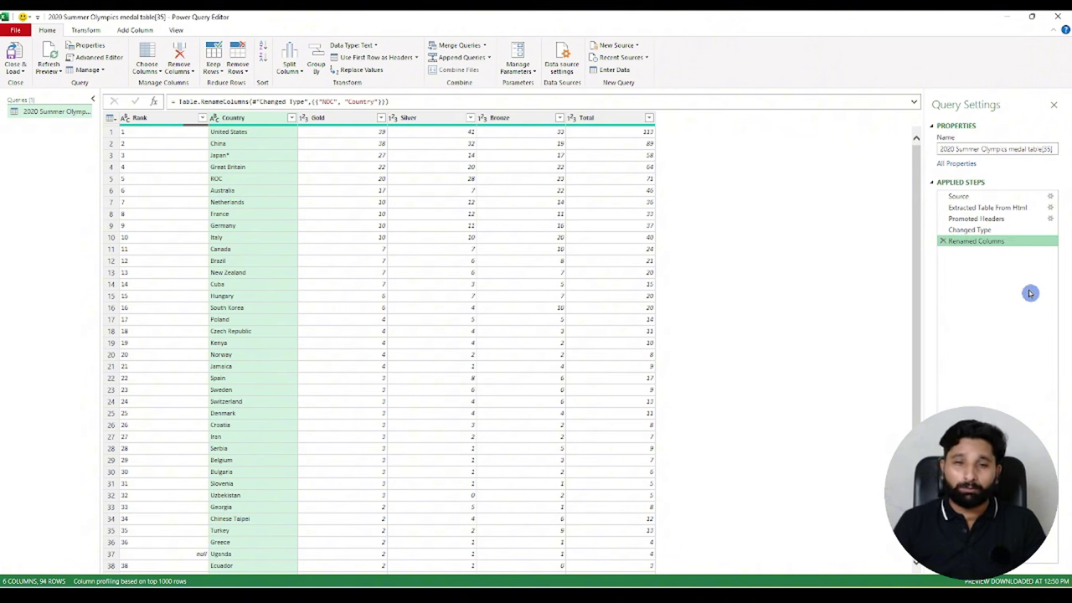
Reapply the Country replacement of '*' with nothing and scroll to check the cleaned values
{"action": "right_click", "coordinate": [233, 122]}
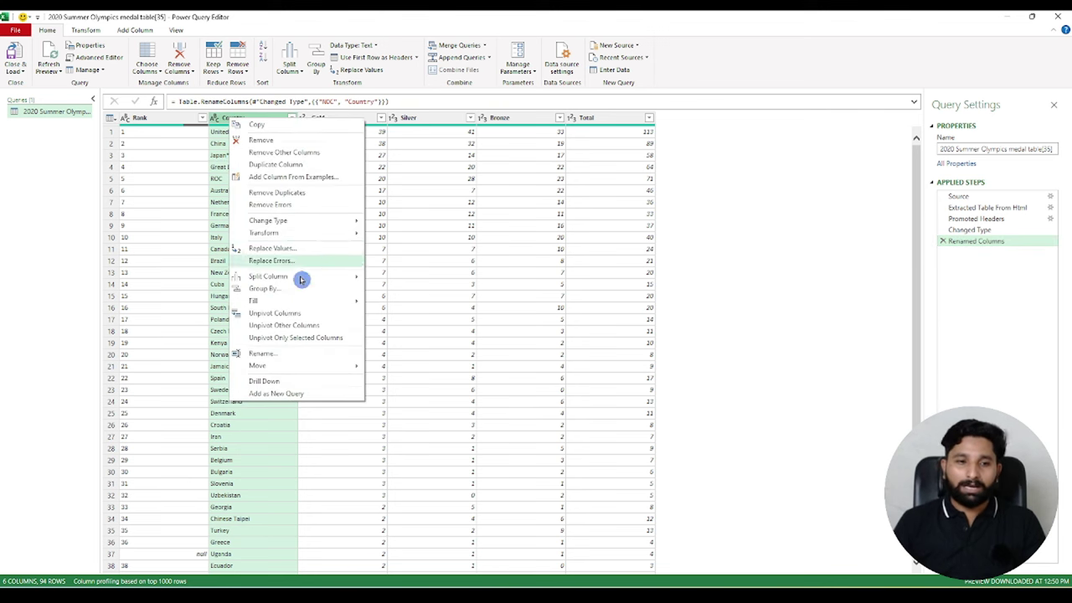
{"action": "left_click", "coordinate": [332, 248]}
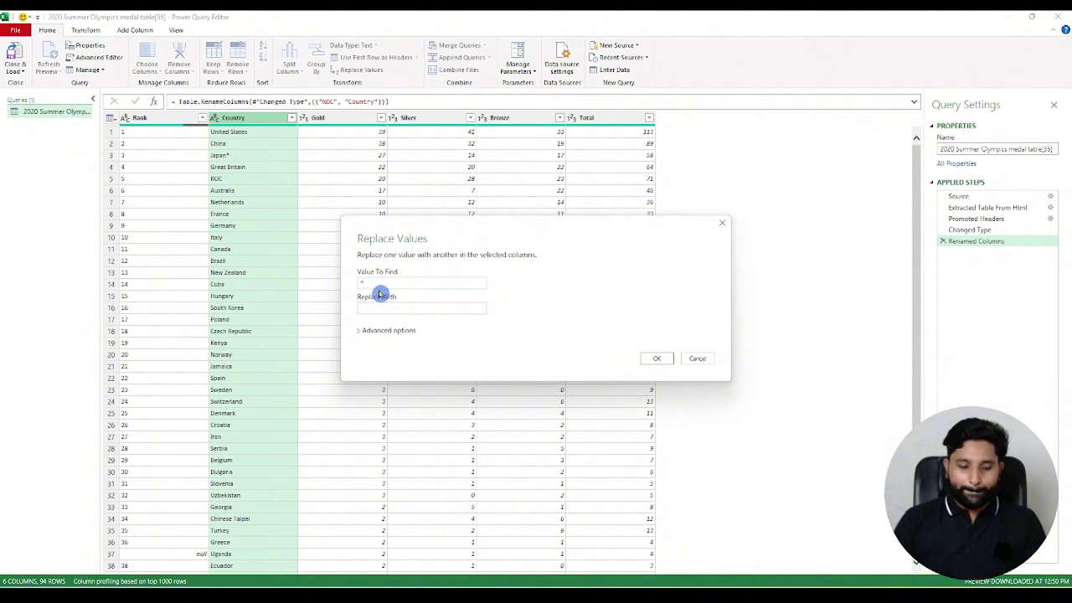
{"action": "left_click", "coordinate": [657, 358]}
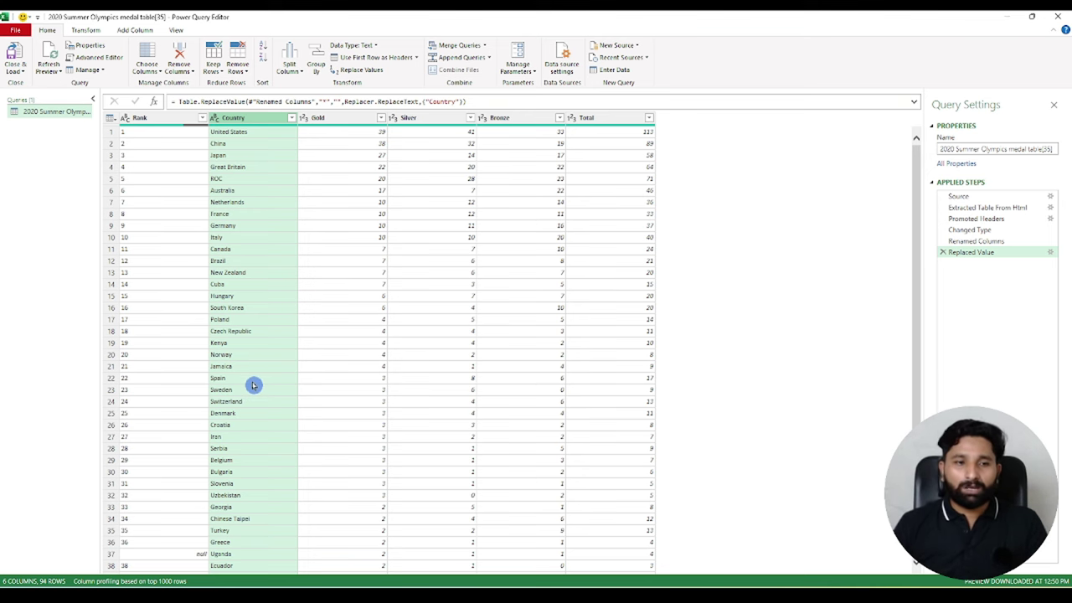
{"action": "scroll", "coordinate": [174, 191], "scroll_direction": "down", "scroll_amount": 3}
{"action": "scroll", "coordinate": [174, 191], "scroll_direction": "down", "scroll_amount": 3}
{"action": "scroll", "coordinate": [174, 191], "scroll_direction": "down", "scroll_amount": 3}
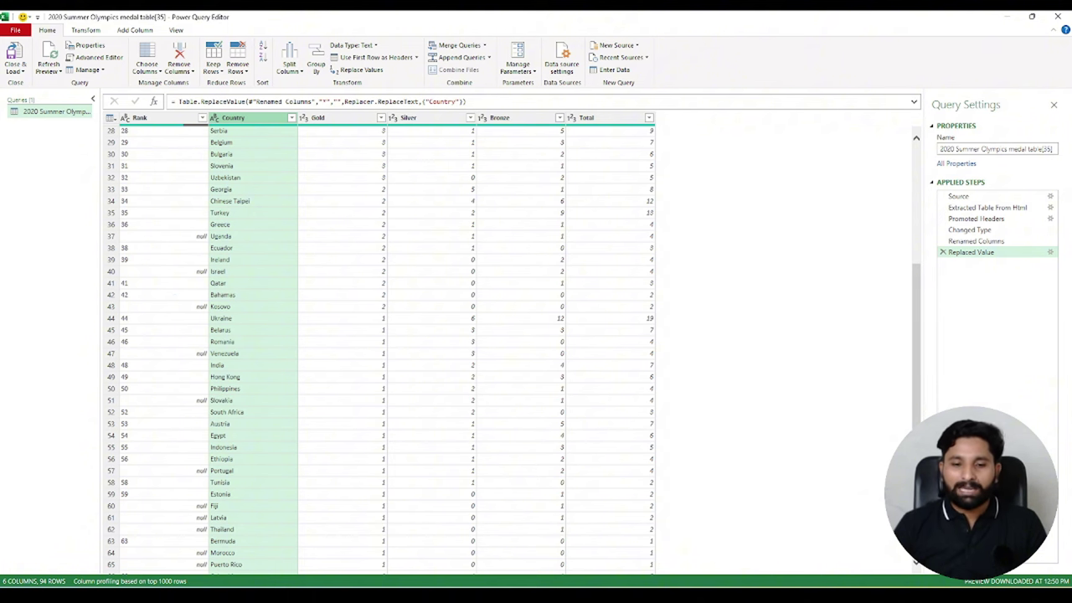
Check the Wikipedia medal table's shared ranks in Chrome, then minimize it back to Power Query
{"action": "key", "text": "alt+Tab"}
{"action": "scroll", "coordinate": [532, 335], "scroll_direction": "down", "scroll_amount": 5}
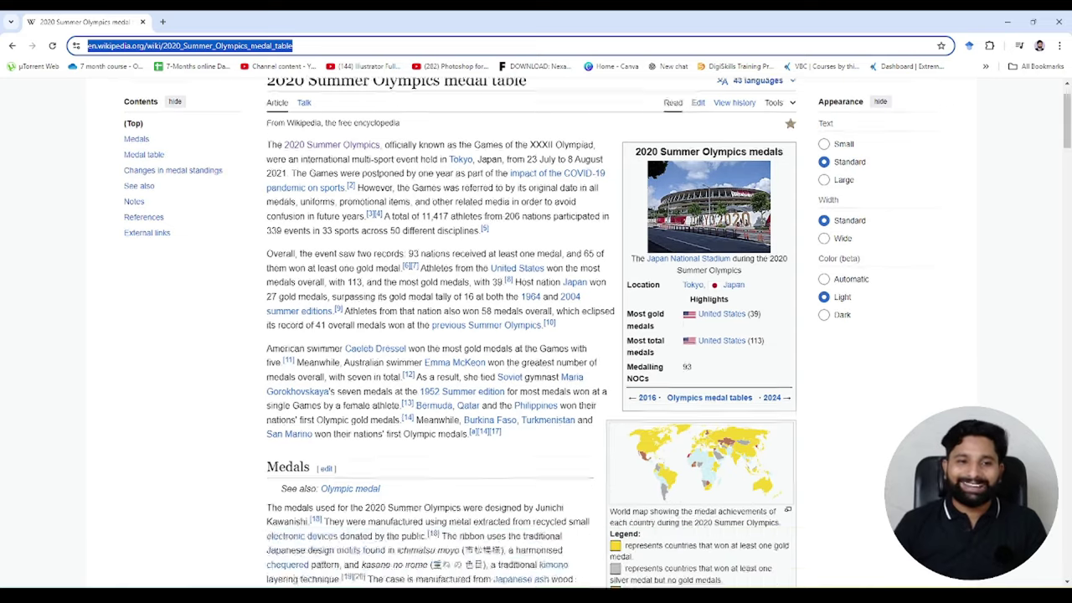
{"action": "scroll", "coordinate": [532, 335], "scroll_direction": "down", "scroll_amount": 1}
{"action": "scroll", "coordinate": [532, 335], "scroll_direction": "down", "scroll_amount": 1}
{"action": "scroll", "coordinate": [532, 335], "scroll_direction": "down", "scroll_amount": 2}
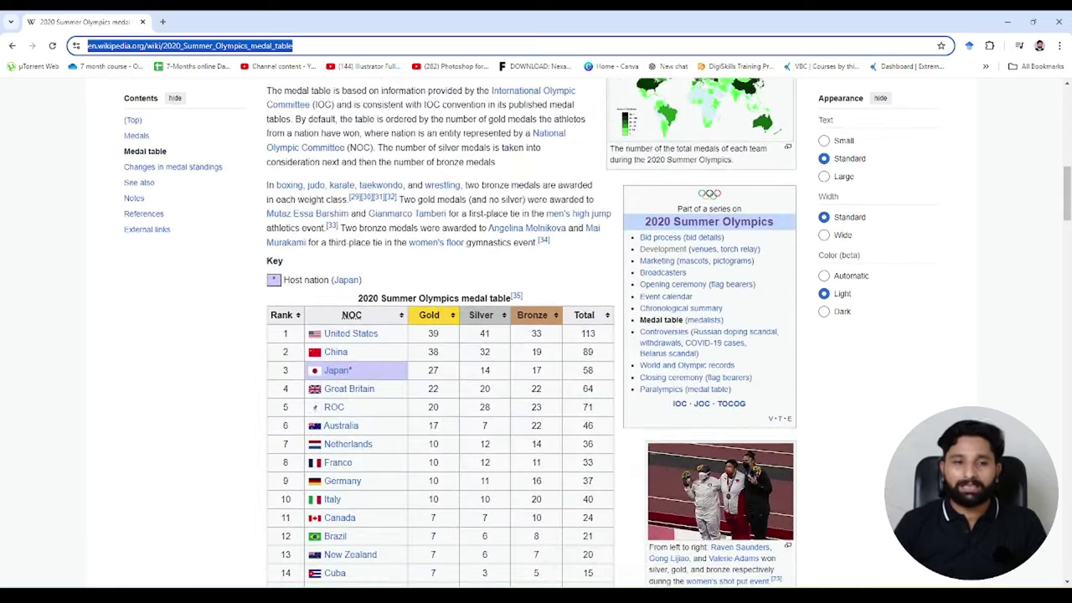
{"action": "scroll", "coordinate": [532, 335], "scroll_direction": "down", "scroll_amount": 2}
{"action": "scroll", "coordinate": [532, 335], "scroll_direction": "down", "scroll_amount": 3}
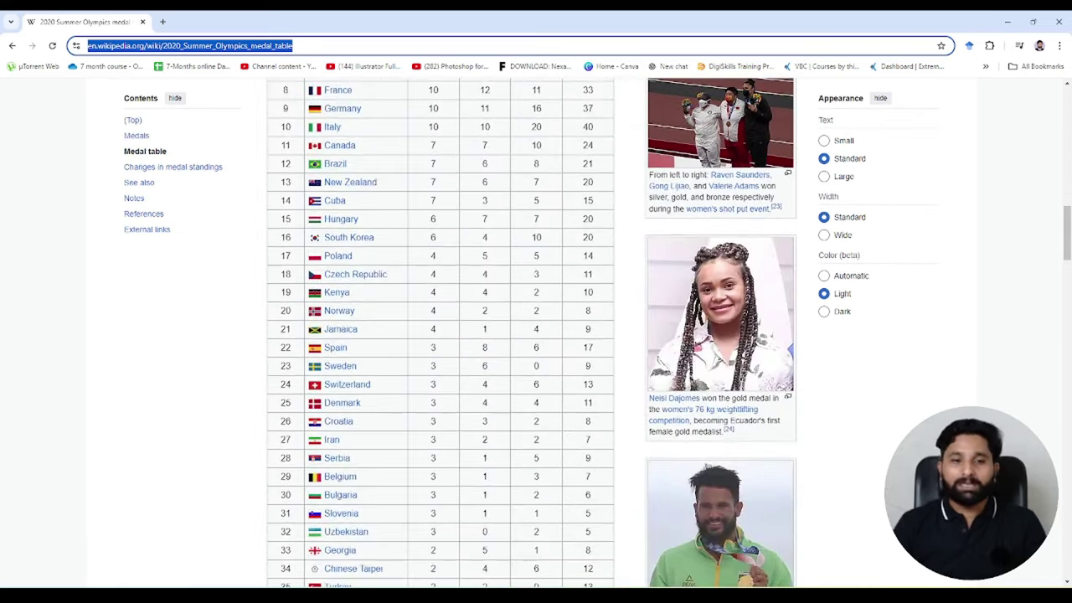
{"action": "scroll", "coordinate": [360, 339], "scroll_direction": "down", "scroll_amount": 2}
{"action": "scroll", "coordinate": [360, 339], "scroll_direction": "down", "scroll_amount": 1}
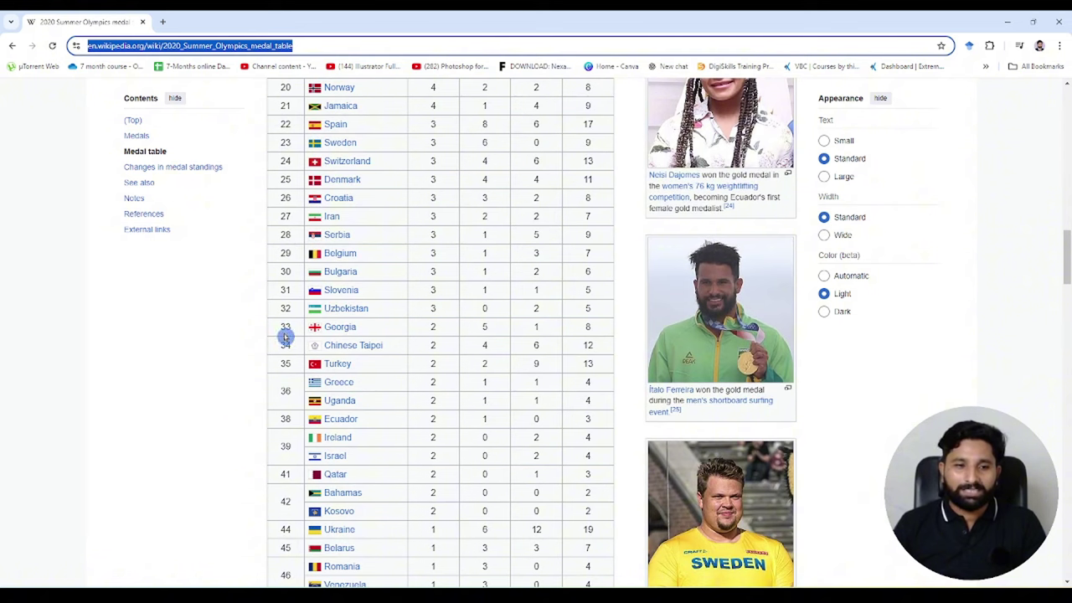
{"action": "scroll", "coordinate": [315, 394], "scroll_direction": "down", "scroll_amount": 1}
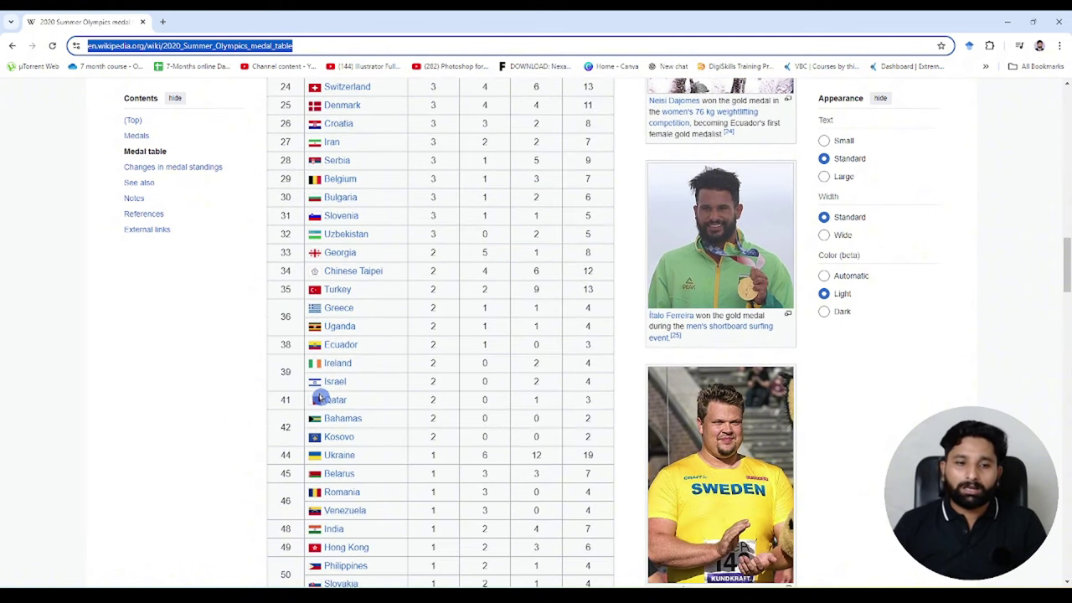
{"action": "scroll", "coordinate": [289, 322], "scroll_direction": "up", "scroll_amount": 5}
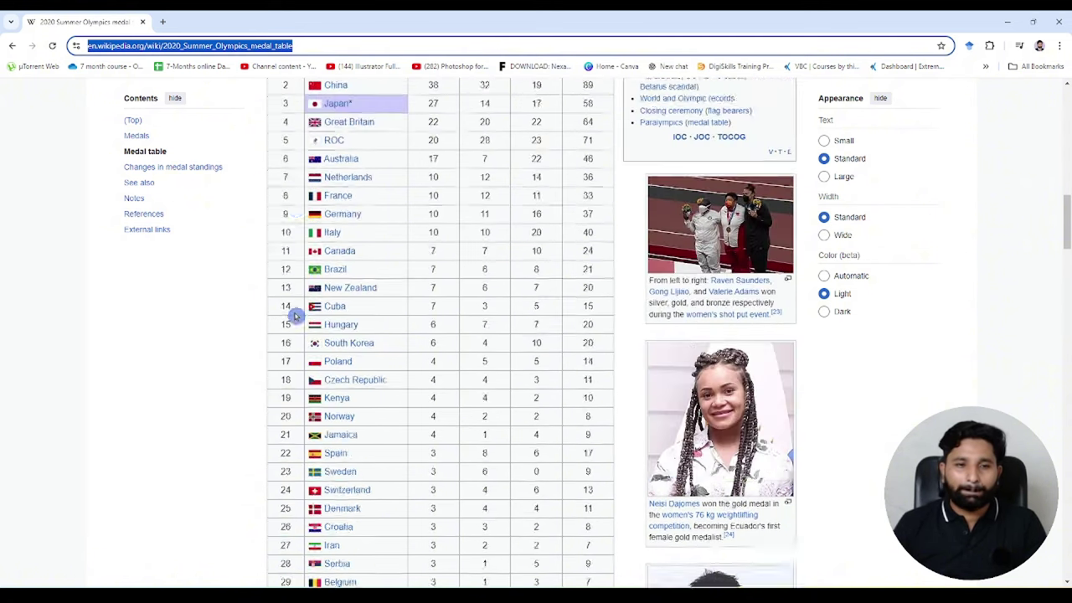
{"action": "scroll", "coordinate": [289, 323], "scroll_direction": "up", "scroll_amount": 3}
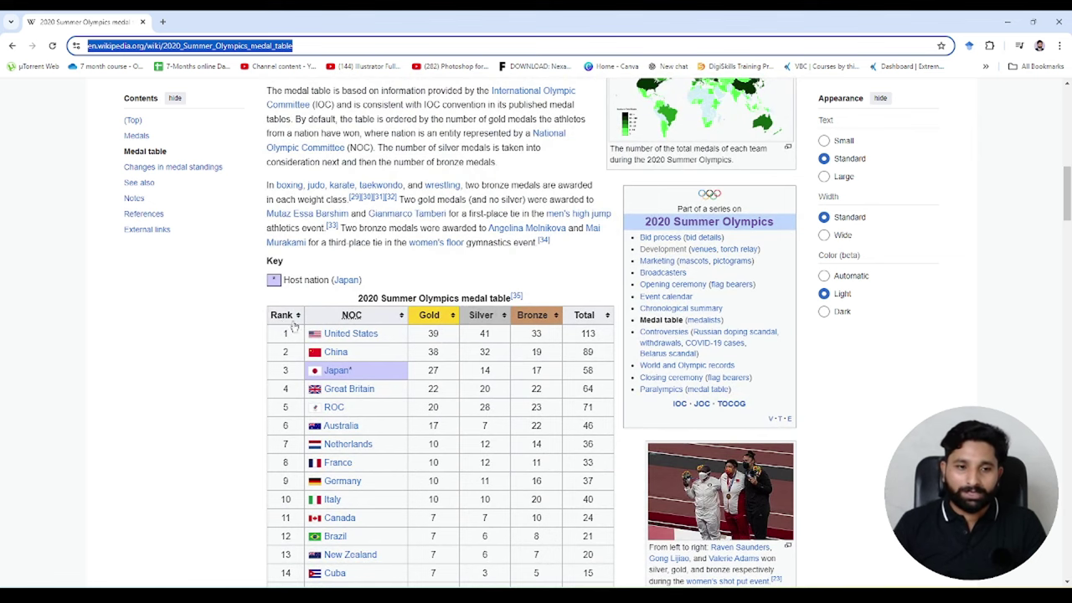
{"action": "scroll", "coordinate": [316, 349], "scroll_direction": "down", "scroll_amount": 1}
{"action": "scroll", "coordinate": [316, 349], "scroll_direction": "down", "scroll_amount": 4}
{"action": "scroll", "coordinate": [352, 444], "scroll_direction": "down", "scroll_amount": 1}
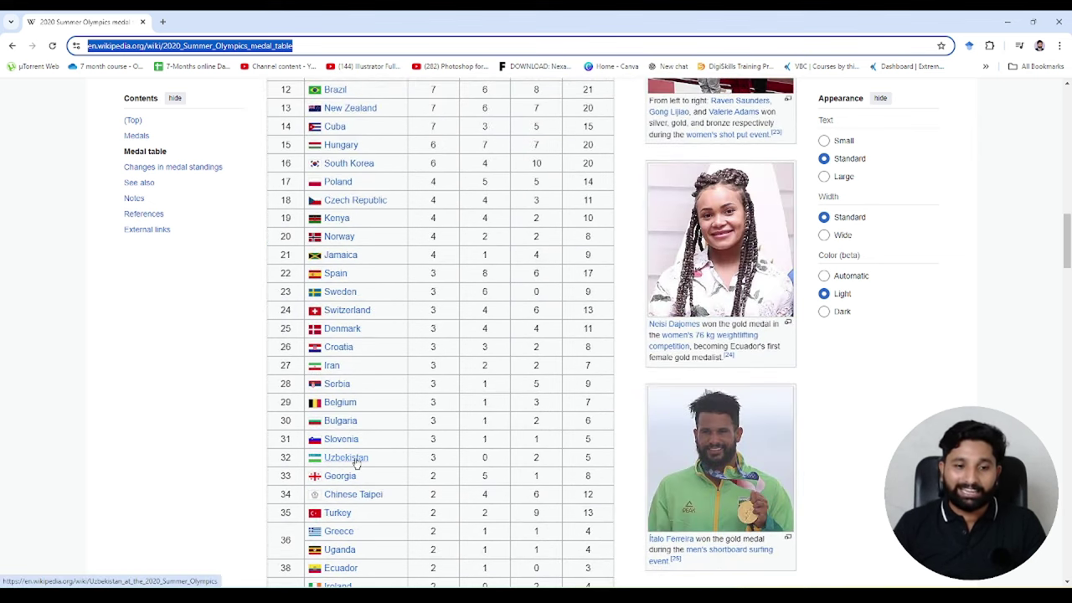
{"action": "scroll", "coordinate": [356, 463], "scroll_direction": "down", "scroll_amount": 2}
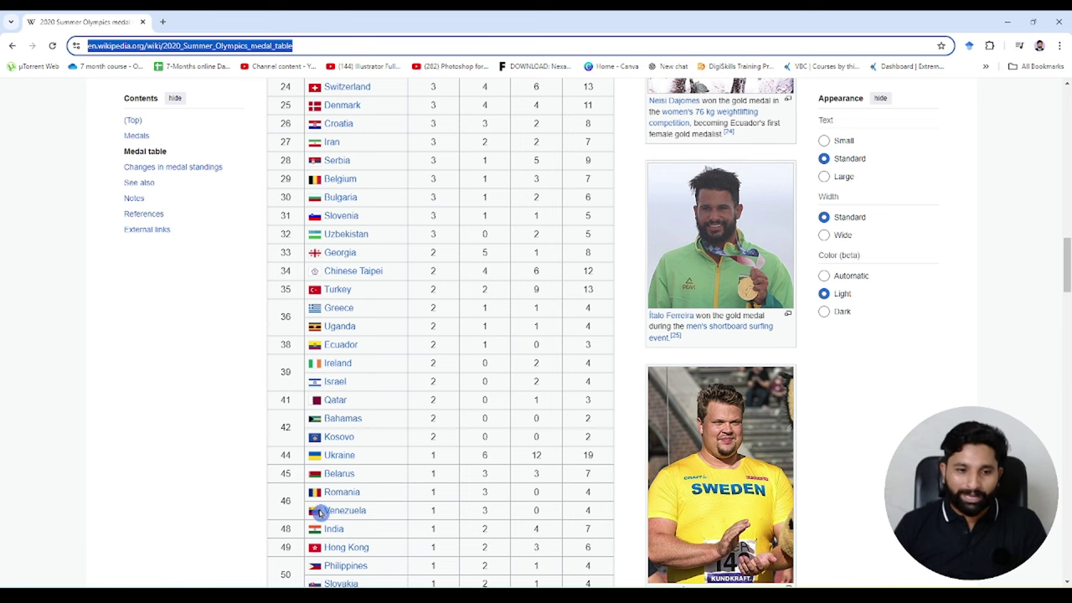
{"action": "scroll", "coordinate": [319, 512], "scroll_direction": "down", "scroll_amount": 1}
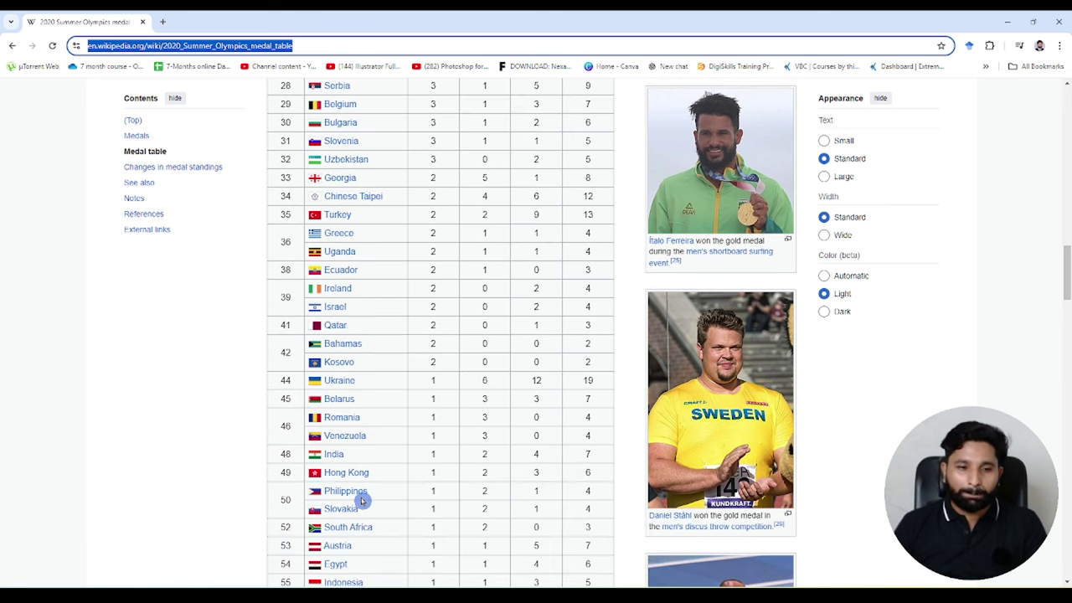
{"action": "scroll", "coordinate": [361, 501], "scroll_direction": "down", "scroll_amount": 1}
{"action": "scroll", "coordinate": [362, 500], "scroll_direction": "down", "scroll_amount": 1}
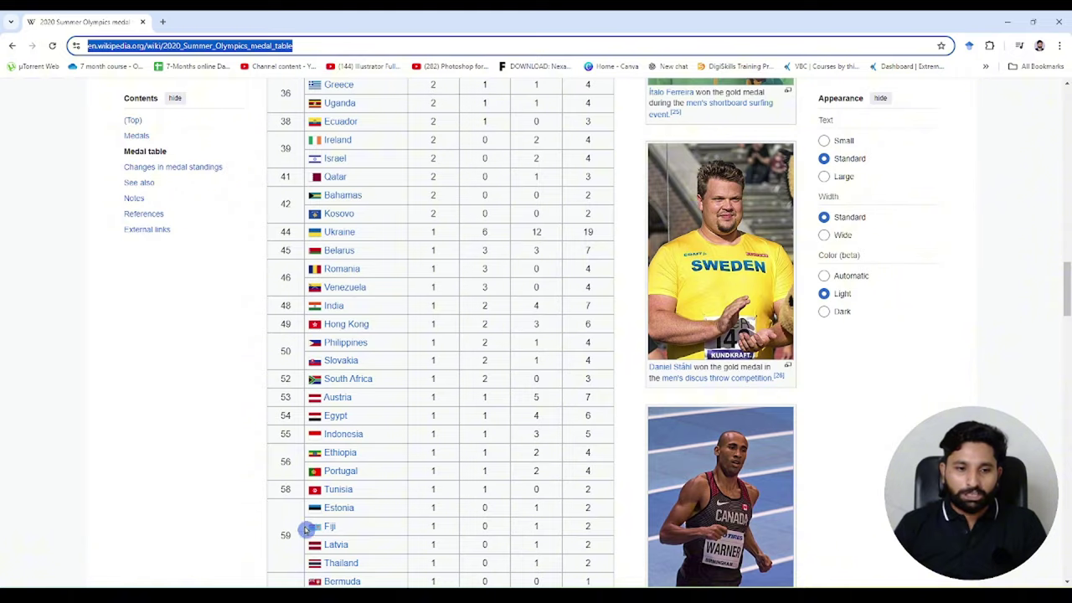
{"action": "scroll", "coordinate": [353, 534], "scroll_direction": "down", "scroll_amount": 3}
{"action": "scroll", "coordinate": [353, 534], "scroll_direction": "up", "scroll_amount": 4}
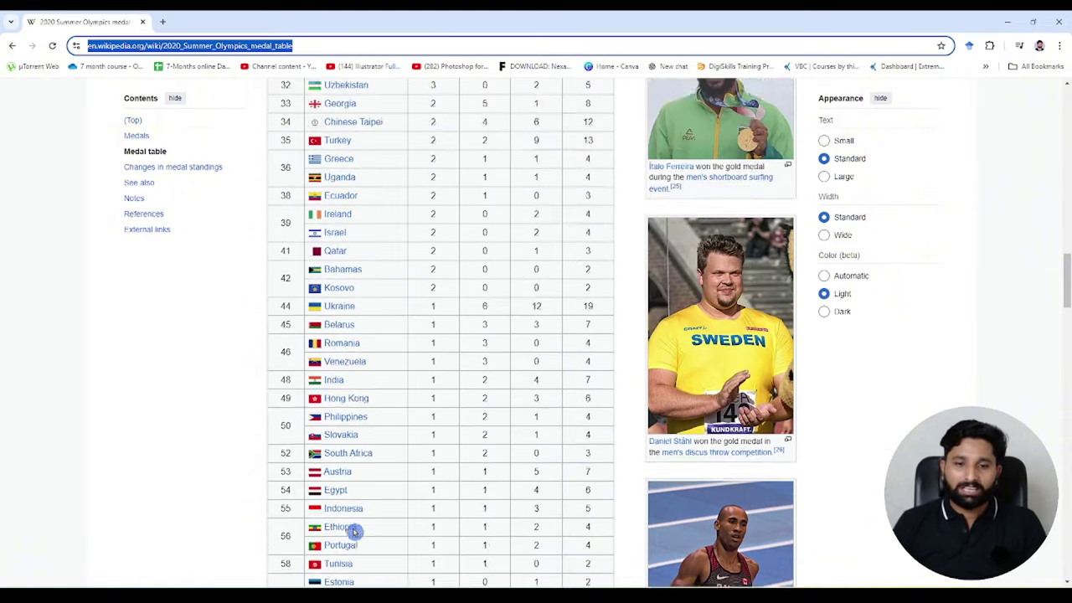
{"action": "scroll", "coordinate": [358, 531], "scroll_direction": "up", "scroll_amount": 7}
{"action": "scroll", "coordinate": [354, 531], "scroll_direction": "up", "scroll_amount": 7}
{"action": "scroll", "coordinate": [354, 531], "scroll_direction": "up", "scroll_amount": 6}
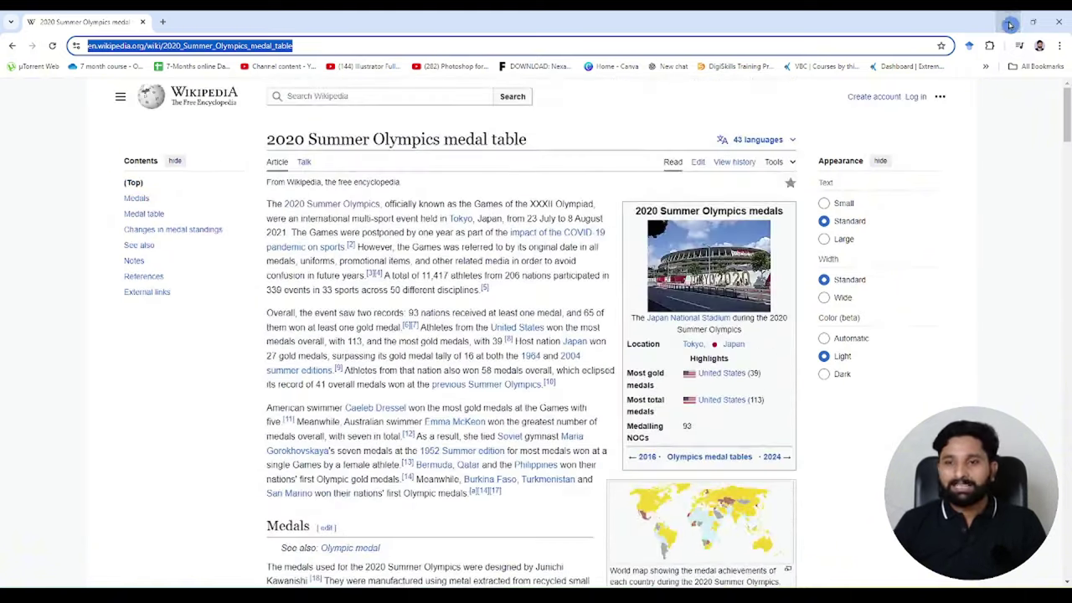
{"action": "left_click", "coordinate": [1008, 21]}
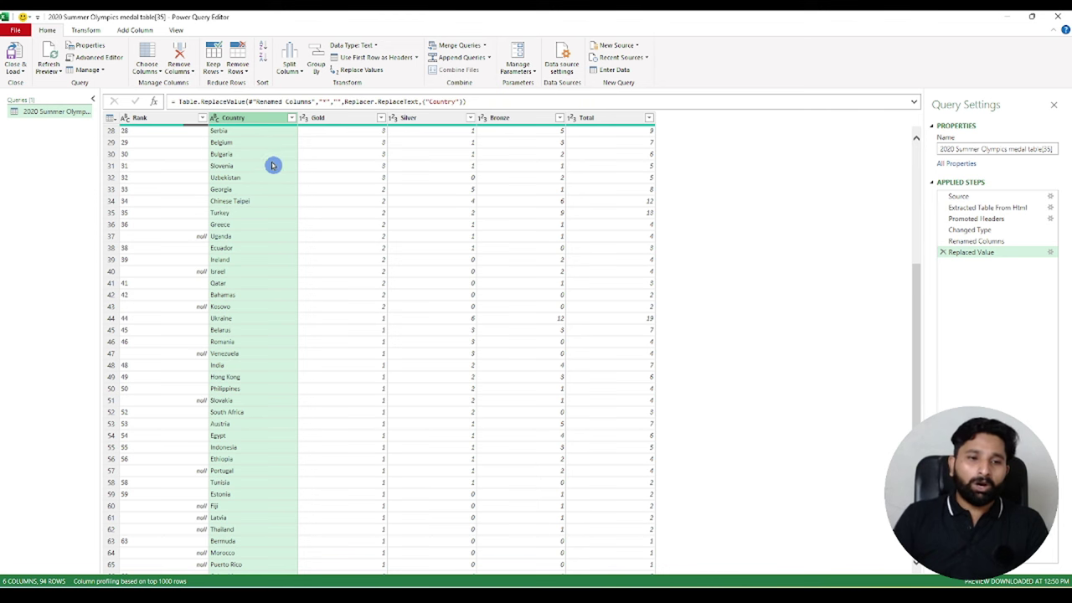
Fill the Rank column down so each empty rank takes the value above and tied countries share ranks
{"action": "left_click", "coordinate": [175, 117]}
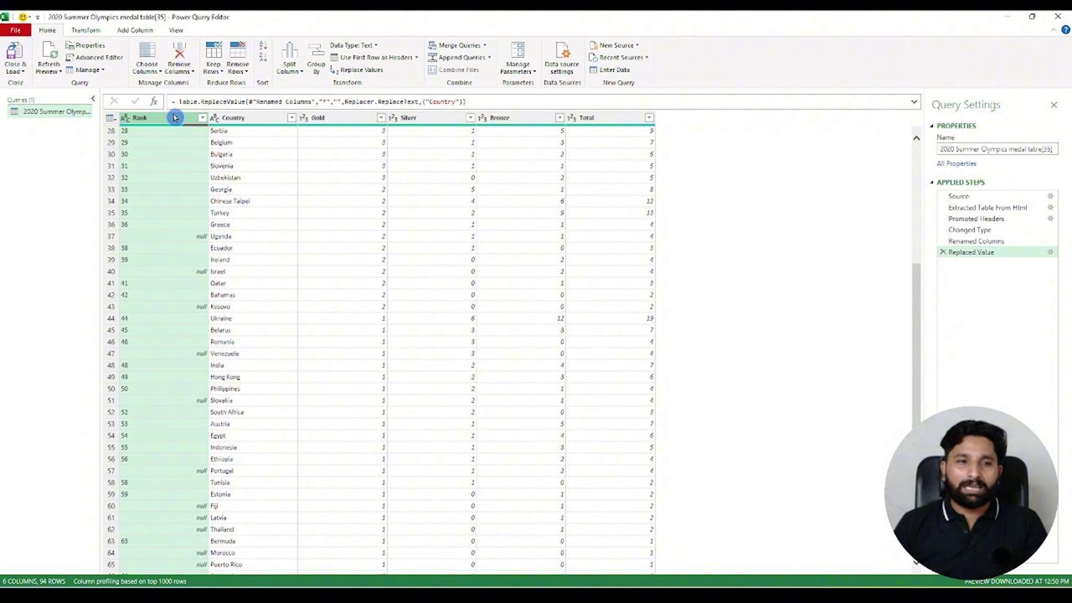
{"action": "left_click", "coordinate": [88, 30]}
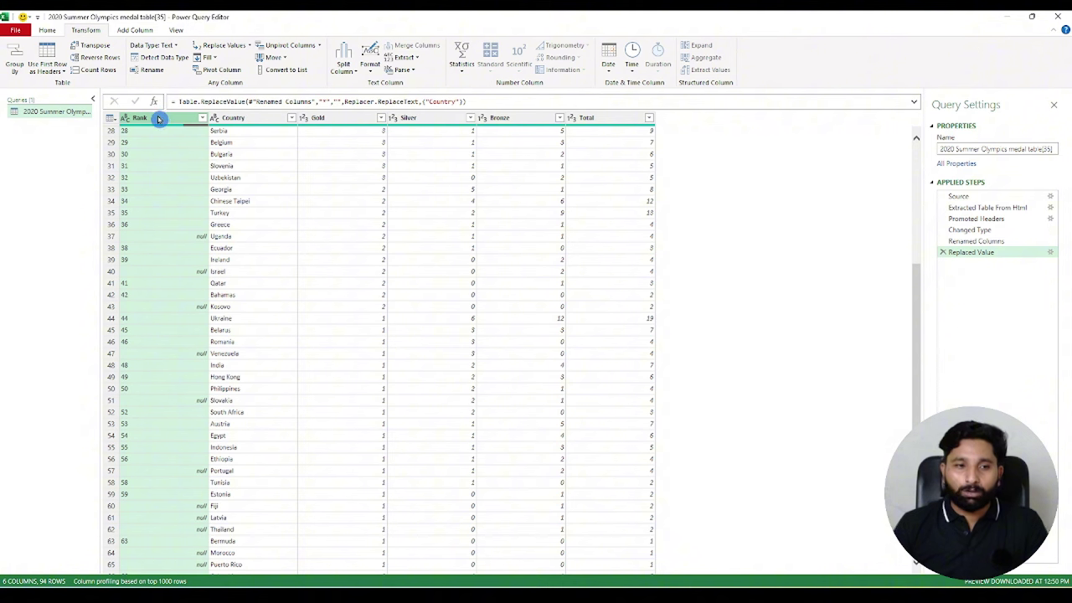
{"action": "left_click", "coordinate": [207, 57]}
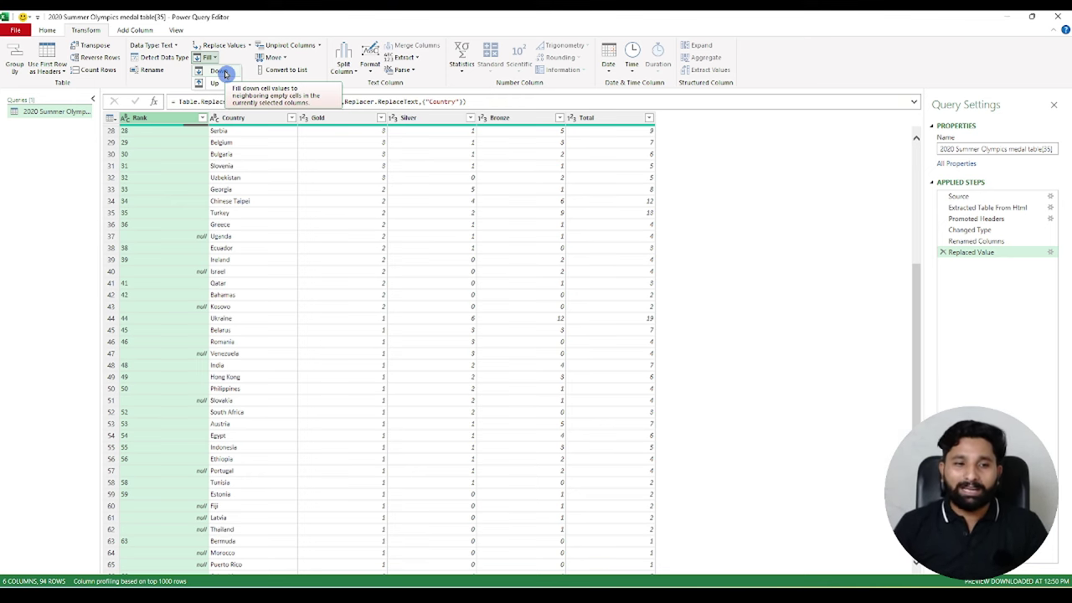
{"action": "left_click", "coordinate": [225, 74]}
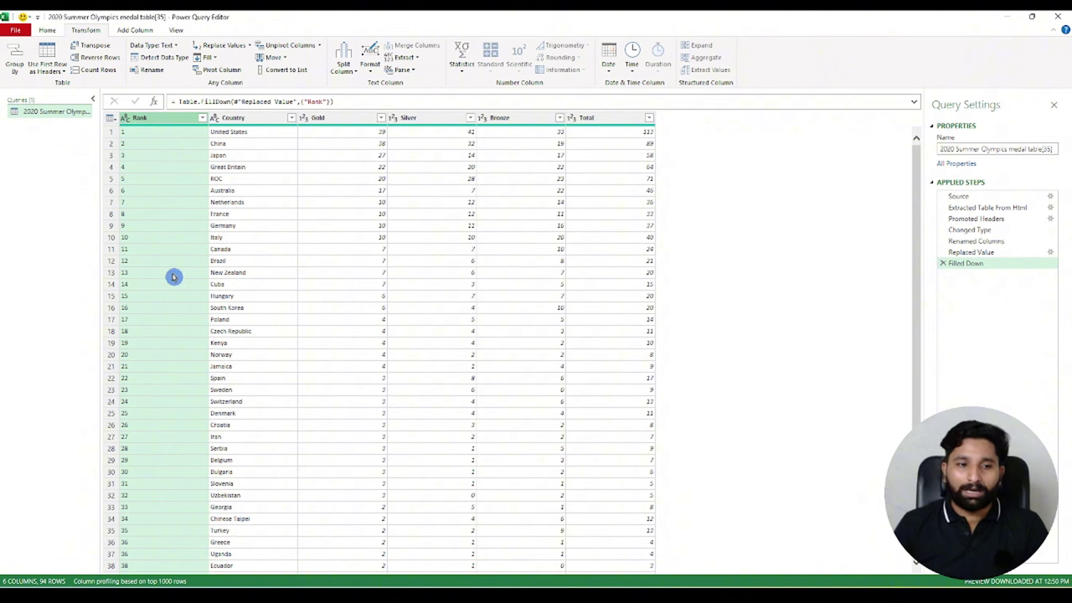
{"action": "scroll", "coordinate": [173, 277], "scroll_direction": "down", "scroll_amount": 9}
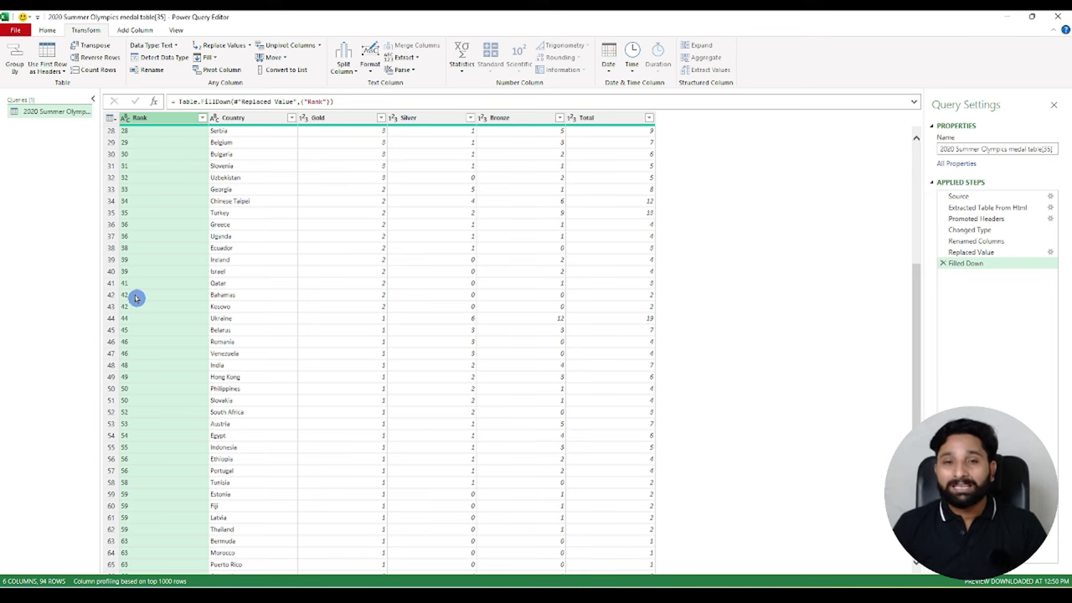
{"action": "scroll", "coordinate": [172, 291], "scroll_direction": "up", "scroll_amount": 9}
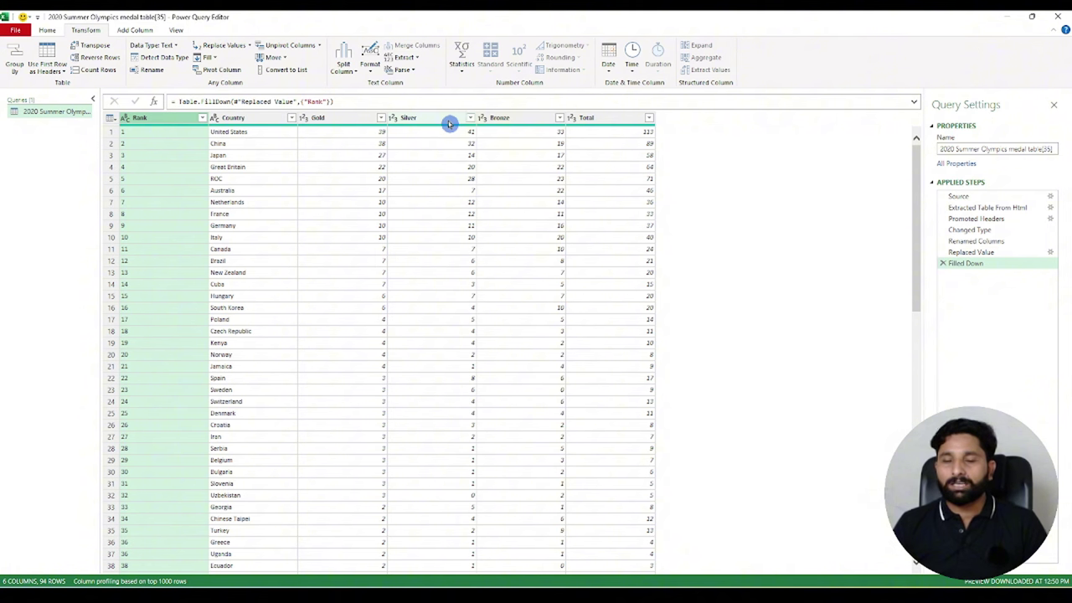
Multi-select the Gold and Total column headers and bring up the Add Column commands
{"action": "left_click", "coordinate": [605, 120]}
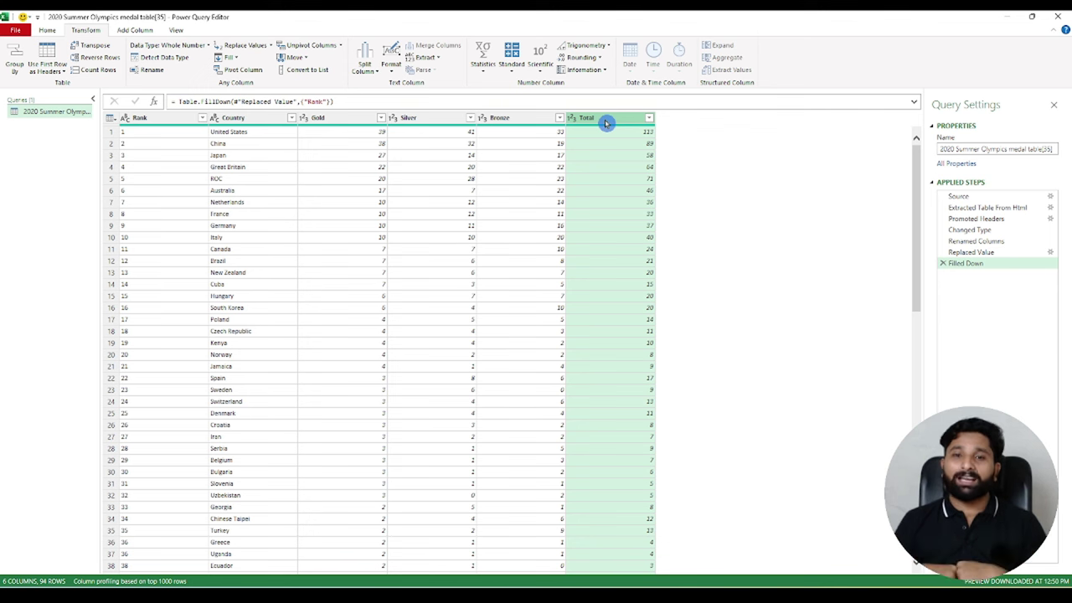
{"action": "left_click", "coordinate": [343, 118]}
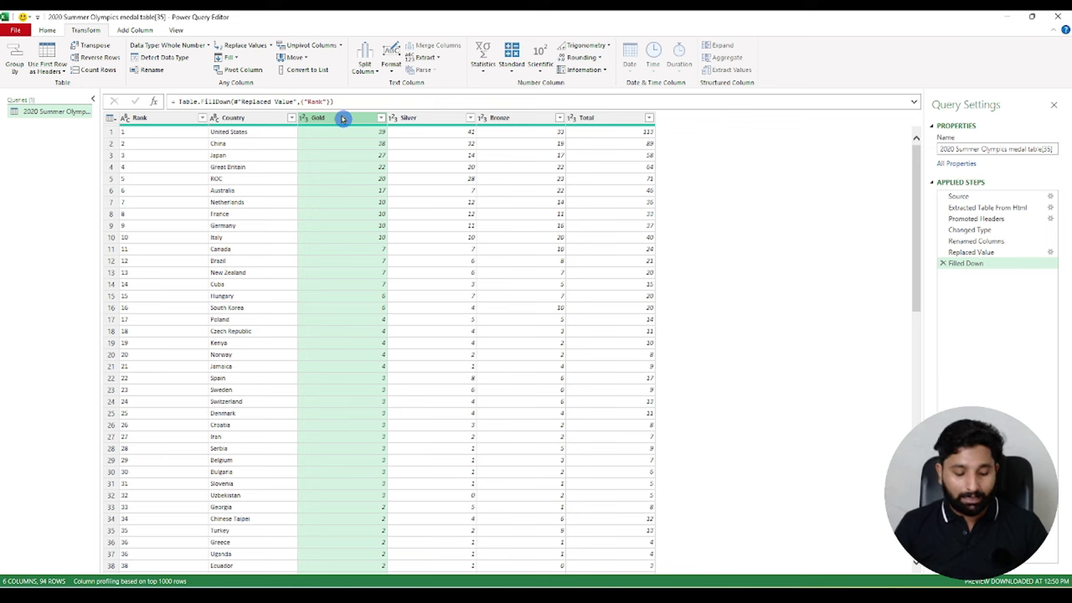
{"action": "left_click", "coordinate": [628, 118], "text": "ctrl"}
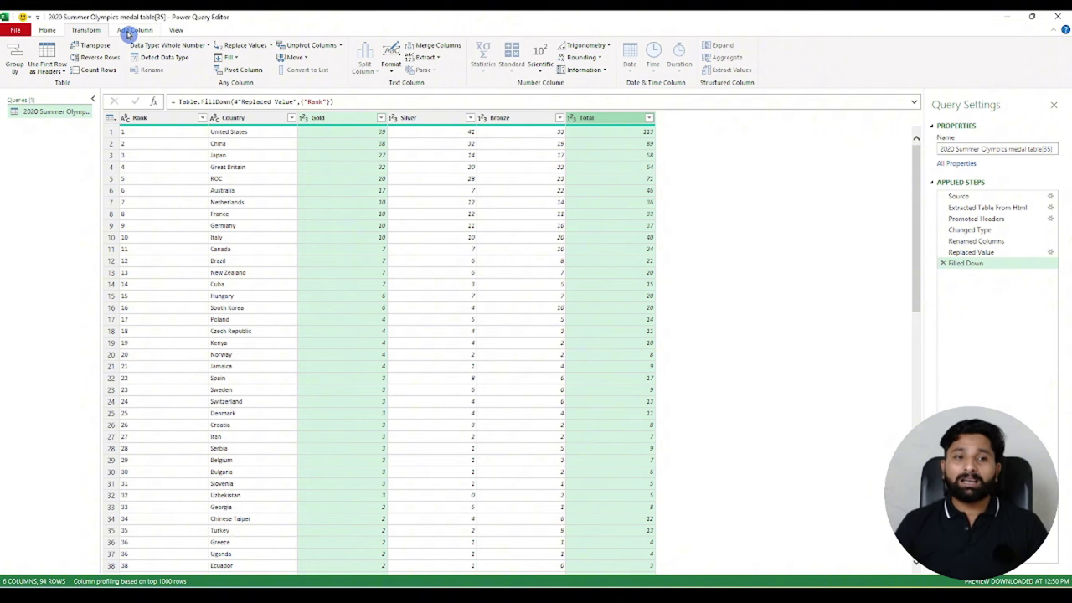
{"action": "left_click", "coordinate": [130, 31]}
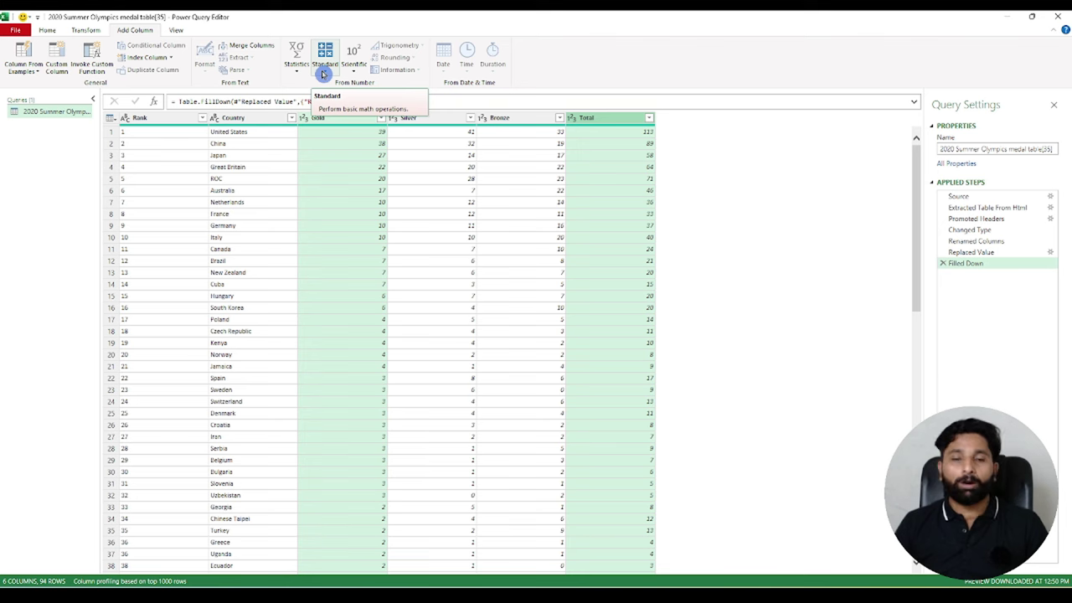
Divide Gold by Total into a new column and set its type to Percentage
{"action": "left_click", "coordinate": [324, 74]}
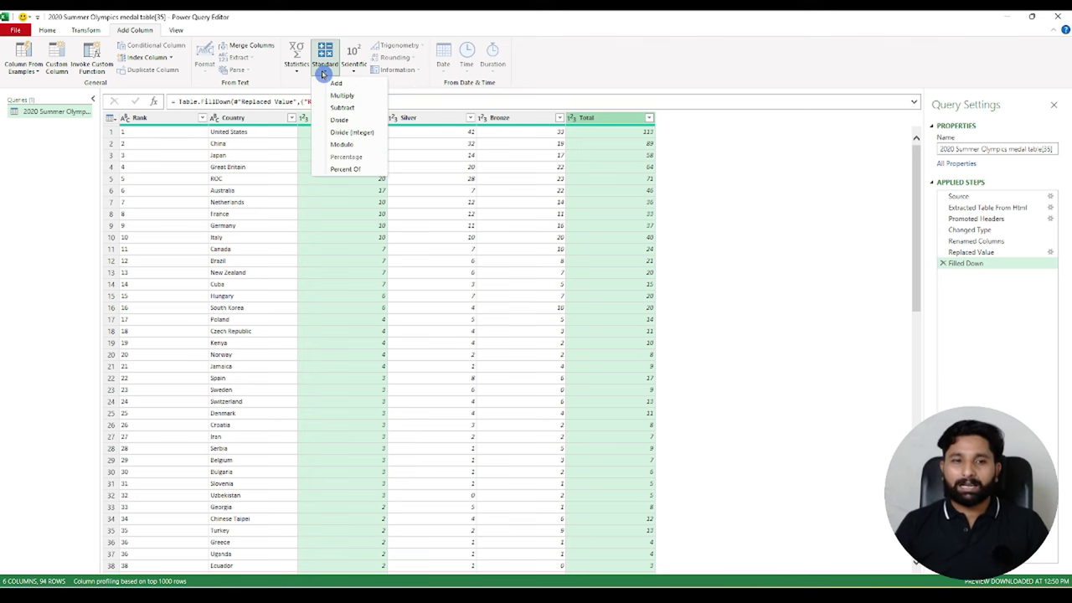
{"action": "left_click", "coordinate": [361, 123]}
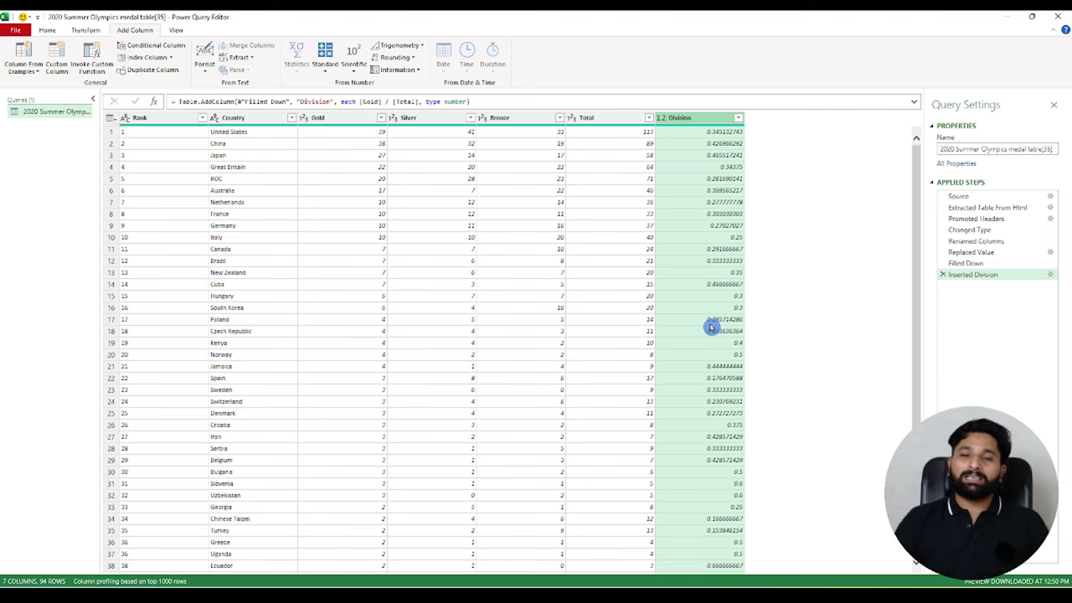
{"action": "right_click", "coordinate": [708, 120]}
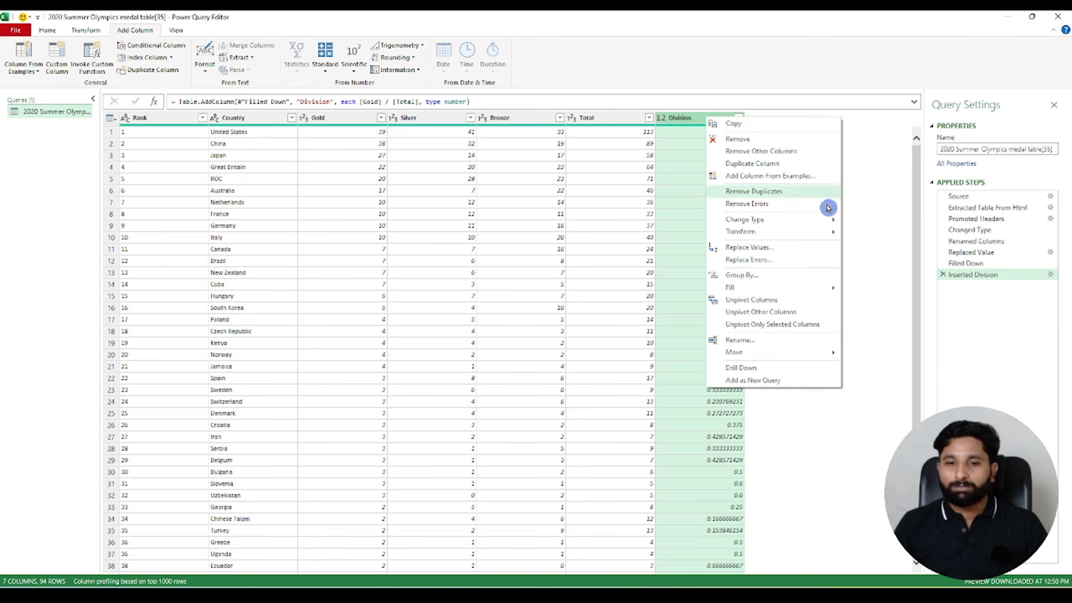
{"action": "mouse_move", "coordinate": [746, 219]}
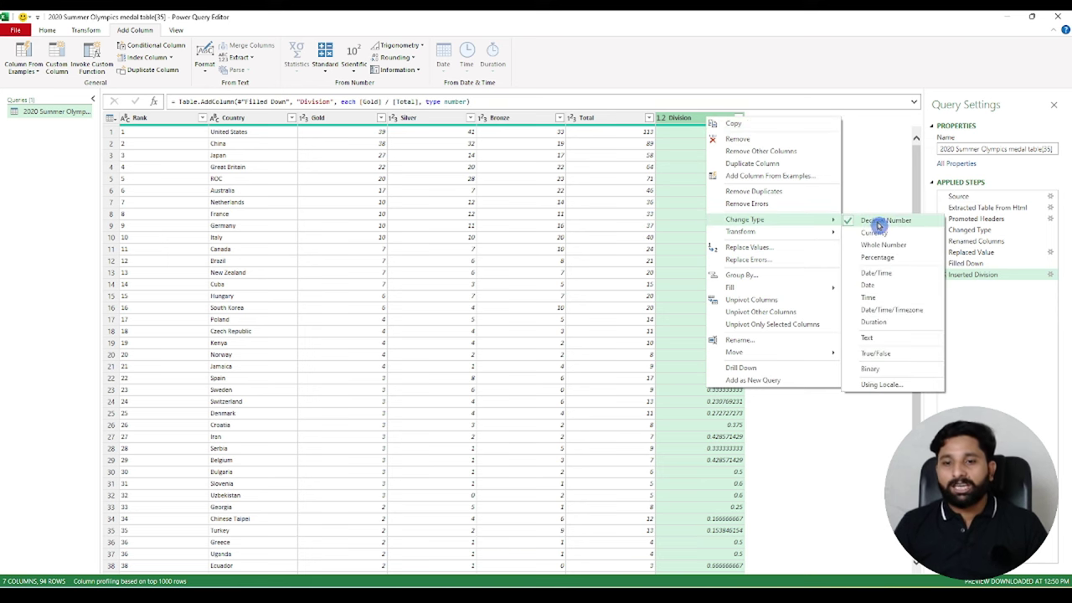
{"action": "left_click", "coordinate": [906, 263]}
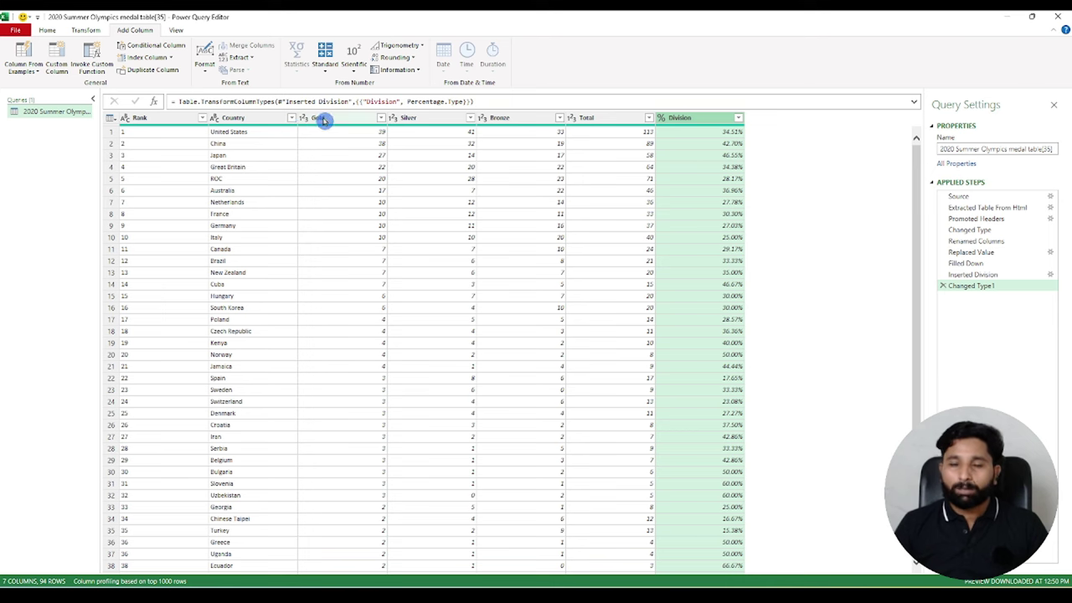
Rename the Division column to 'gold medals %age'
{"action": "double_click", "coordinate": [695, 117]}
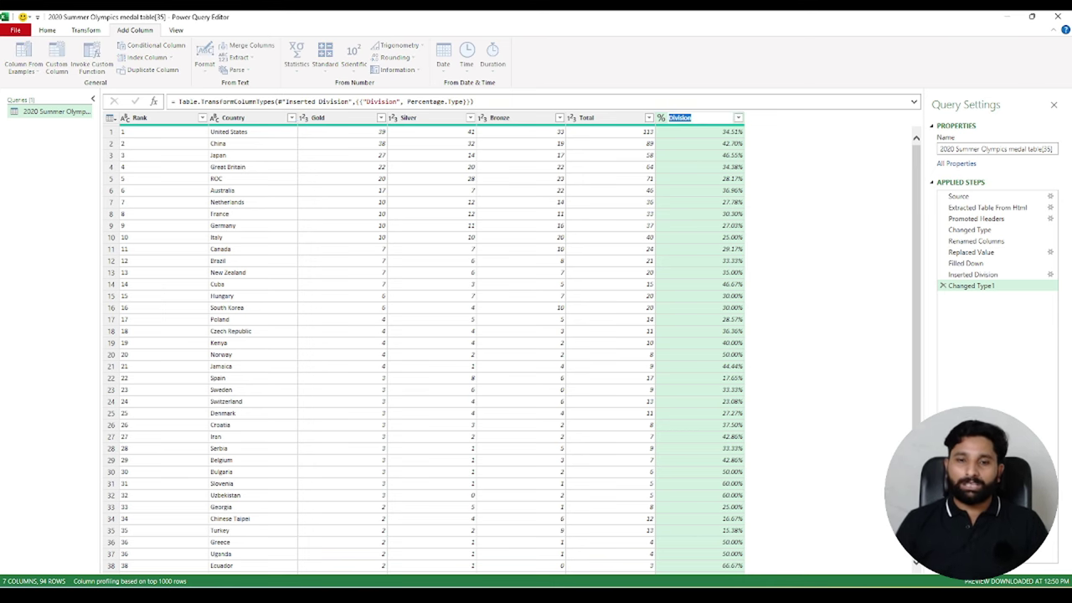
{"action": "type", "text": "Go"}
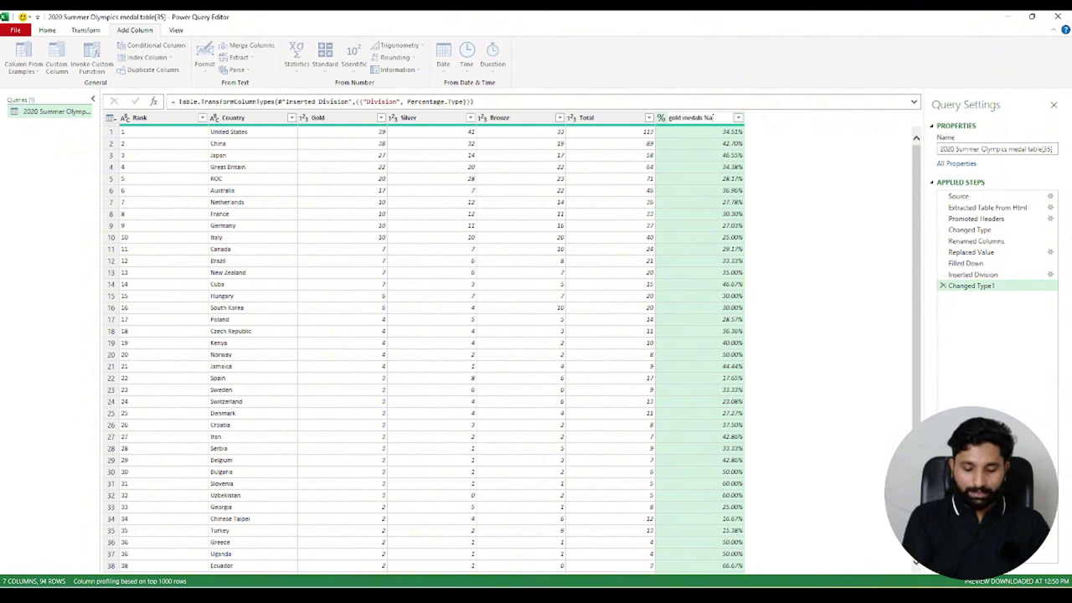
{"action": "type", "text": "age"}
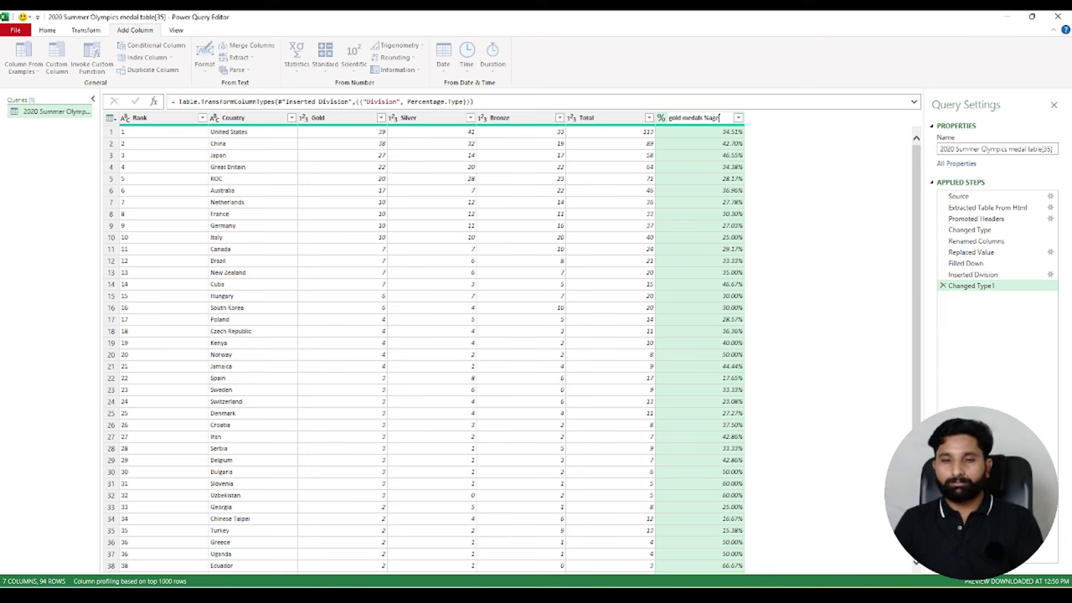
{"action": "key", "text": "Return"}
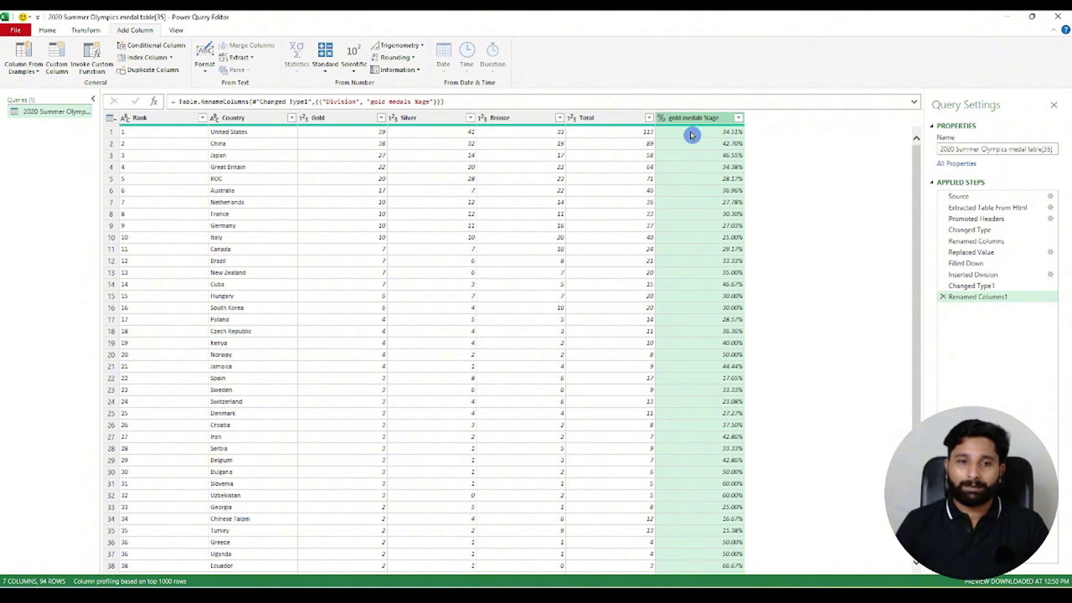
Divide Silver by Total into a new column typed as Percentage
{"action": "left_click", "coordinate": [410, 118]}
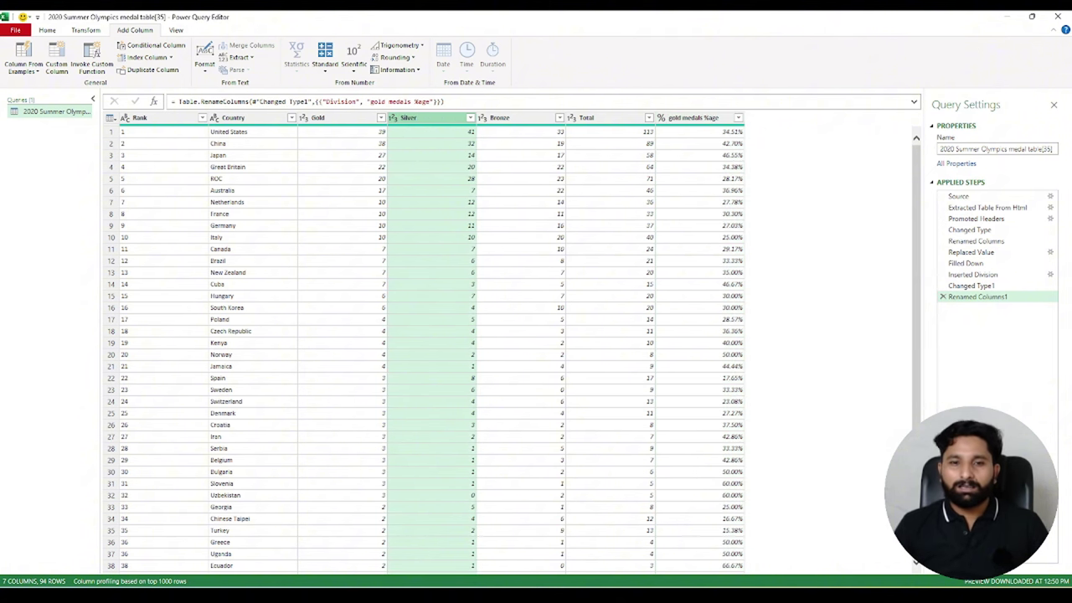
{"action": "left_click", "coordinate": [616, 120], "text": "ctrl"}
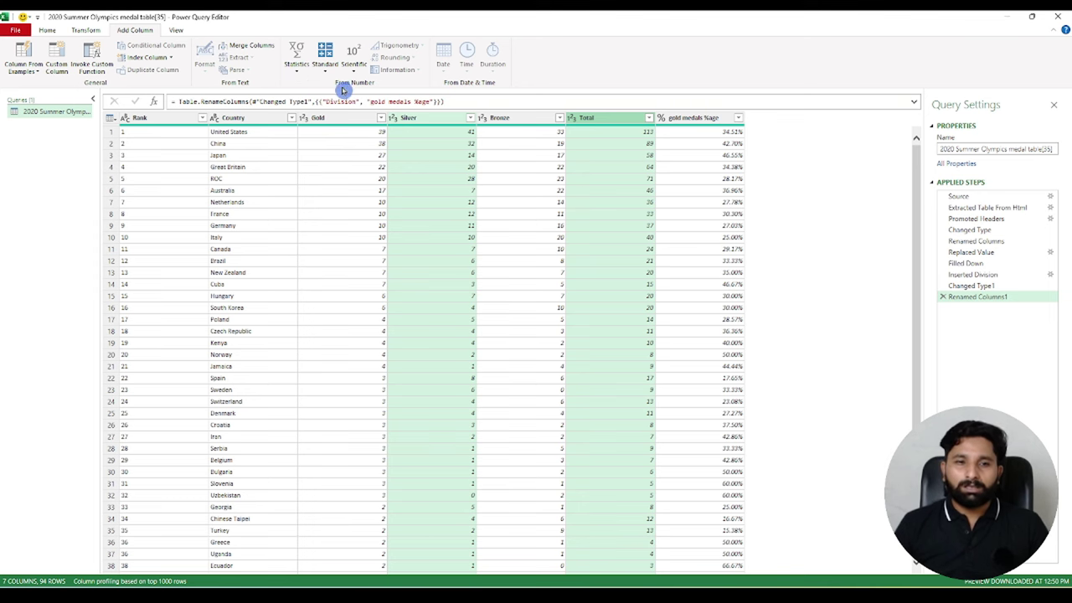
{"action": "left_click", "coordinate": [322, 67]}
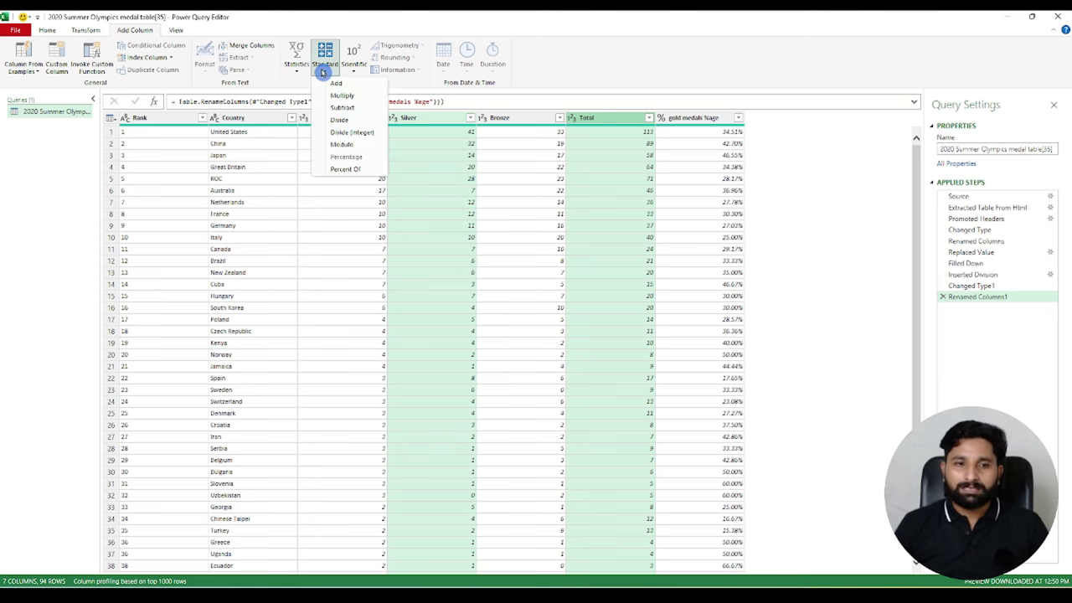
{"action": "left_click", "coordinate": [339, 120]}
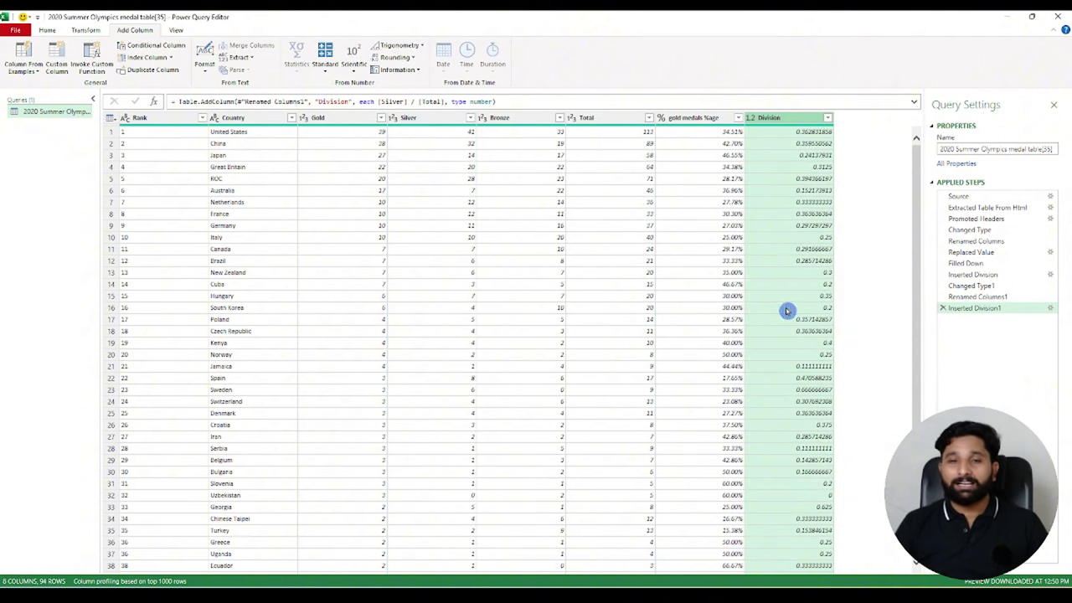
{"action": "right_click", "coordinate": [769, 118]}
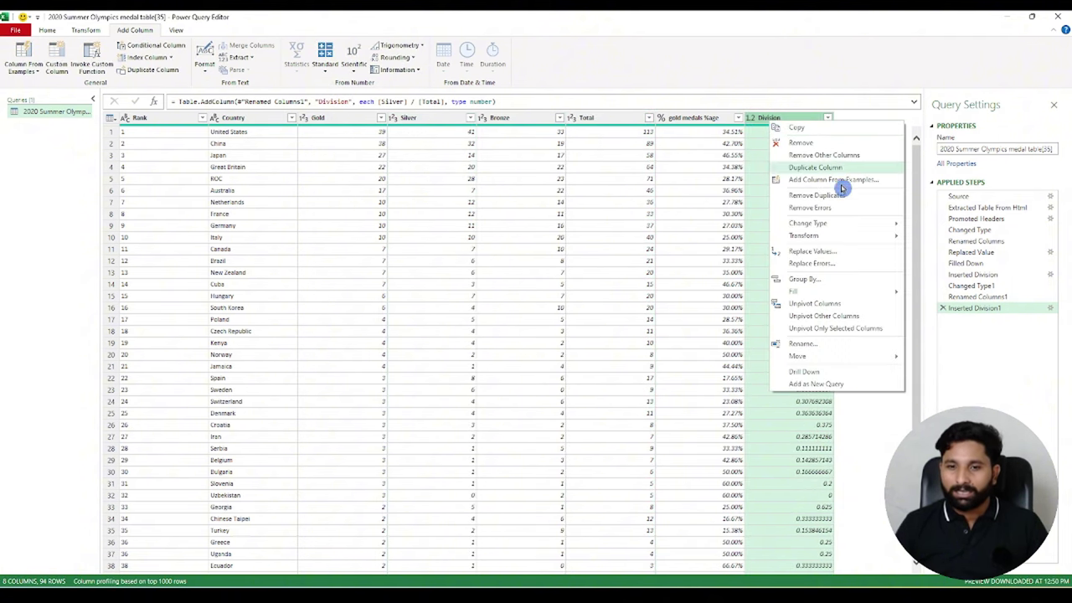
{"action": "mouse_move", "coordinate": [808, 223]}
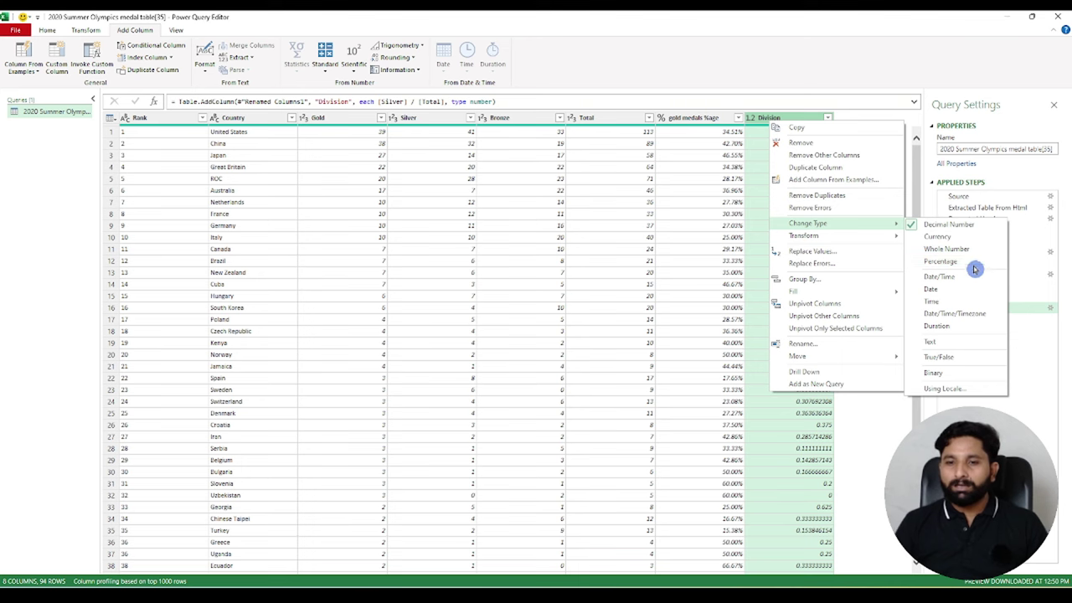
{"action": "left_click", "coordinate": [975, 268]}
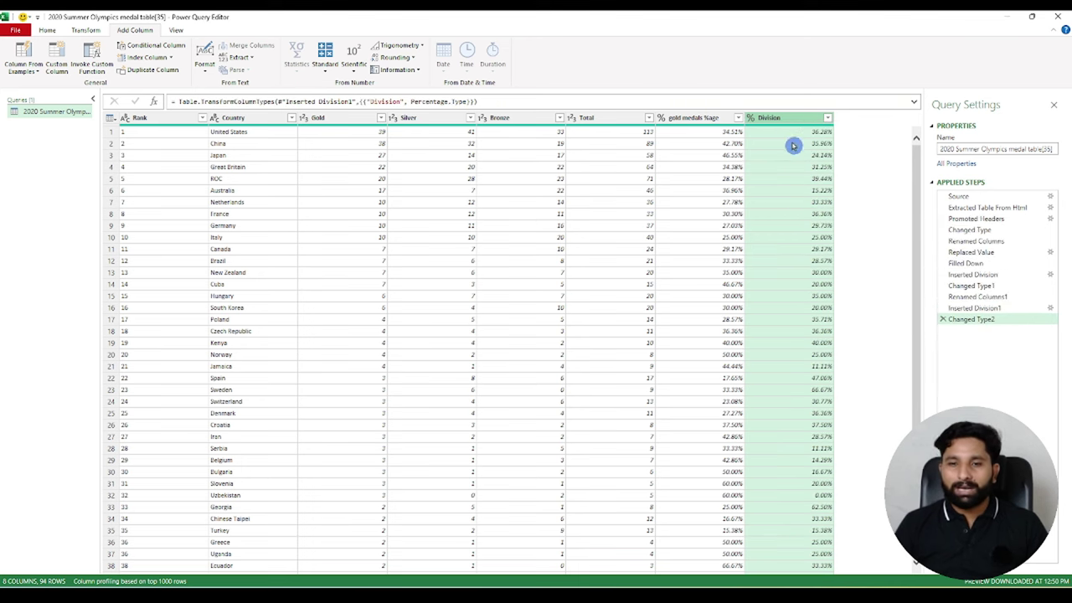
Rename the new column 'Silver medals %age' and capitalise the header to 'Gold medals %age'
{"action": "double_click", "coordinate": [783, 118]}
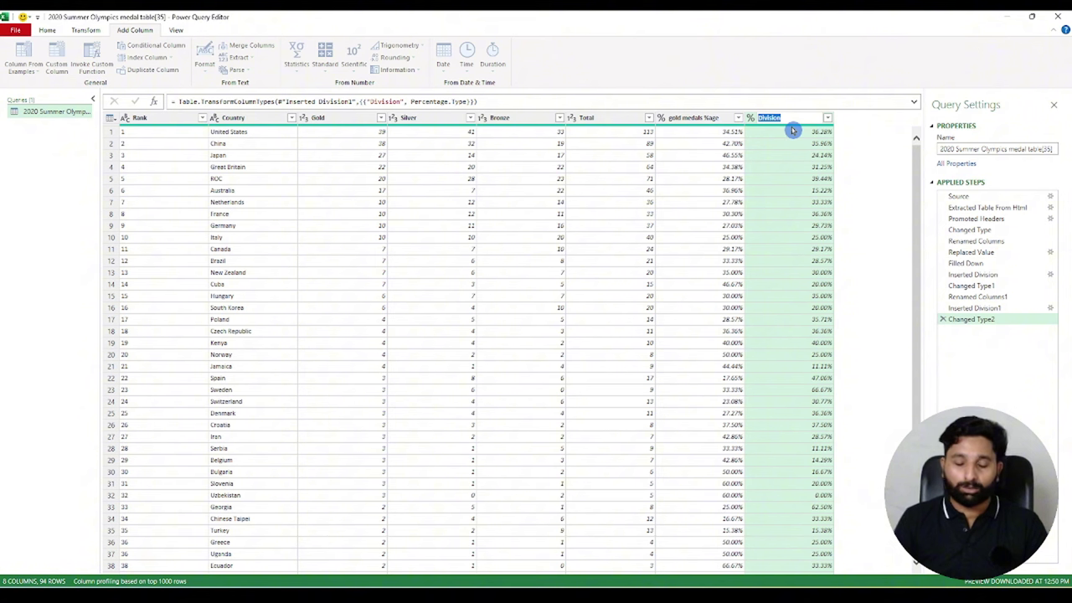
{"action": "type", "text": "%"}
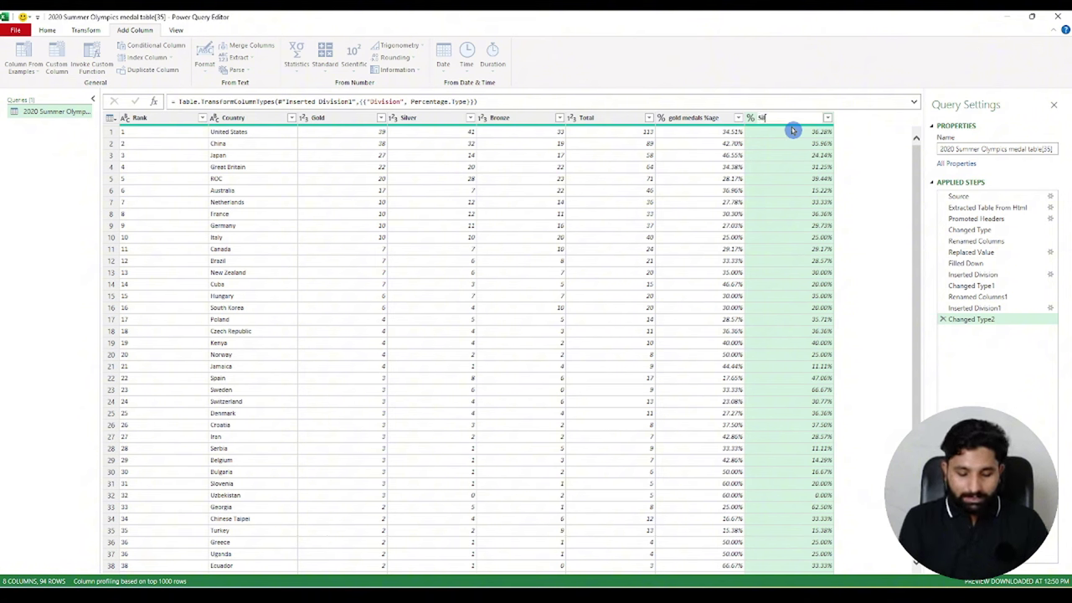
{"action": "type", "text": "ver medals %a"}
{"action": "key", "text": "Return"}
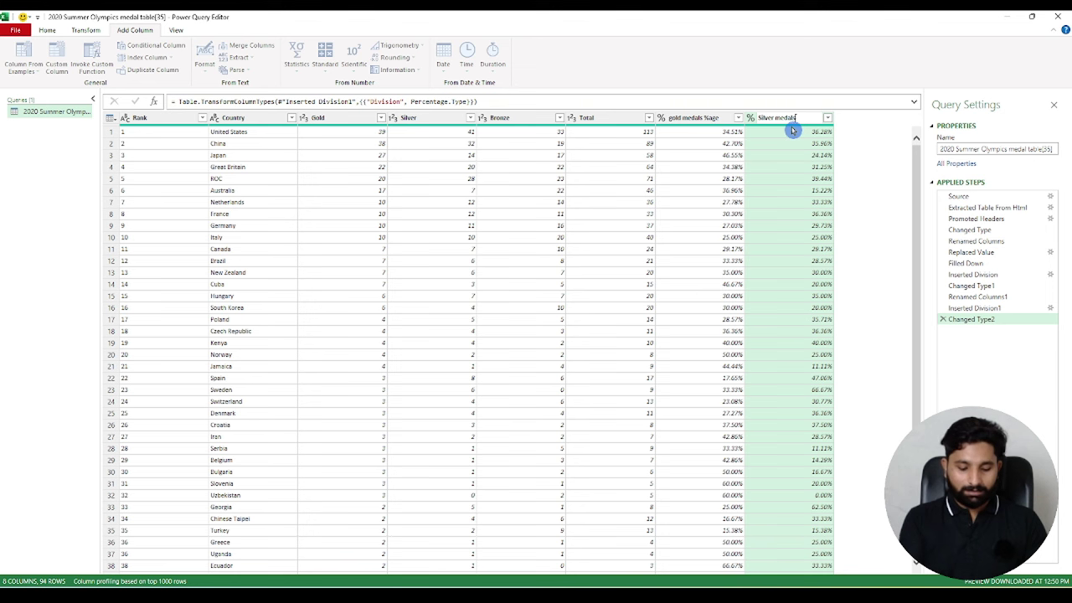
{"action": "type", "text": " %age"}
{"action": "key", "text": "Return"}
{"action": "type", "text": "G"}
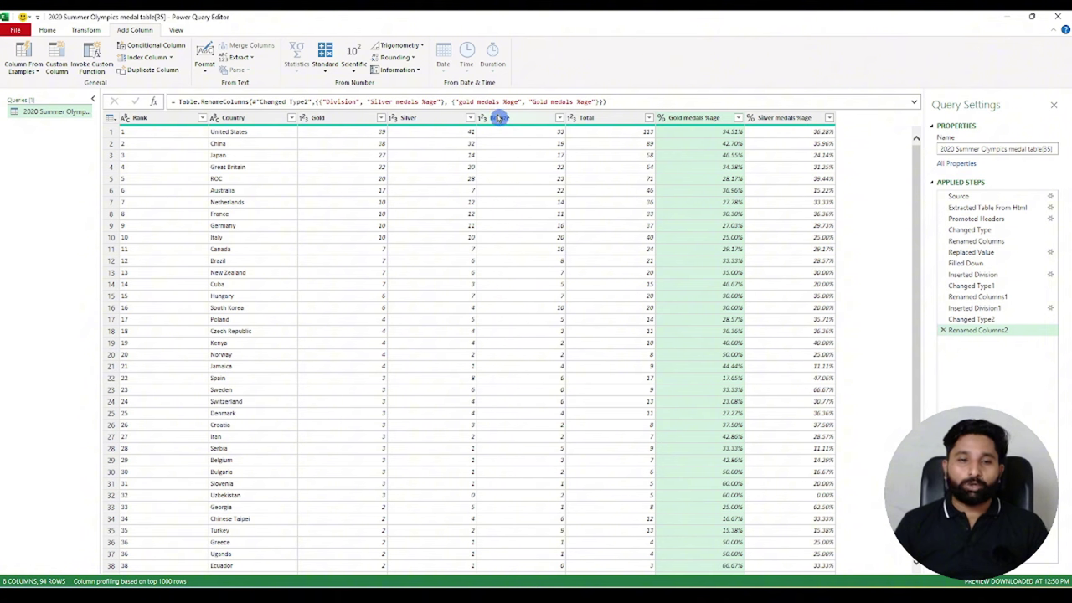
Divide Bronze by Total into a new column typed as Percentage
{"action": "left_click", "coordinate": [501, 118]}
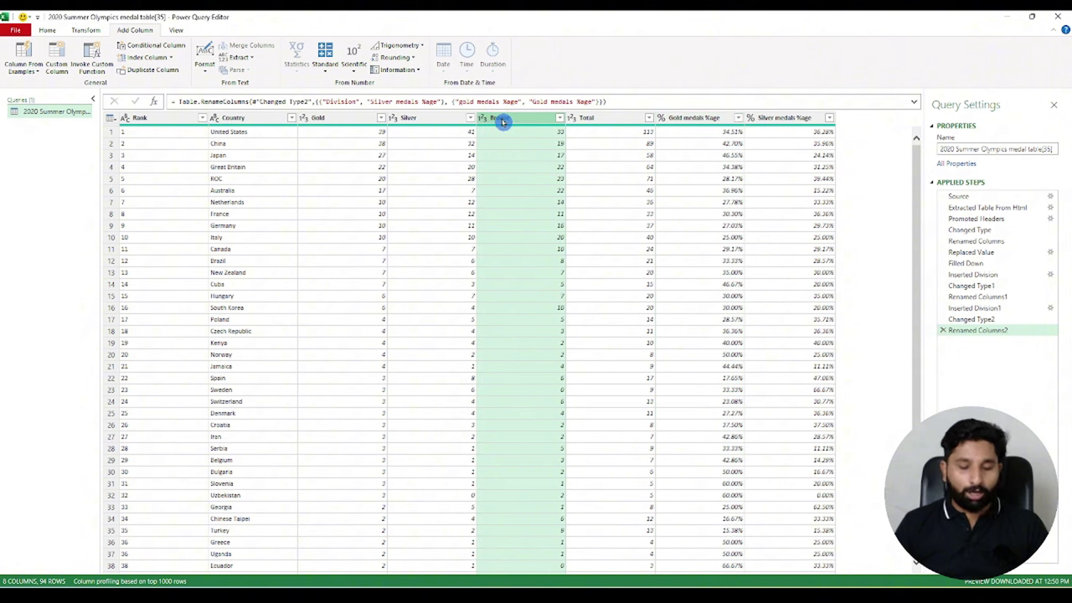
{"action": "left_click", "coordinate": [605, 119], "text": "ctrl"}
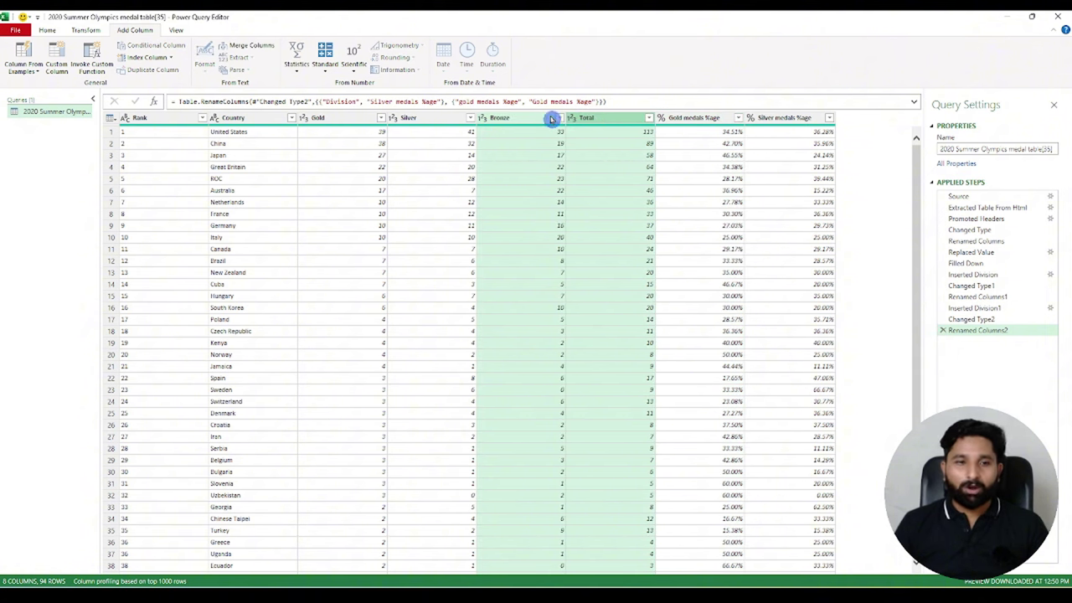
{"action": "left_click", "coordinate": [325, 67]}
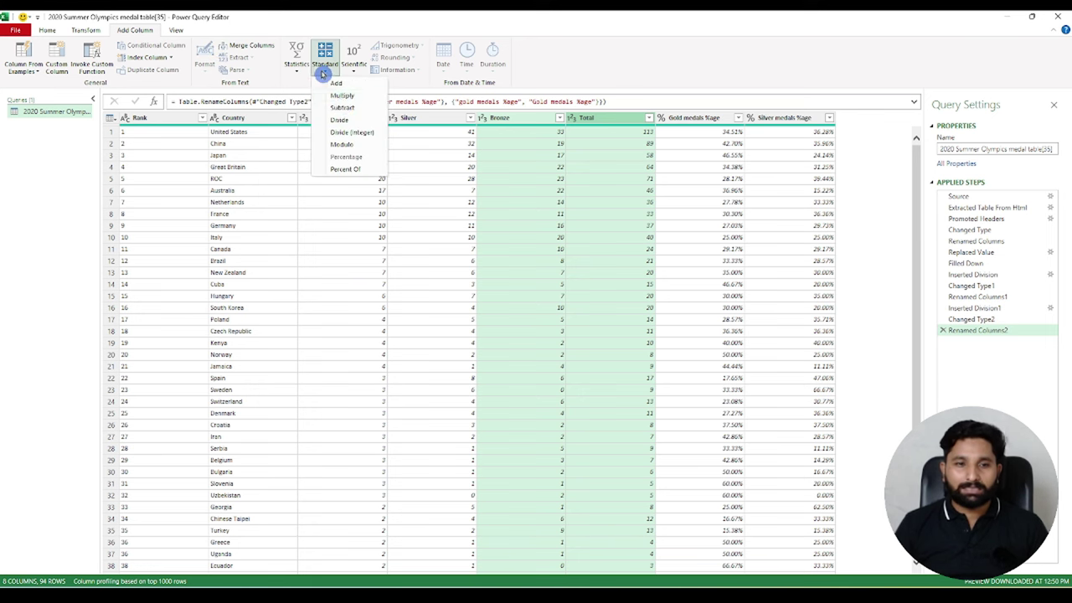
{"action": "left_click", "coordinate": [339, 120]}
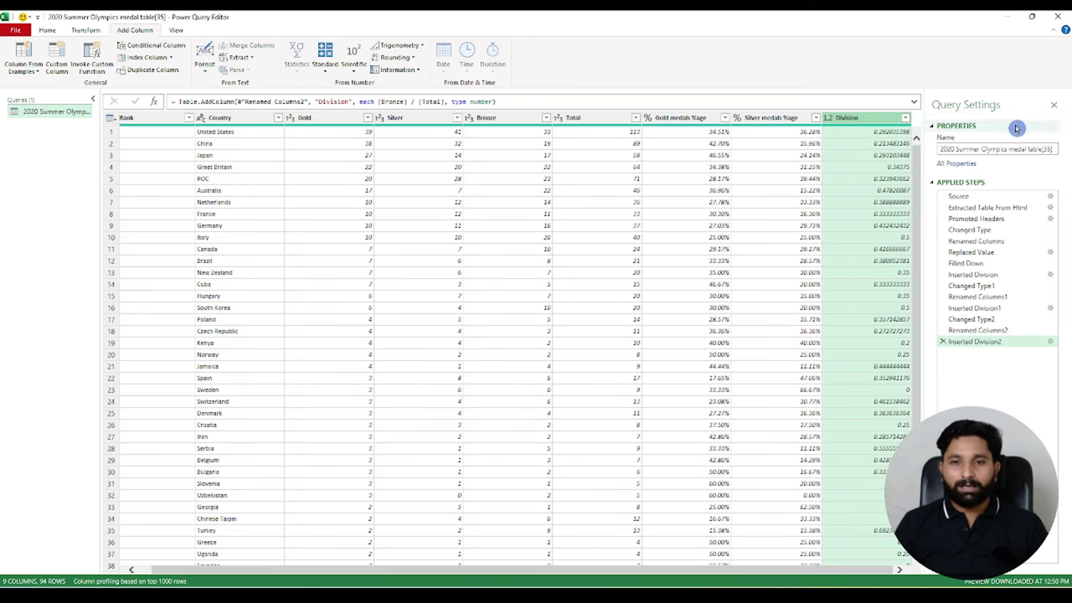
{"action": "right_click", "coordinate": [871, 117]}
{"action": "mouse_move", "coordinate": [911, 222]}
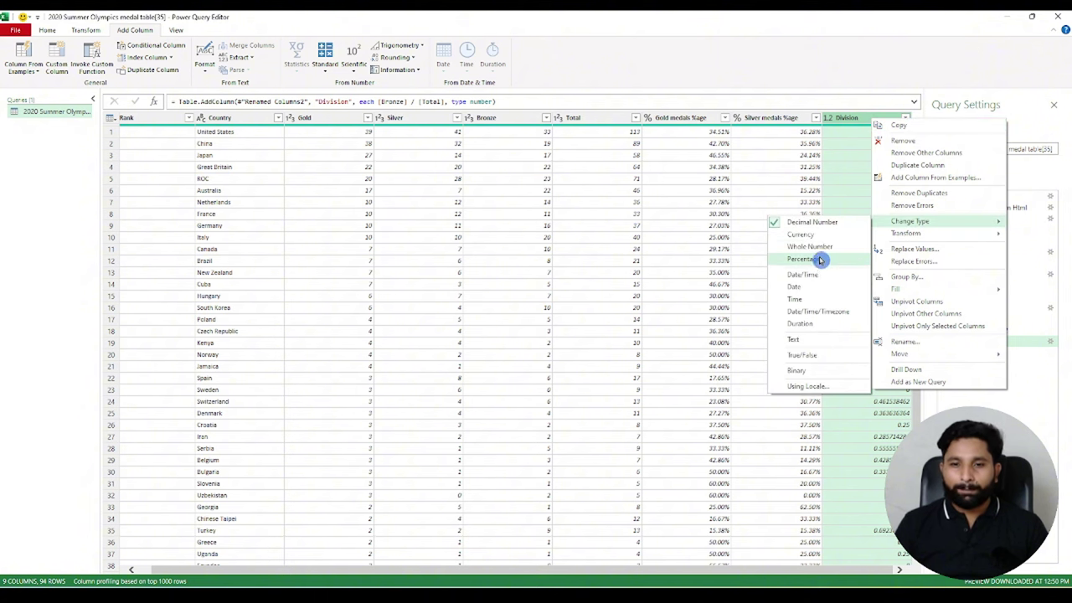
{"action": "left_click", "coordinate": [817, 258]}
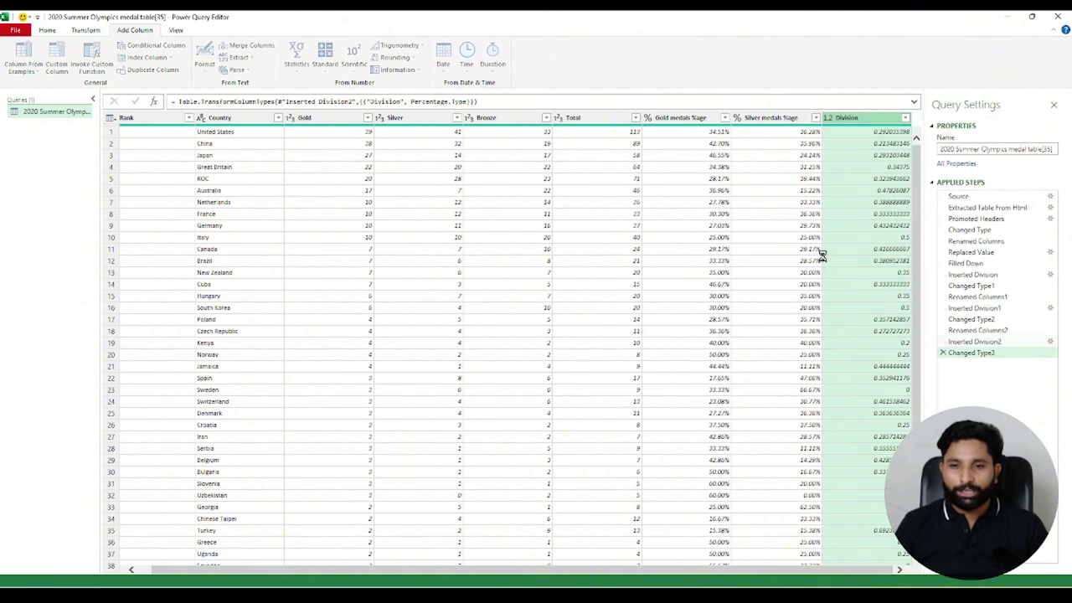
Rename the new Division column to 'Bronze medals %age'
{"action": "double_click", "coordinate": [859, 118]}
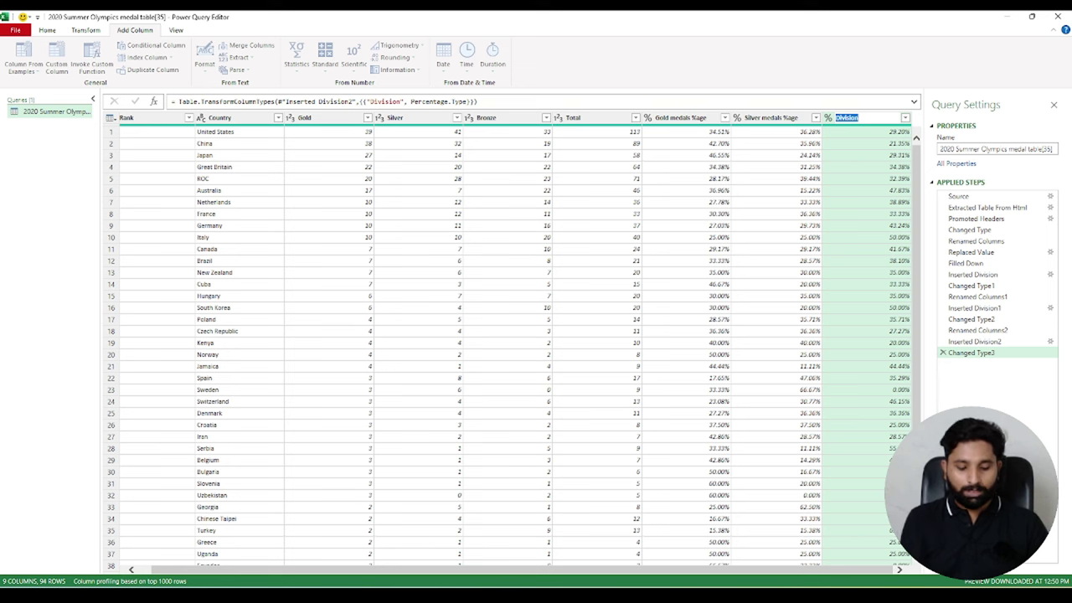
{"action": "type", "text": "Br"}
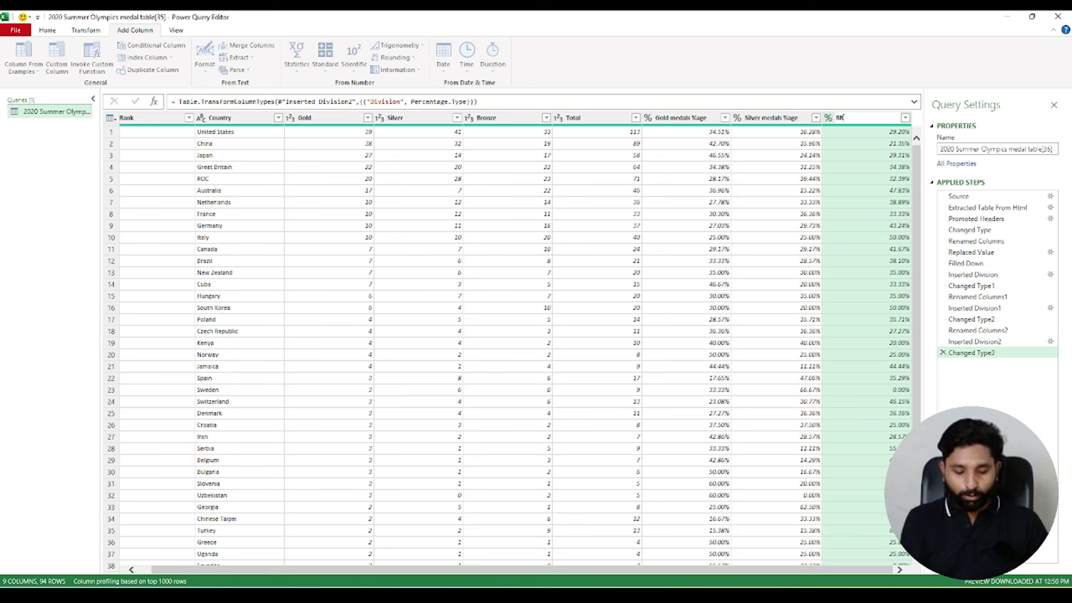
{"action": "type", "text": "onze medals"}
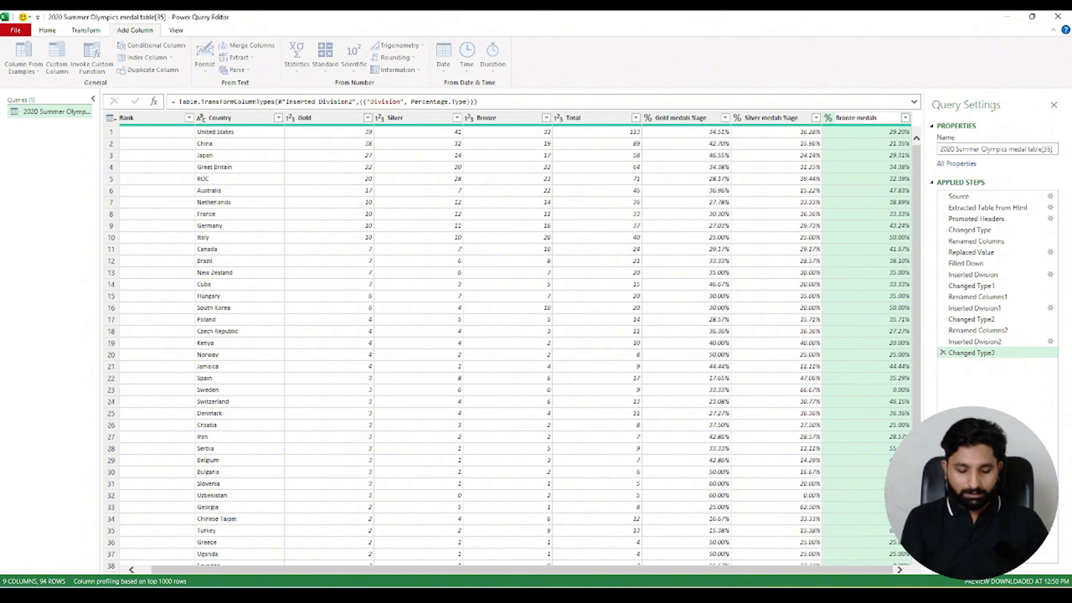
{"action": "type", "text": "%age"}
{"action": "key", "text": "Return"}
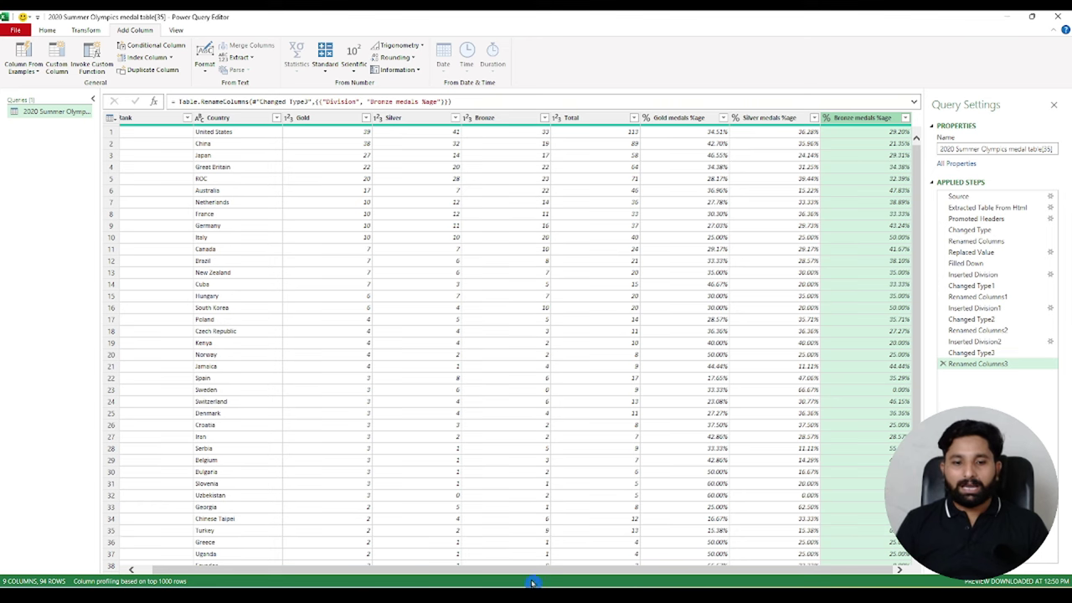
Select the bottom Totals (93 entries) row showing Gold 340, Silver 338, Bronze 402, Total 1080
{"action": "left_click_drag", "start_coordinate": [550, 570], "coordinate": [390, 569]}
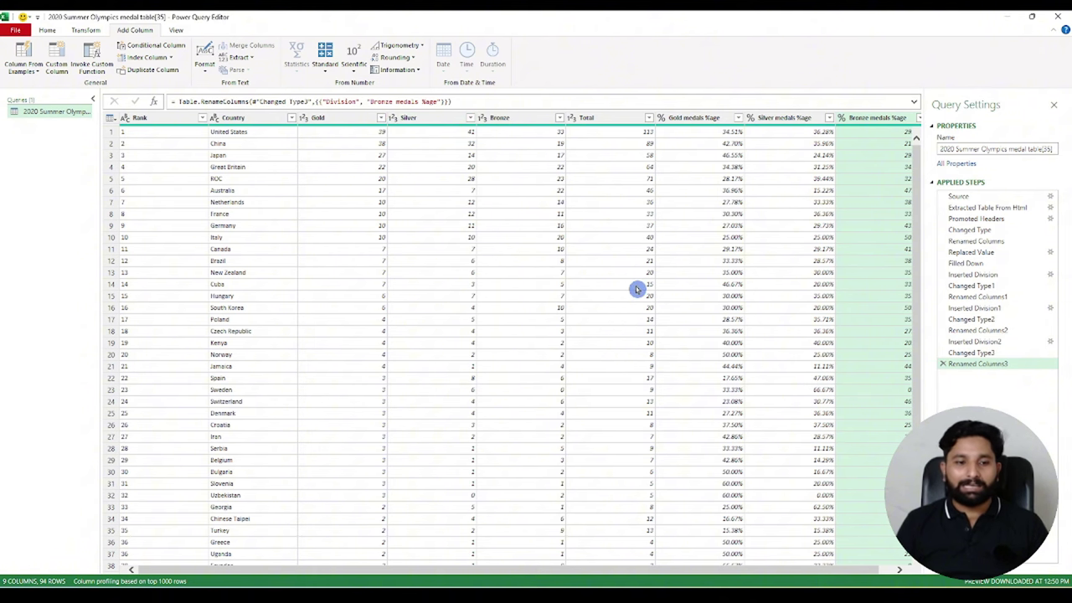
{"action": "scroll", "coordinate": [637, 289], "scroll_direction": "down", "scroll_amount": 6}
{"action": "scroll", "coordinate": [637, 289], "scroll_direction": "down", "scroll_amount": 6}
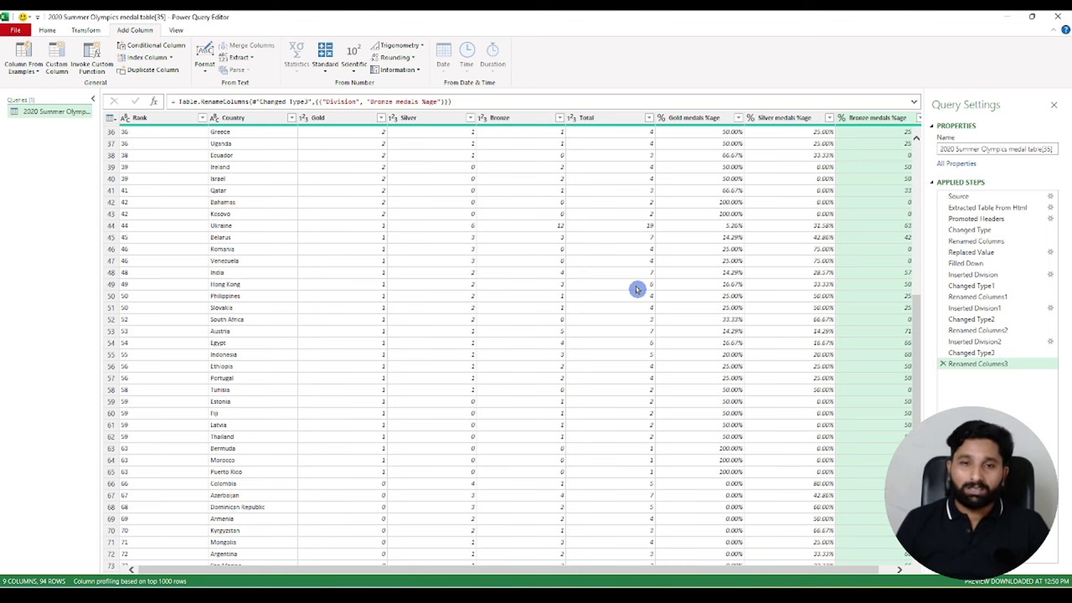
{"action": "scroll", "coordinate": [636, 289], "scroll_direction": "down", "scroll_amount": 7}
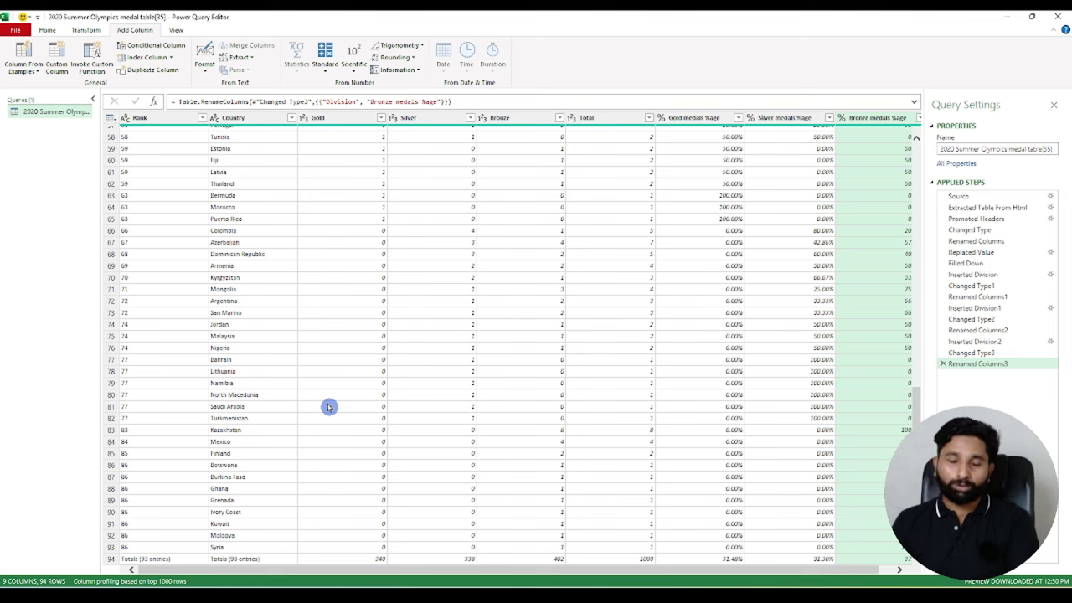
{"action": "left_click", "coordinate": [111, 559]}
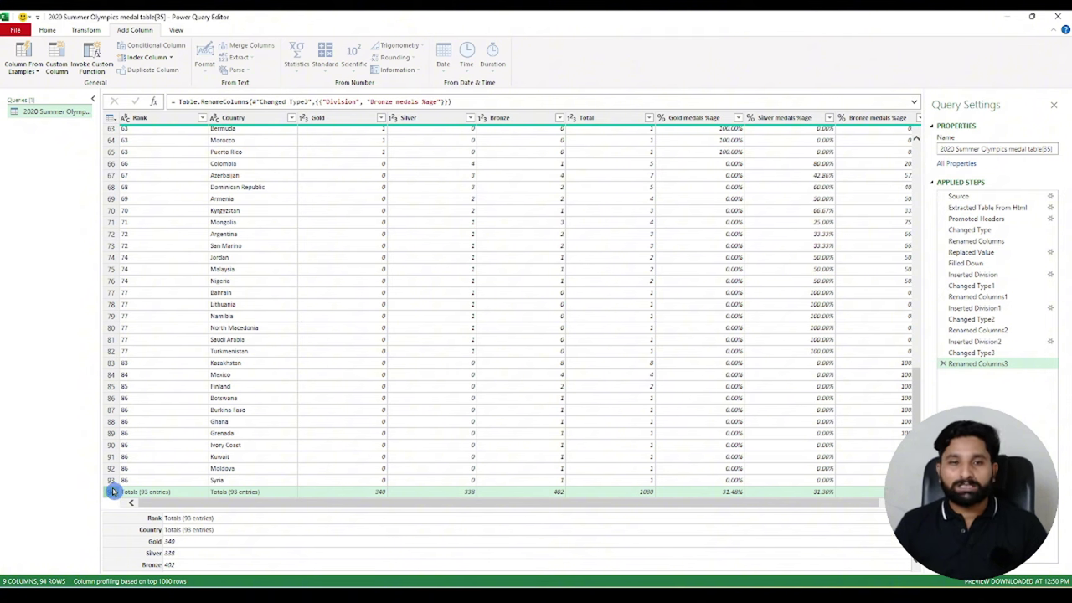
Filter the Rank column to exclude 'Totals (93 entries)', leaving 93 country rows
{"action": "left_click", "coordinate": [201, 118]}
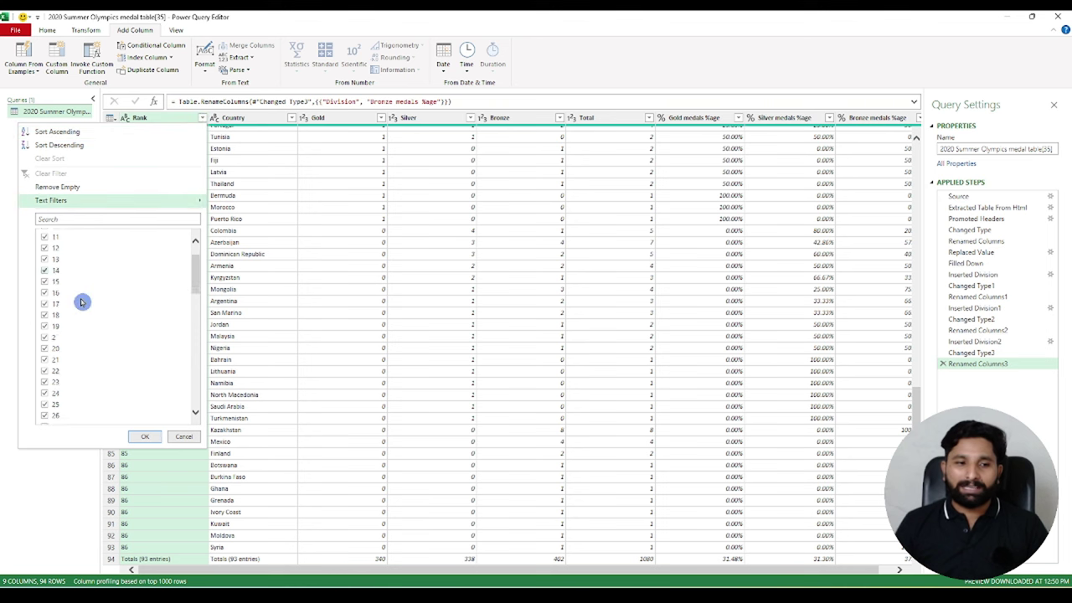
{"action": "scroll", "coordinate": [81, 302], "scroll_direction": "down", "scroll_amount": 10}
{"action": "scroll", "coordinate": [81, 301], "scroll_direction": "down", "scroll_amount": 10}
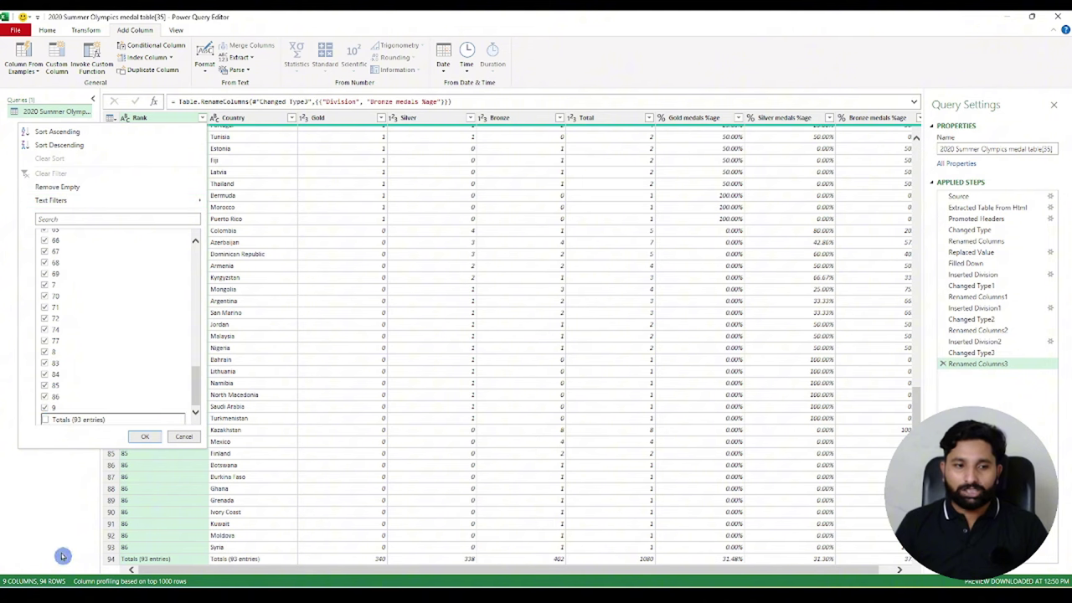
{"action": "left_click", "coordinate": [45, 421]}
{"action": "left_click", "coordinate": [145, 436]}
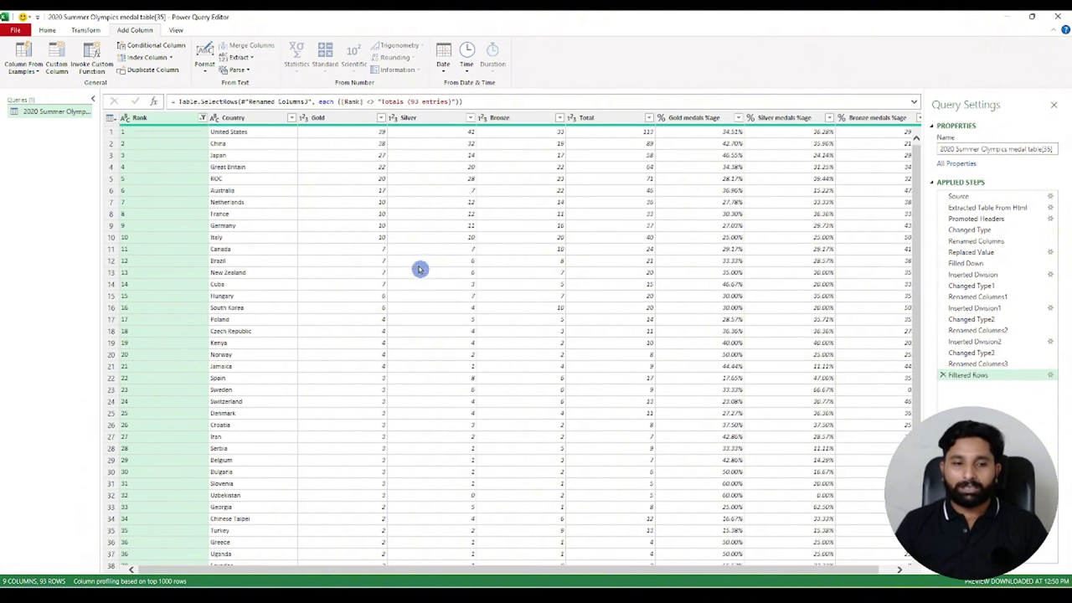
{"action": "scroll", "coordinate": [420, 267], "scroll_direction": "down", "scroll_amount": 4}
{"action": "scroll", "coordinate": [420, 267], "scroll_direction": "down", "scroll_amount": 10}
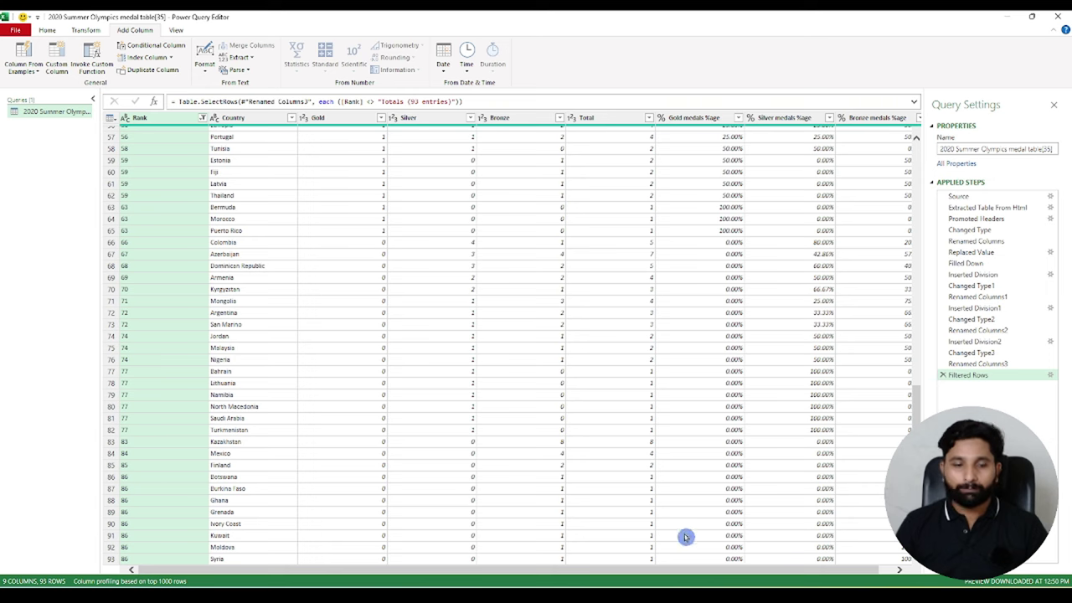
{"action": "scroll", "coordinate": [620, 406], "scroll_direction": "up", "scroll_amount": 15}
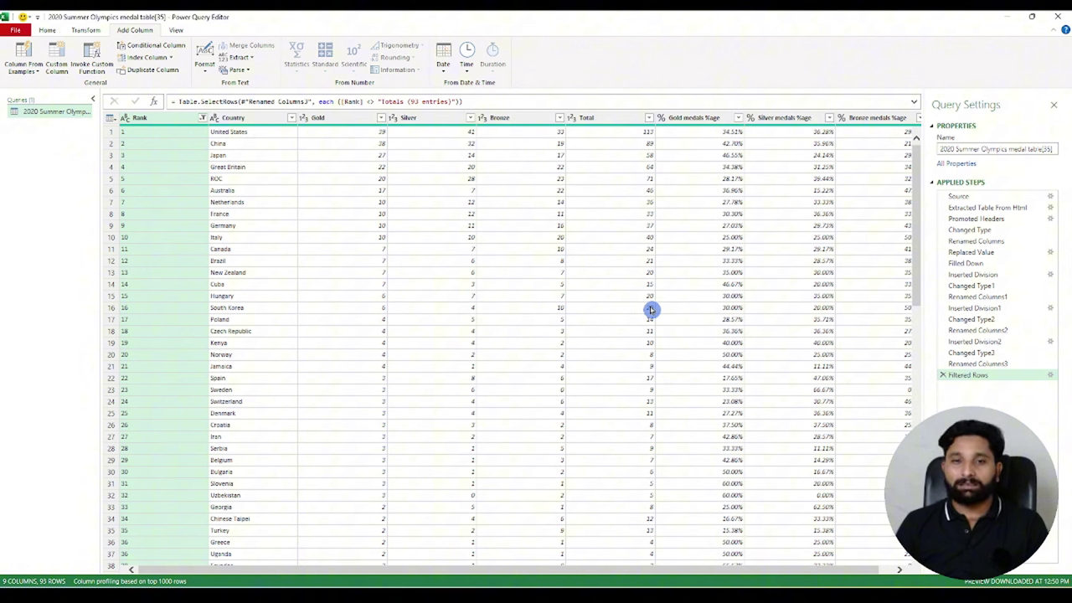
Close & Load the medal query as a 93-row table on a new Excel sheet
{"action": "left_click", "coordinate": [44, 30]}
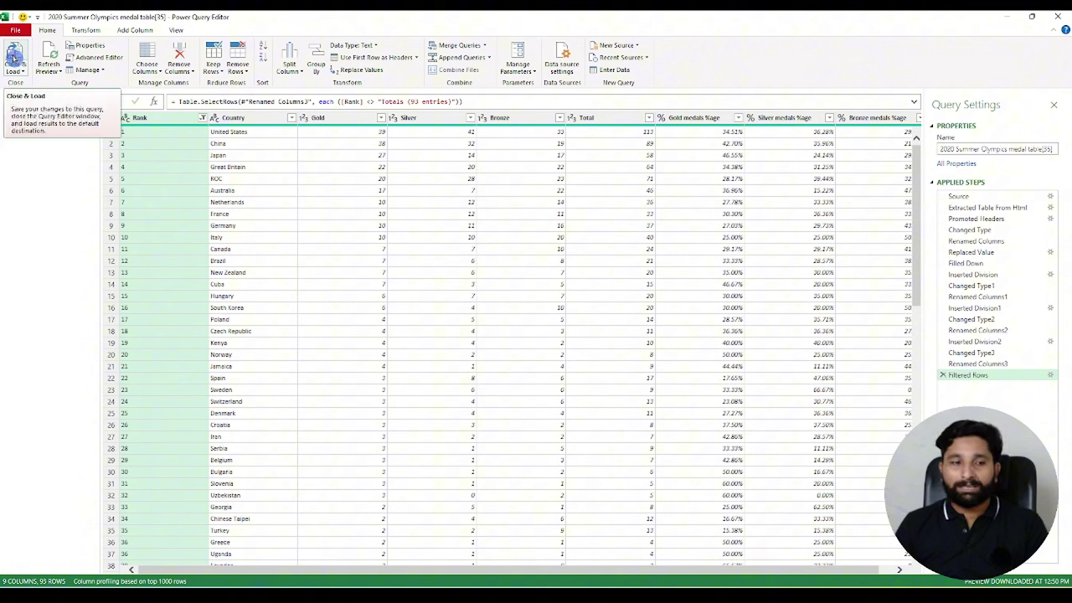
{"action": "left_click", "coordinate": [14, 57]}
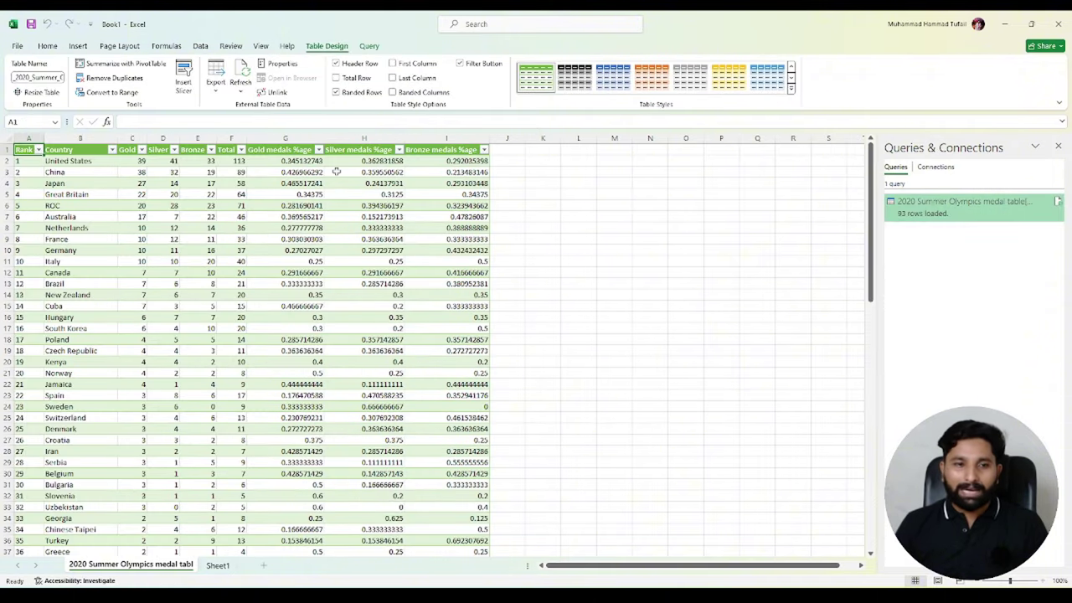
{"action": "scroll", "coordinate": [202, 316], "scroll_direction": "down", "scroll_amount": 7}
{"action": "scroll", "coordinate": [202, 315], "scroll_direction": "down", "scroll_amount": 7}
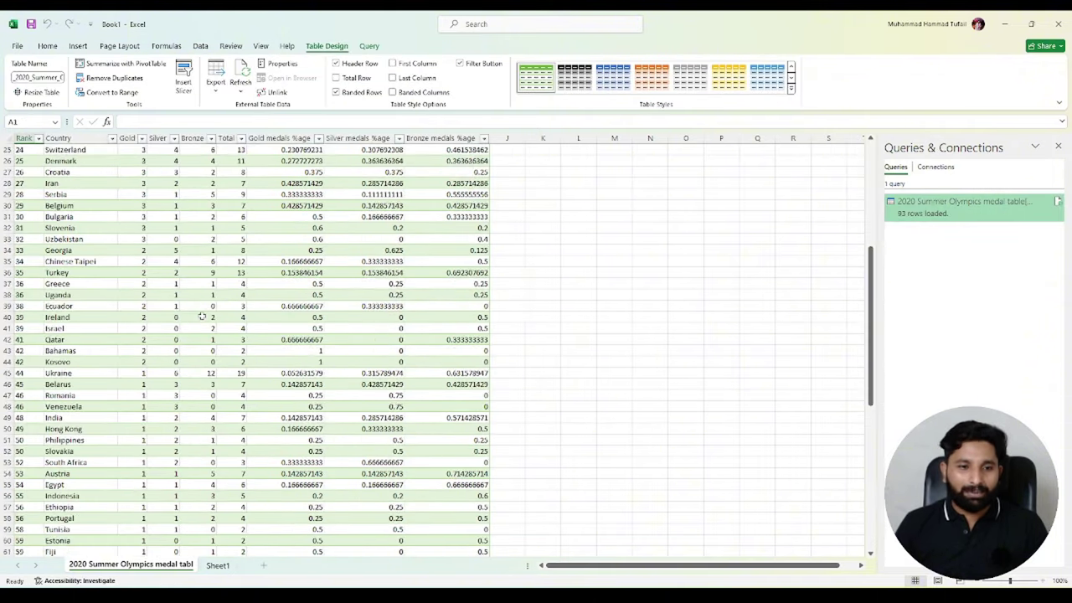
{"action": "scroll", "coordinate": [202, 316], "scroll_direction": "down", "scroll_amount": 6}
{"action": "scroll", "coordinate": [202, 315], "scroll_direction": "down", "scroll_amount": 4}
{"action": "scroll", "coordinate": [202, 315], "scroll_direction": "up", "scroll_amount": 10}
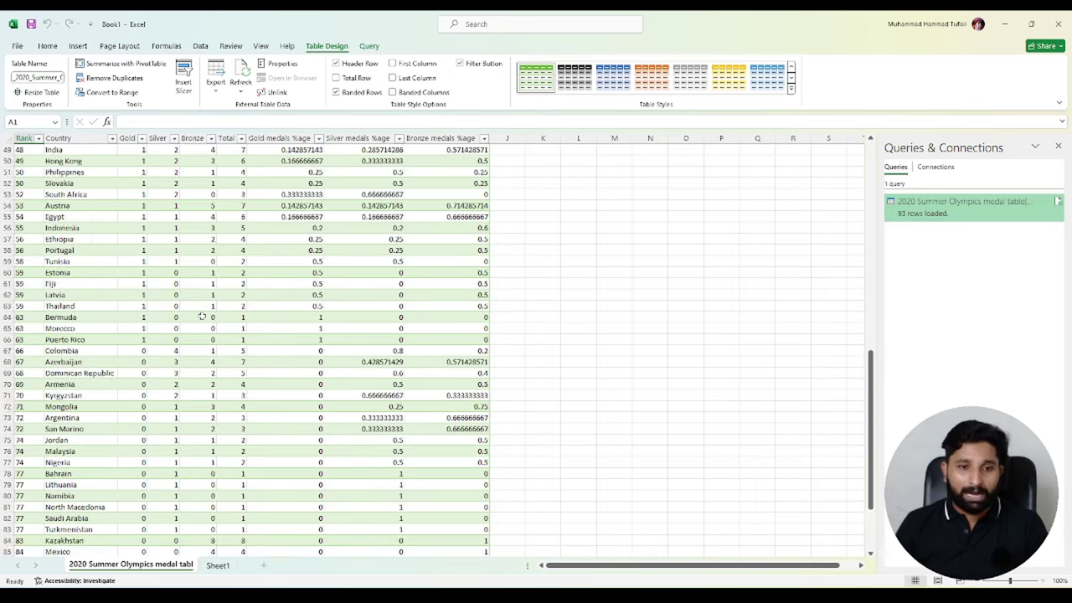
{"action": "scroll", "coordinate": [202, 316], "scroll_direction": "up", "scroll_amount": 8}
{"action": "scroll", "coordinate": [202, 316], "scroll_direction": "up", "scroll_amount": 6}
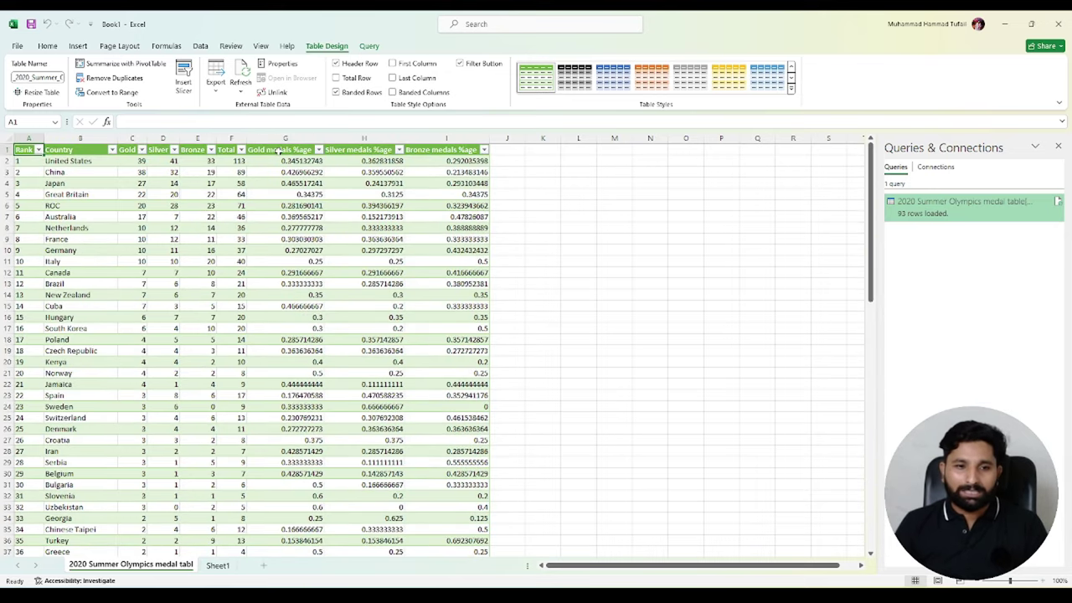
{"action": "left_click", "coordinate": [283, 139]}
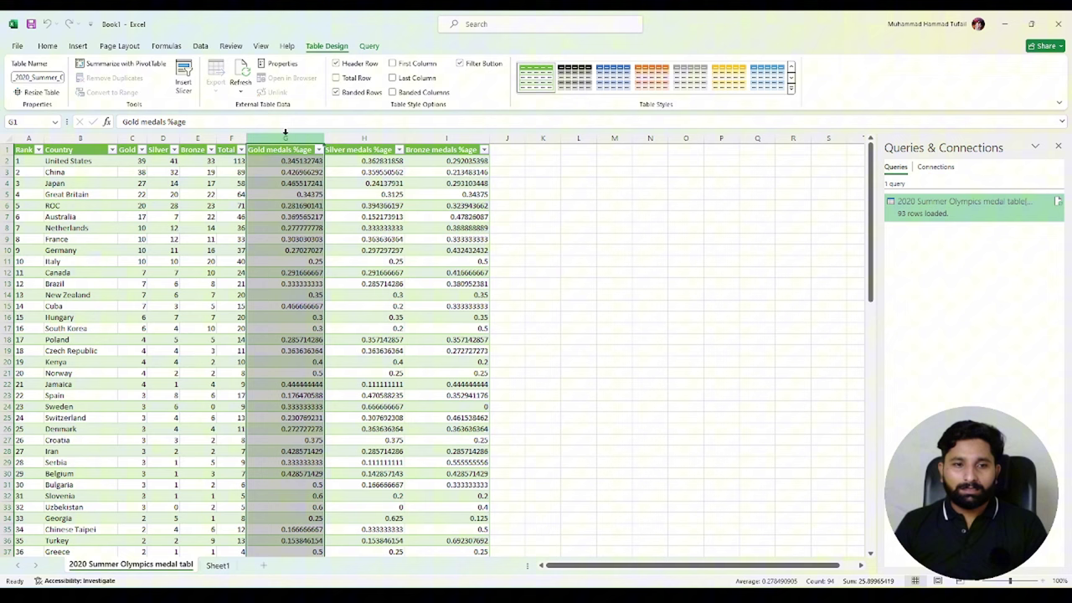
{"action": "left_click", "coordinate": [367, 138]}
{"action": "left_click", "coordinate": [447, 138]}
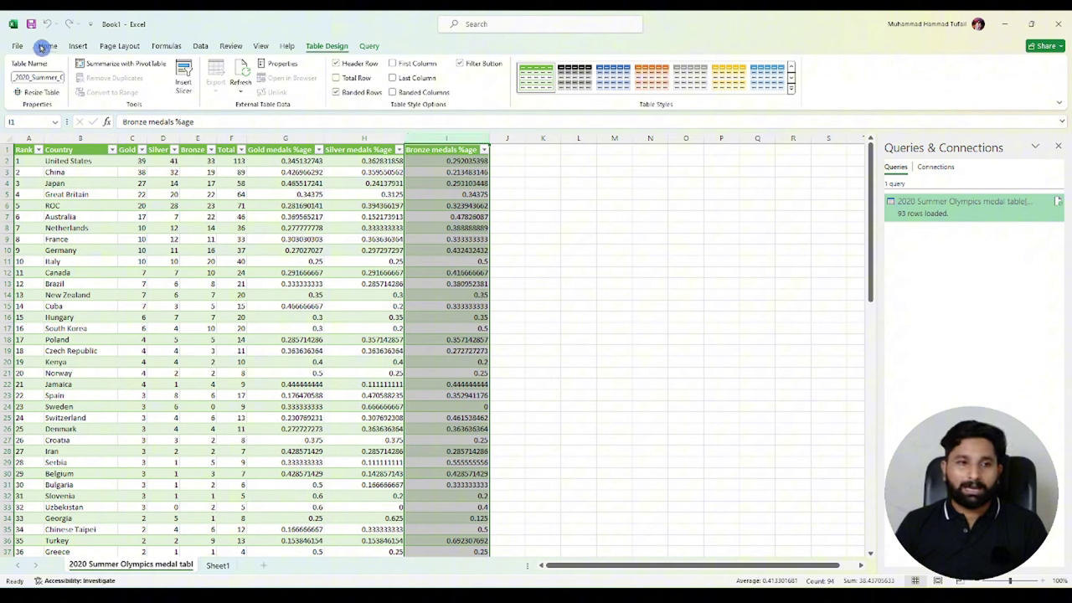
Apply Percent Style to columns G–I so the medal shares read like 35%, 36%, 29%
{"action": "left_click", "coordinate": [46, 45]}
{"action": "left_click", "coordinate": [285, 138]}
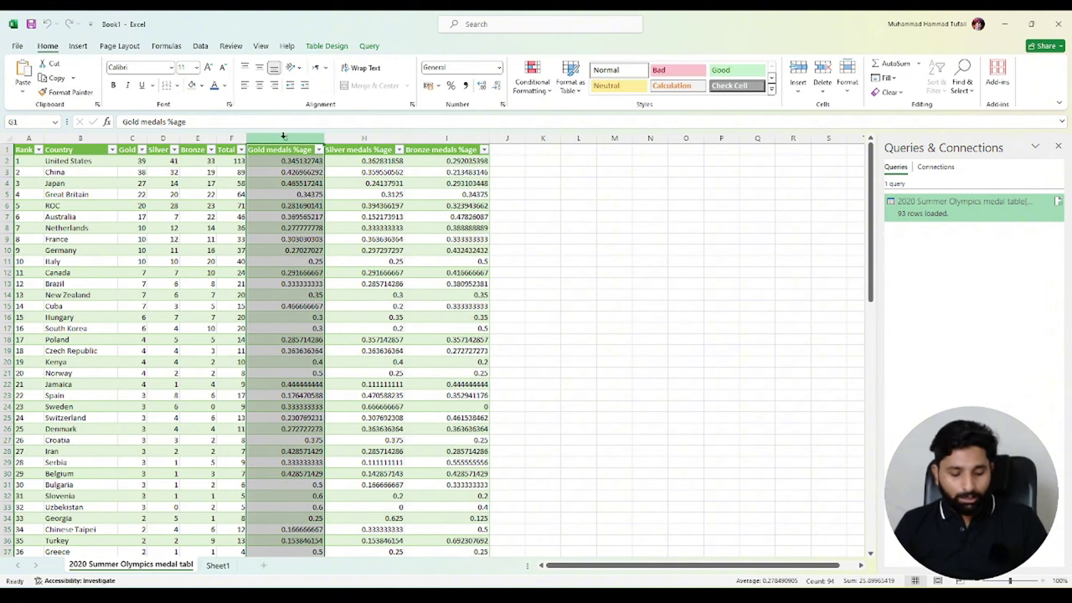
{"action": "left_click", "coordinate": [473, 144], "text": "shift"}
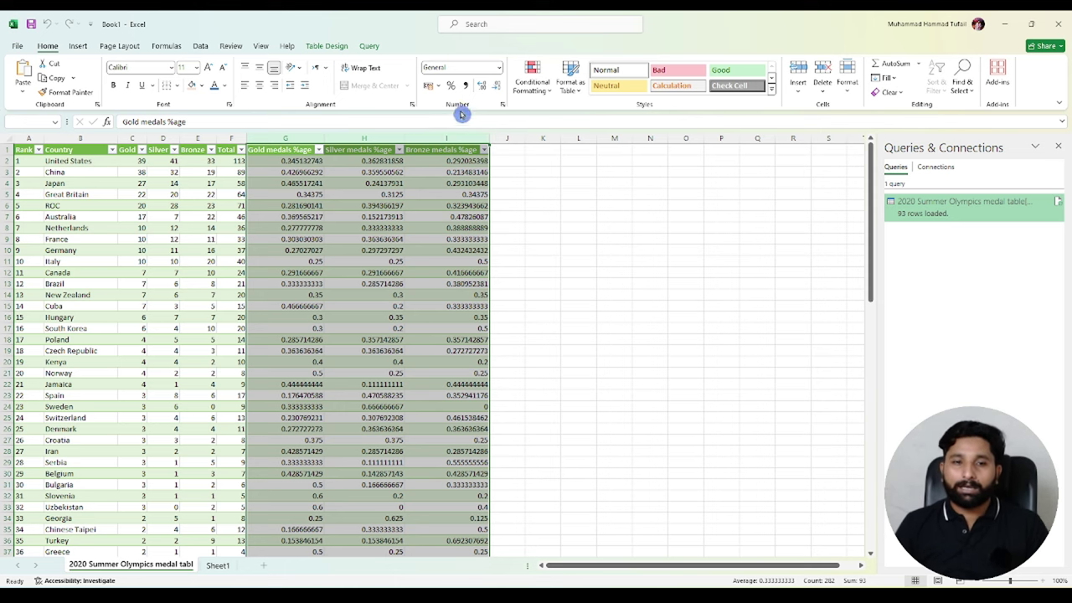
{"action": "left_click", "coordinate": [449, 87]}
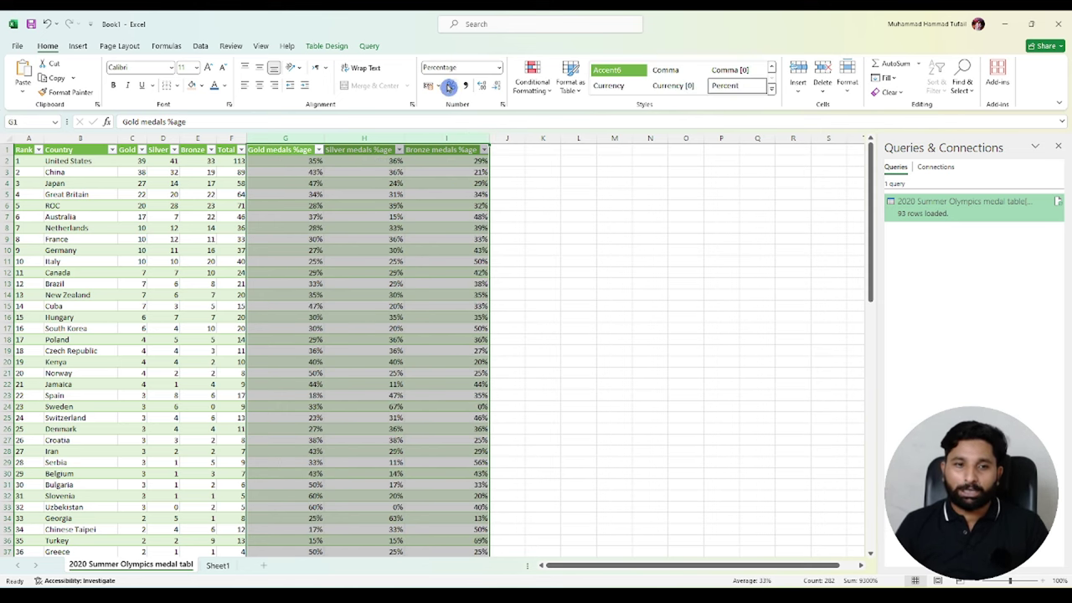
{"action": "left_click", "coordinate": [543, 328]}
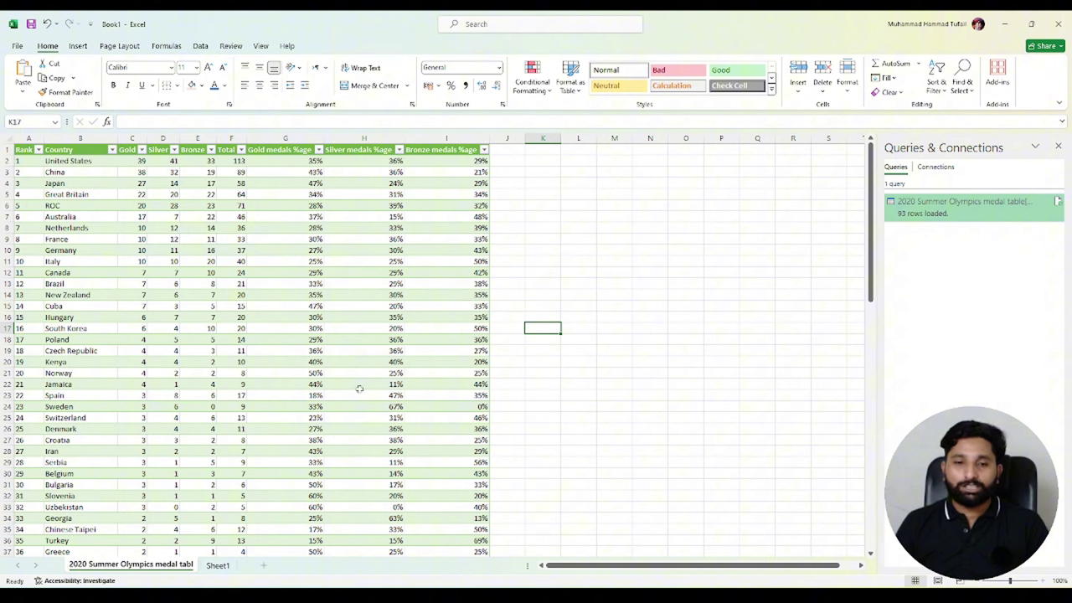
Select a cell in the 2020 Summer Olympics medal table and refresh its query
{"action": "left_click", "coordinate": [594, 271]}
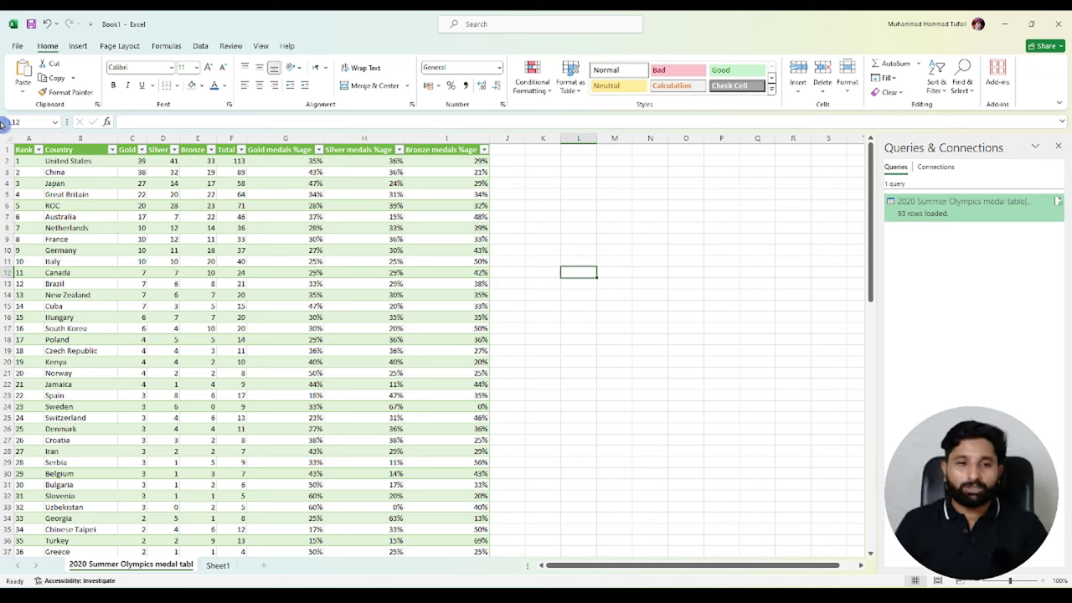
{"action": "left_click", "coordinate": [174, 216]}
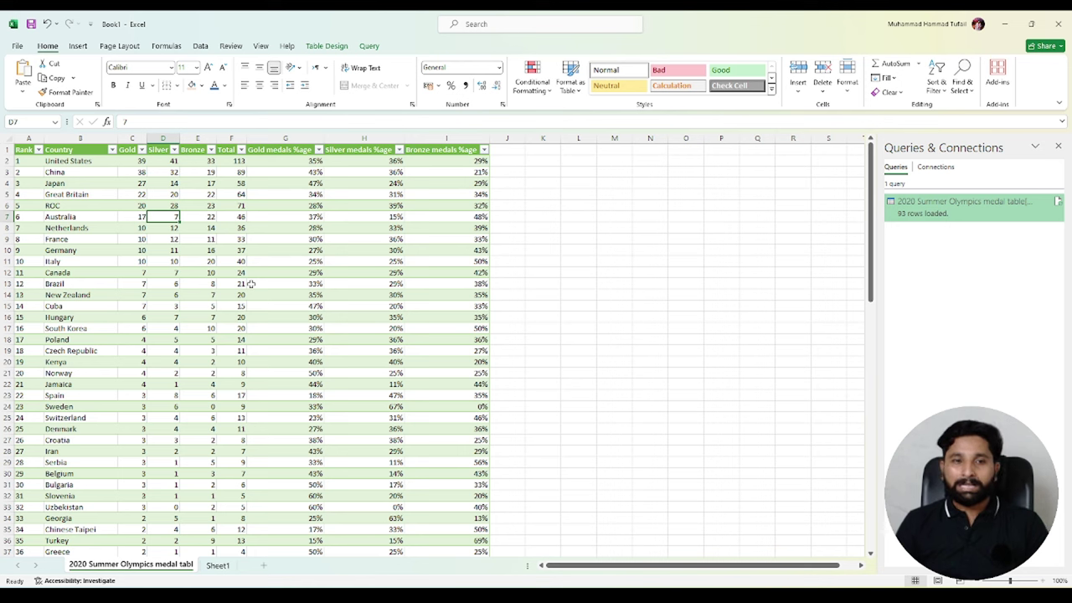
{"action": "left_click", "coordinate": [366, 46]}
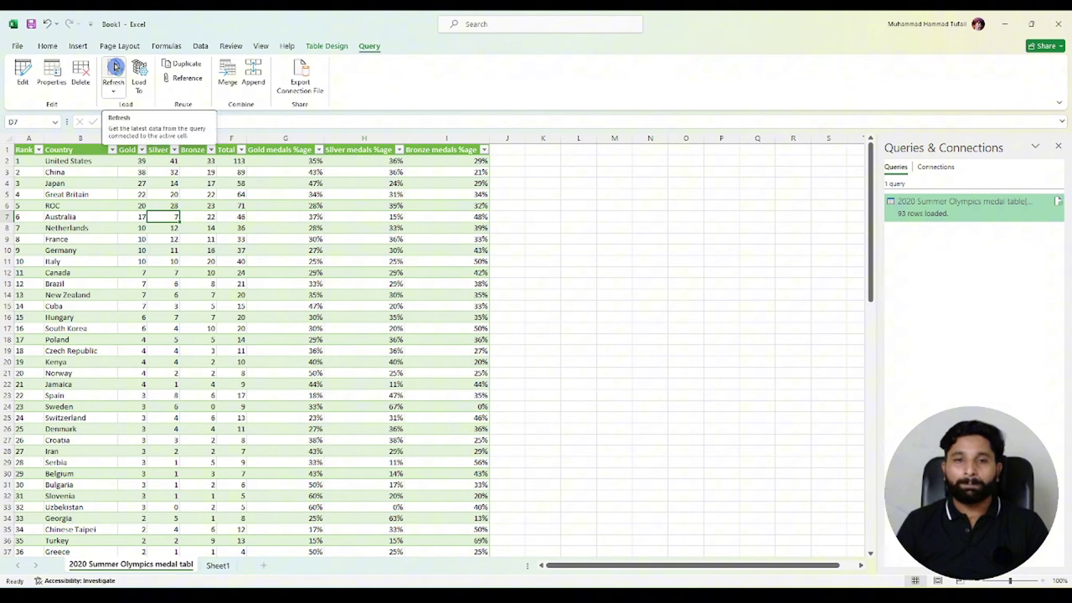
{"action": "left_click", "coordinate": [114, 67]}
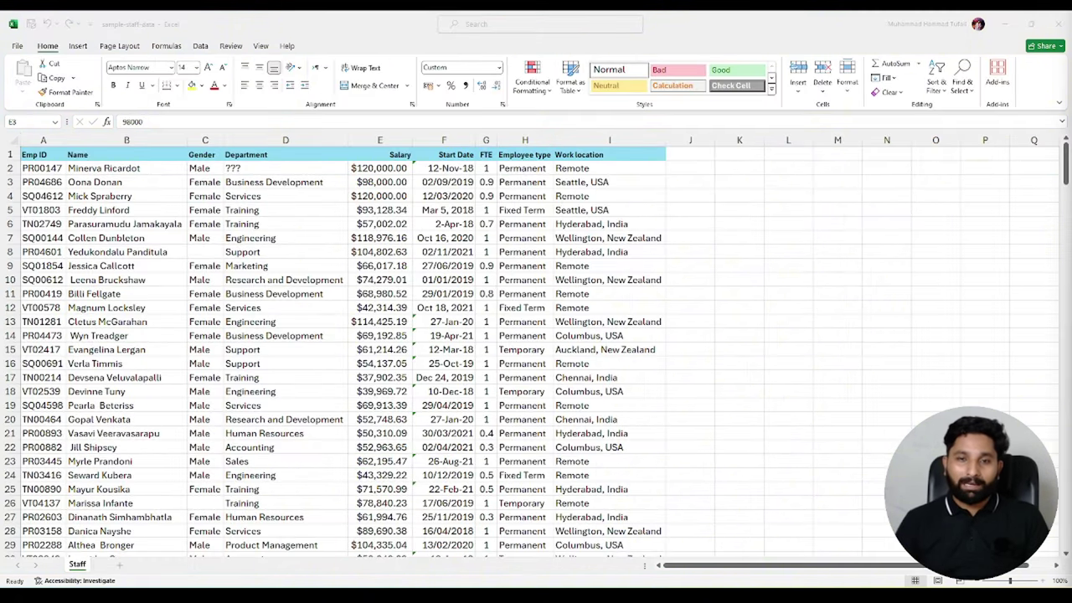
Scroll through the raw Staff sheet to review employee records past row 50
{"action": "scroll", "coordinate": [389, 391], "scroll_direction": "down", "scroll_amount": 4}
{"action": "scroll", "coordinate": [390, 391], "scroll_direction": "up", "scroll_amount": 2}
{"action": "scroll", "coordinate": [389, 392], "scroll_direction": "down", "scroll_amount": 3}
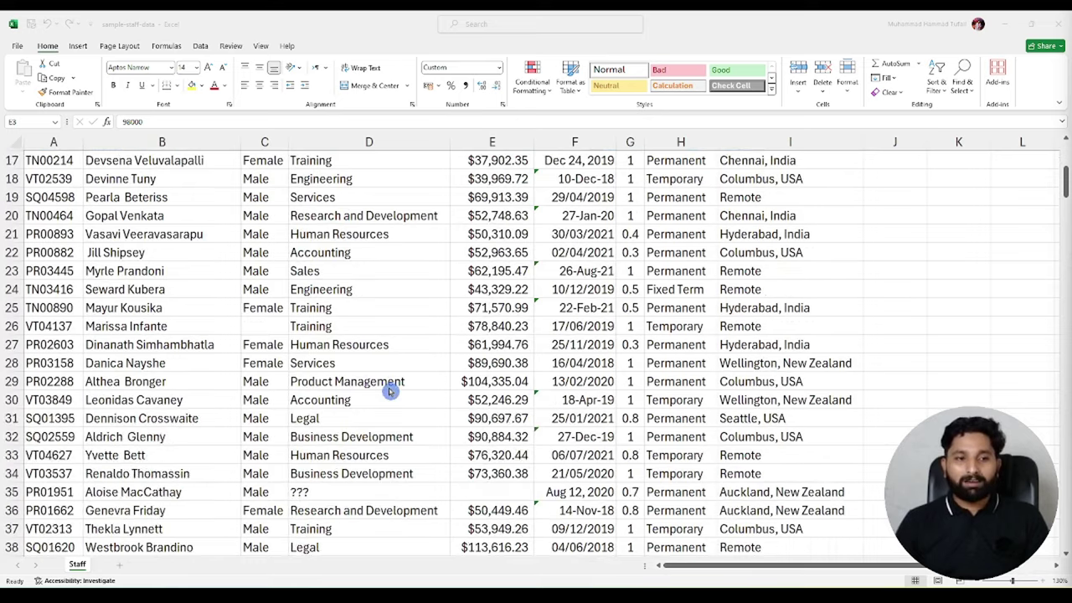
{"action": "scroll", "coordinate": [390, 391], "scroll_direction": "down", "scroll_amount": 4}
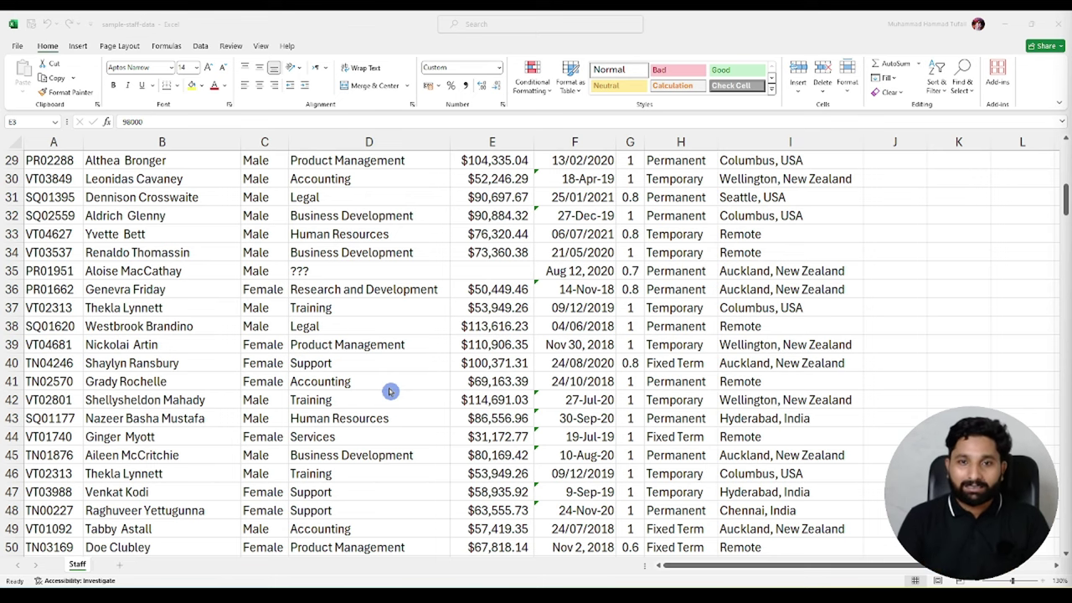
Back in the power query workbook, import sample-staff-data.xlsx from Downloads using Get Data > From Excel Workbook
{"action": "key", "text": "super+d"}
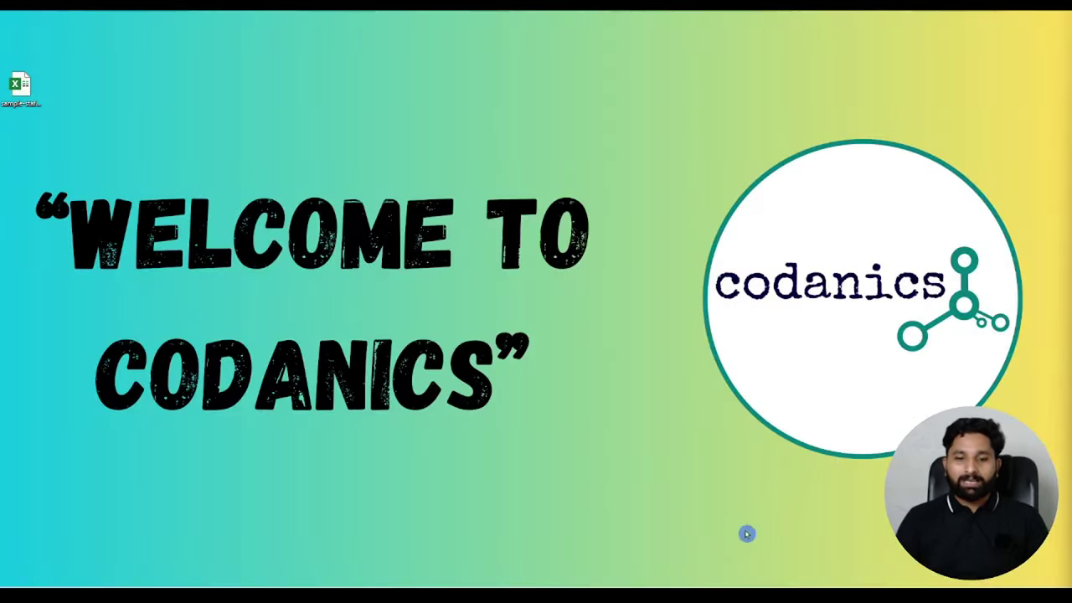
{"action": "left_click", "coordinate": [678, 554]}
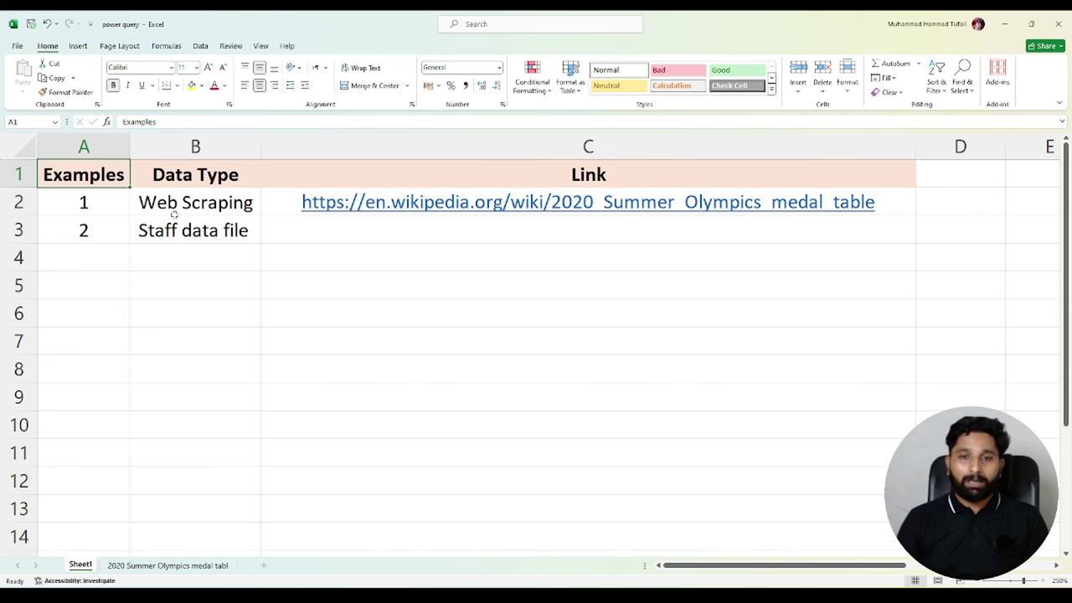
{"action": "left_click", "coordinate": [199, 47]}
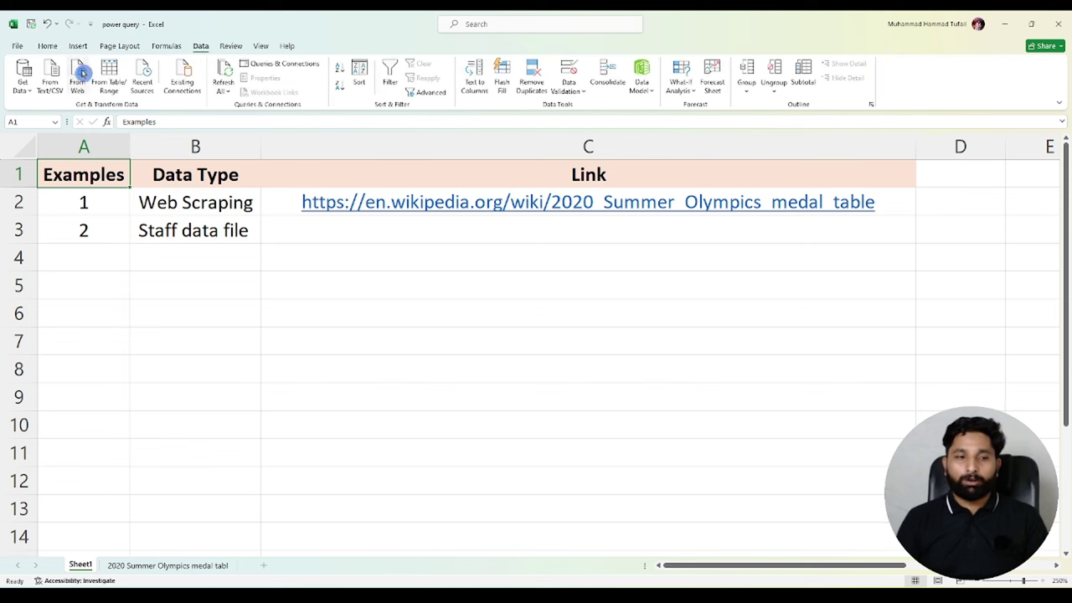
{"action": "left_click", "coordinate": [23, 87]}
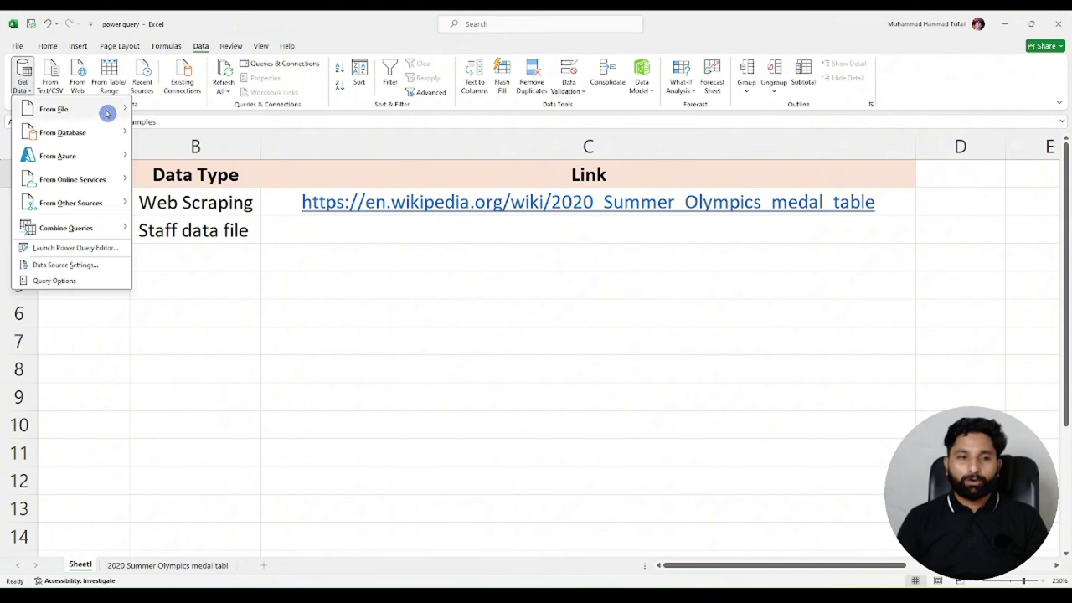
{"action": "mouse_move", "coordinate": [53, 109]}
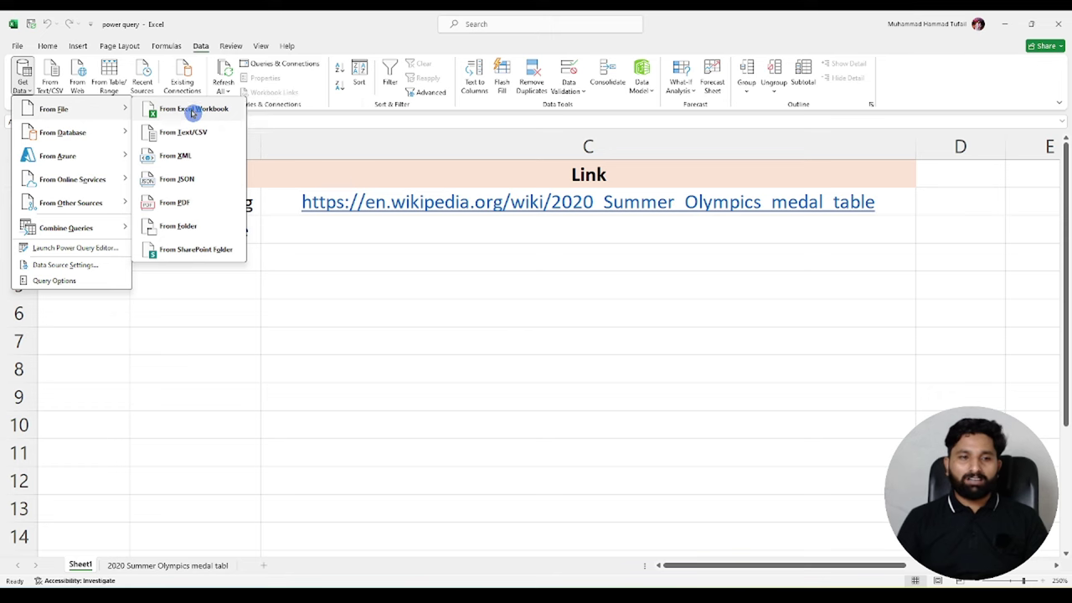
{"action": "left_click", "coordinate": [200, 110]}
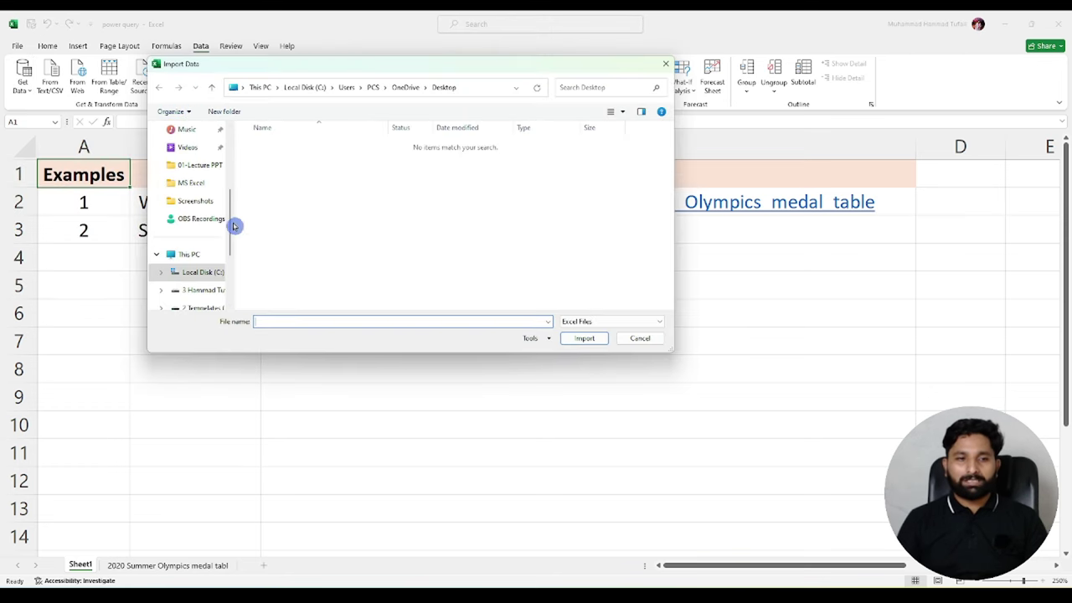
{"action": "scroll", "coordinate": [214, 201], "scroll_direction": "down", "scroll_amount": 2}
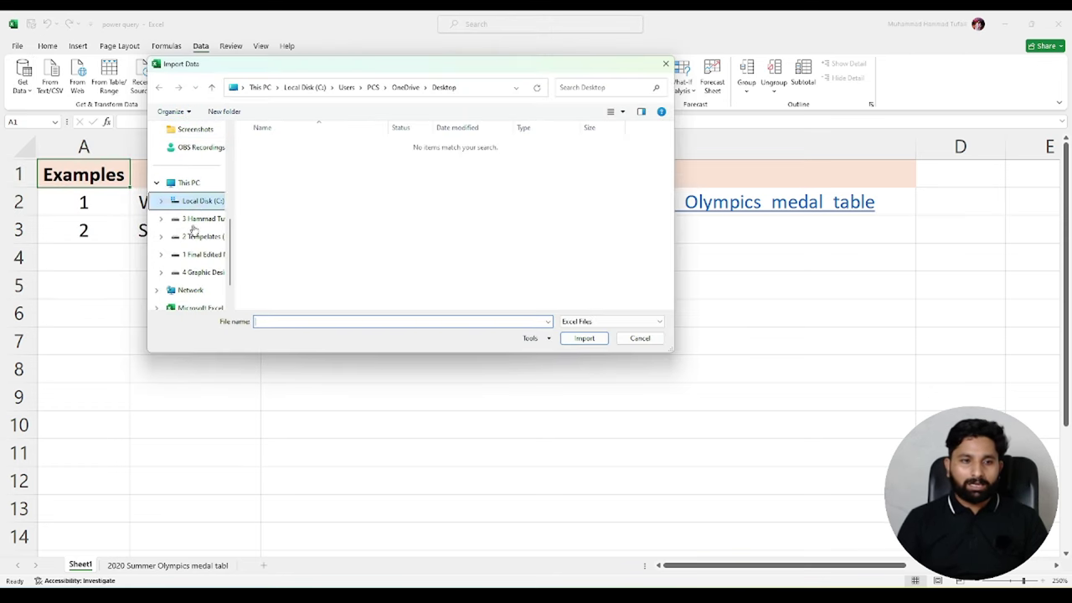
{"action": "scroll", "coordinate": [197, 184], "scroll_direction": "up", "scroll_amount": 6}
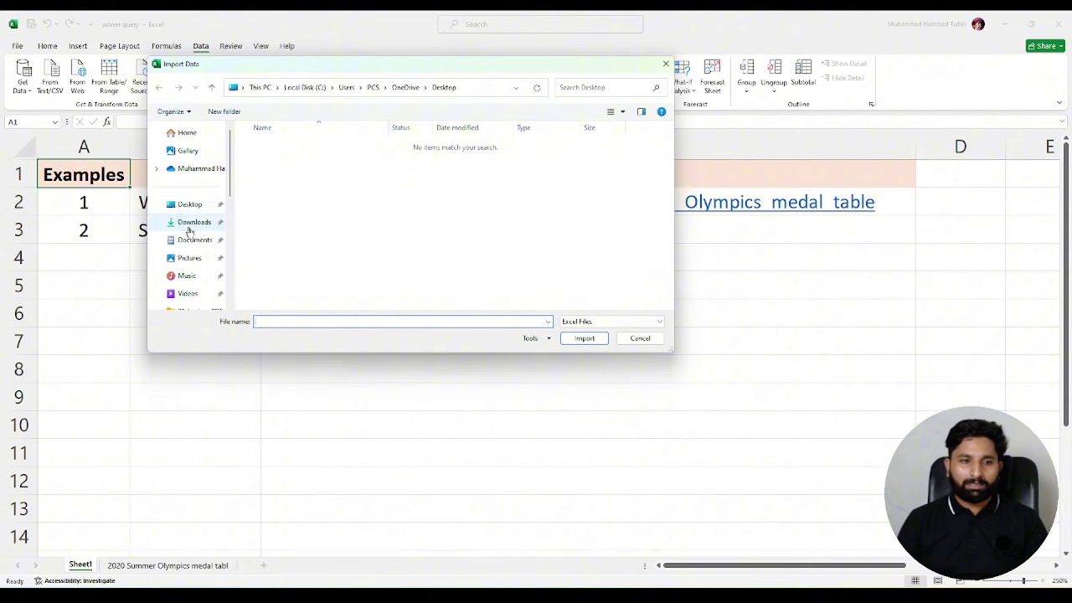
{"action": "left_click", "coordinate": [191, 222]}
{"action": "left_click", "coordinate": [276, 164]}
{"action": "left_click", "coordinate": [588, 339]}
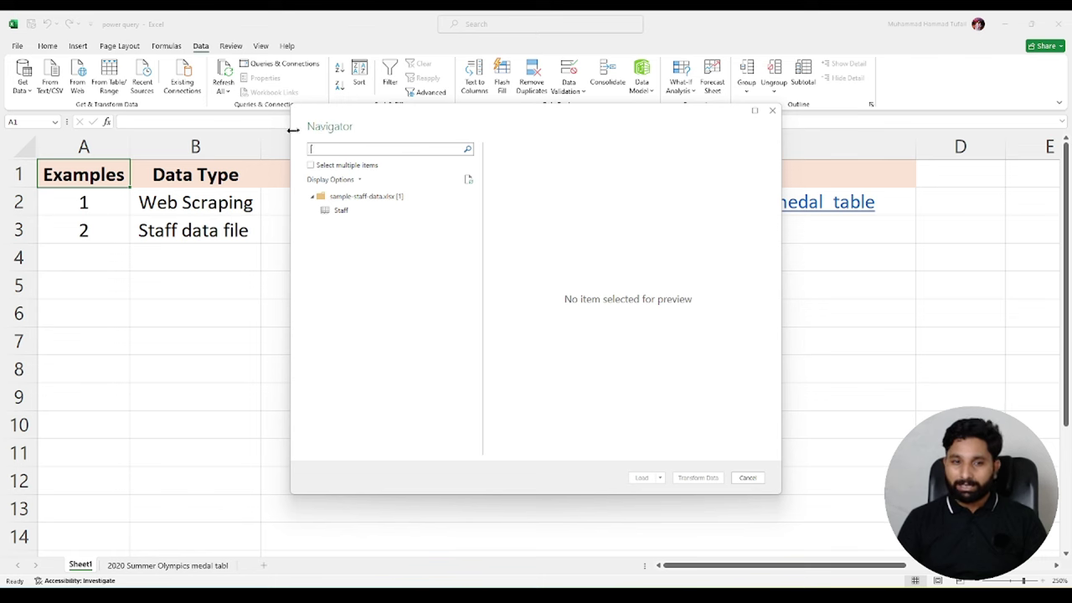
Preview the Staff sheet in Navigator and load it into Power Query Editor with Transform Data
{"action": "left_click", "coordinate": [341, 211]}
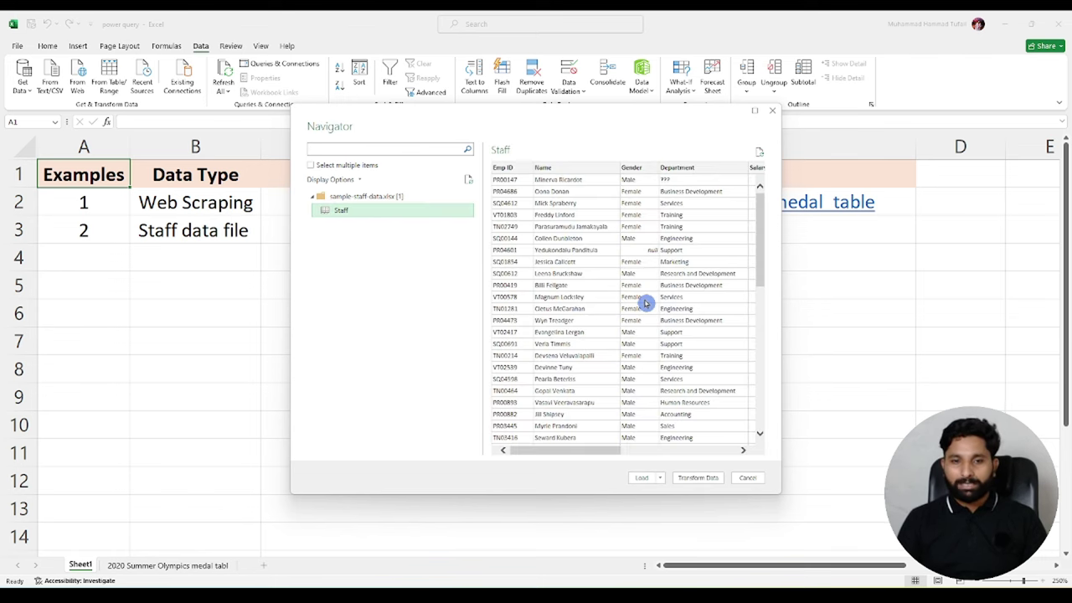
{"action": "scroll", "coordinate": [621, 261], "scroll_direction": "down", "scroll_amount": 5}
{"action": "scroll", "coordinate": [621, 261], "scroll_direction": "down", "scroll_amount": 5}
{"action": "scroll", "coordinate": [620, 260], "scroll_direction": "down", "scroll_amount": 5}
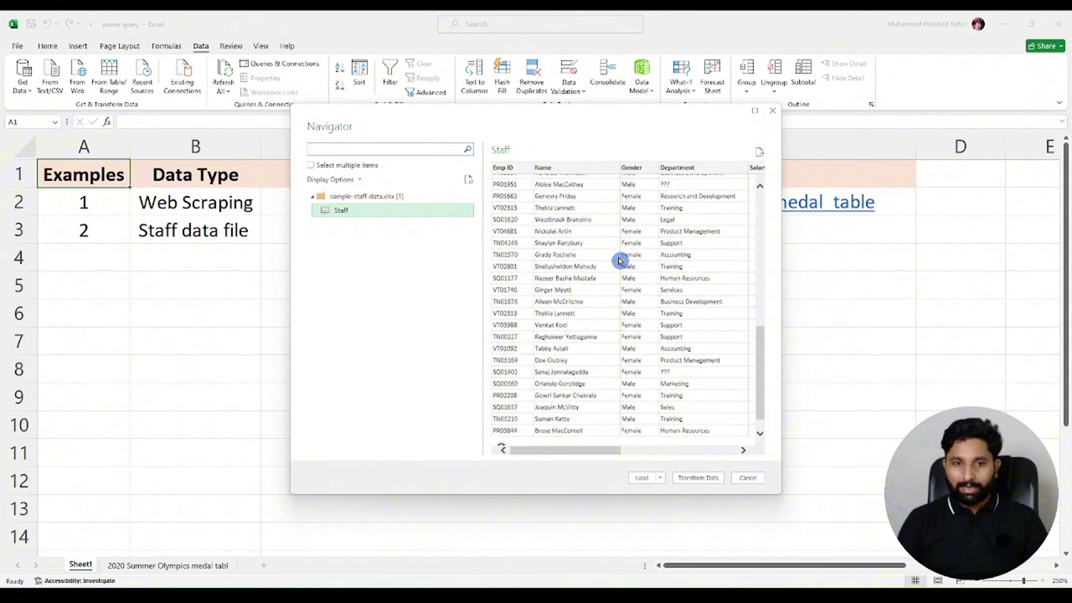
{"action": "scroll", "coordinate": [620, 261], "scroll_direction": "up", "scroll_amount": 10}
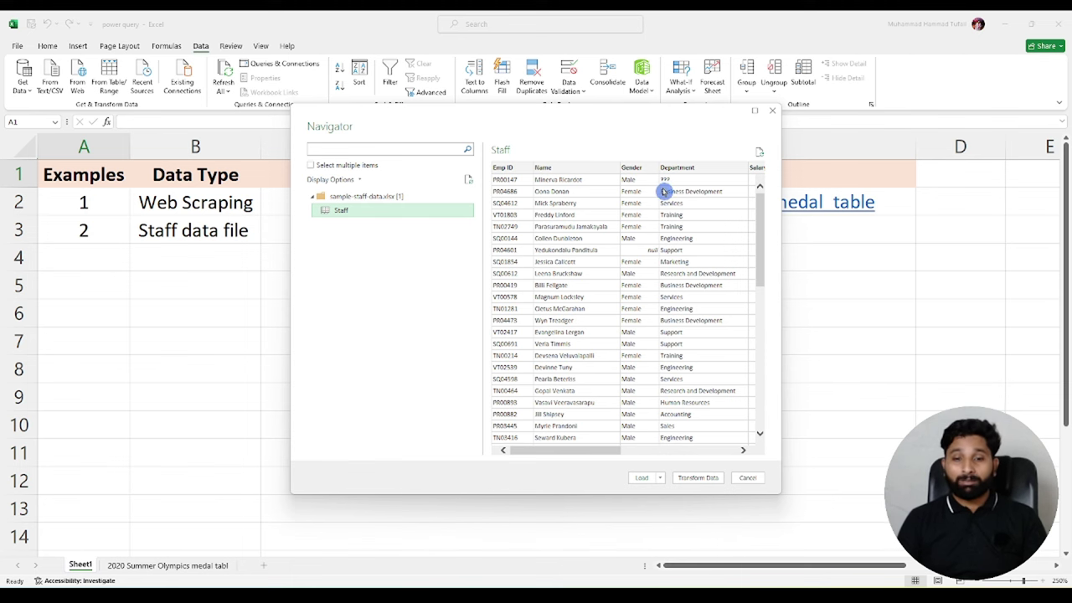
{"action": "scroll", "coordinate": [700, 351], "scroll_direction": "down", "scroll_amount": 2}
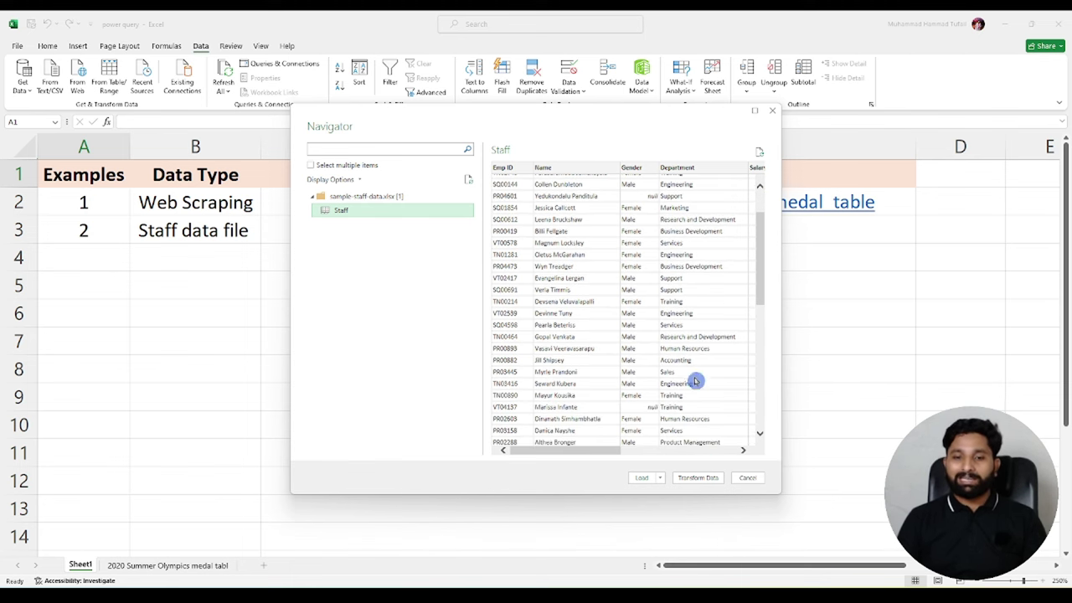
{"action": "left_click", "coordinate": [712, 475]}
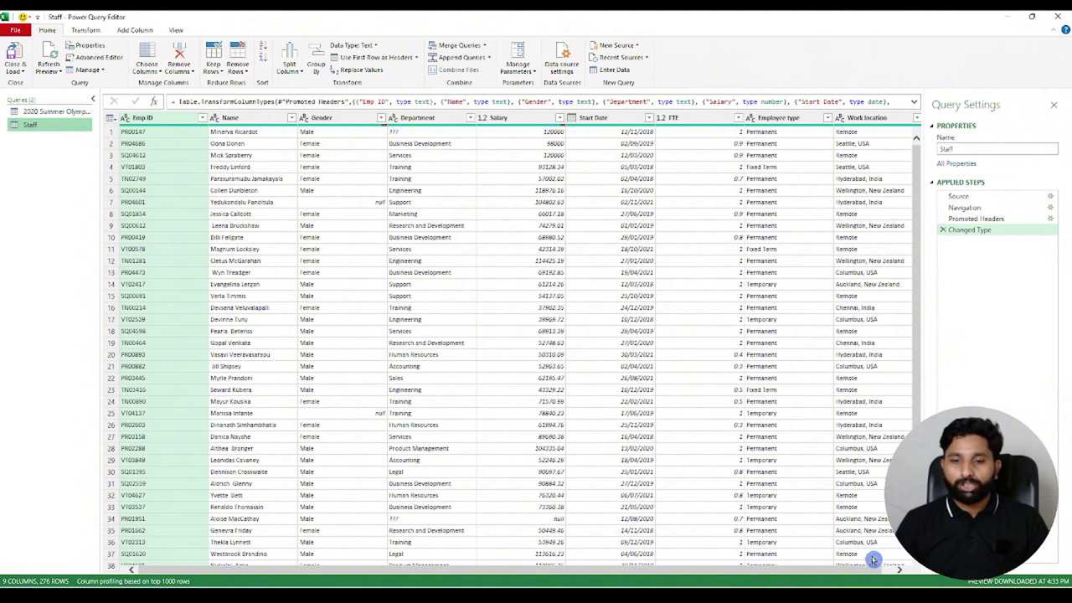
{"action": "scroll", "coordinate": [873, 560], "scroll_direction": "right", "scroll_amount": 1}
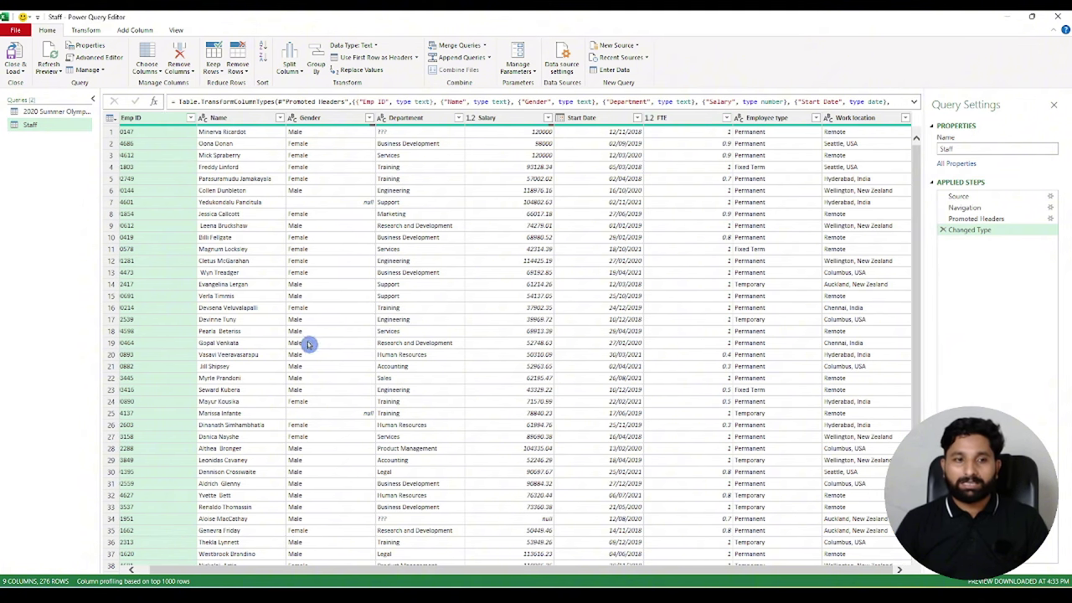
{"action": "scroll", "coordinate": [538, 576], "scroll_direction": "left", "scroll_amount": 1}
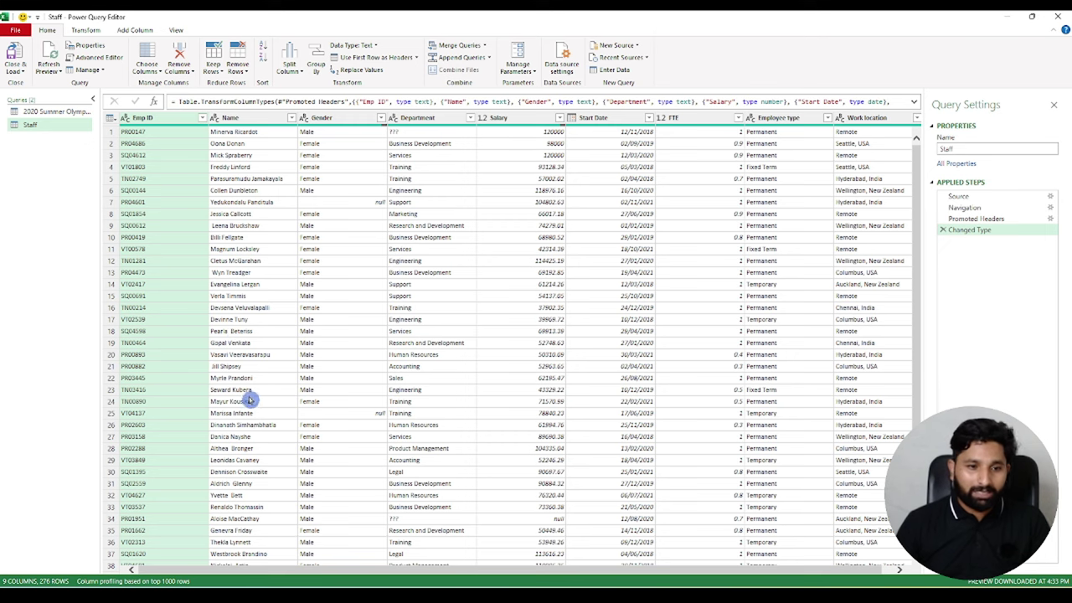
{"action": "scroll", "coordinate": [258, 448], "scroll_direction": "down", "scroll_amount": 4}
{"action": "scroll", "coordinate": [258, 453], "scroll_direction": "down", "scroll_amount": 4}
{"action": "scroll", "coordinate": [252, 448], "scroll_direction": "down", "scroll_amount": 4}
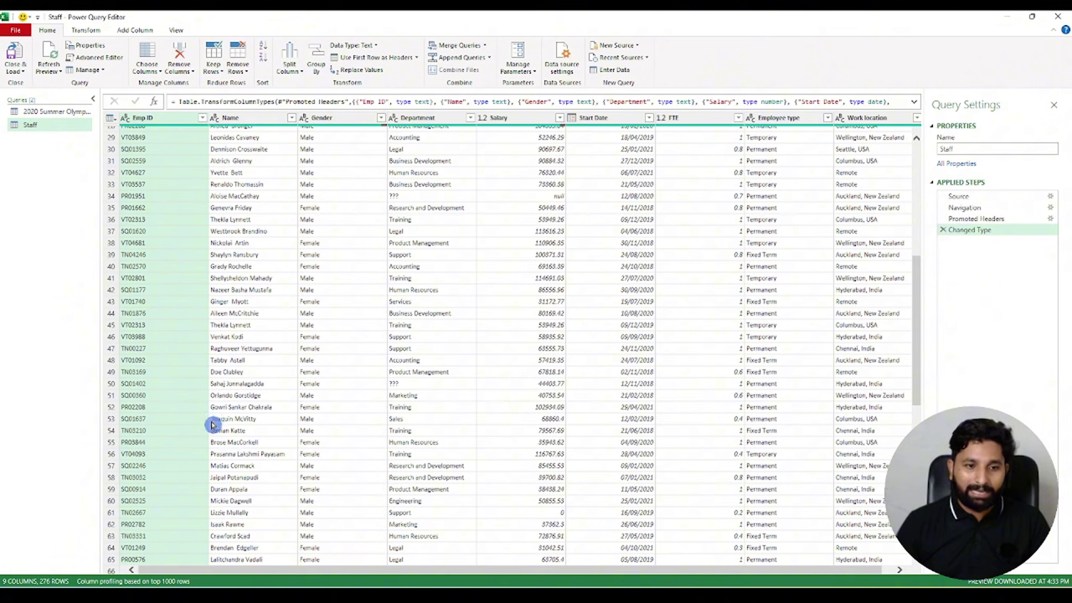
{"action": "scroll", "coordinate": [257, 402], "scroll_direction": "up", "scroll_amount": 10}
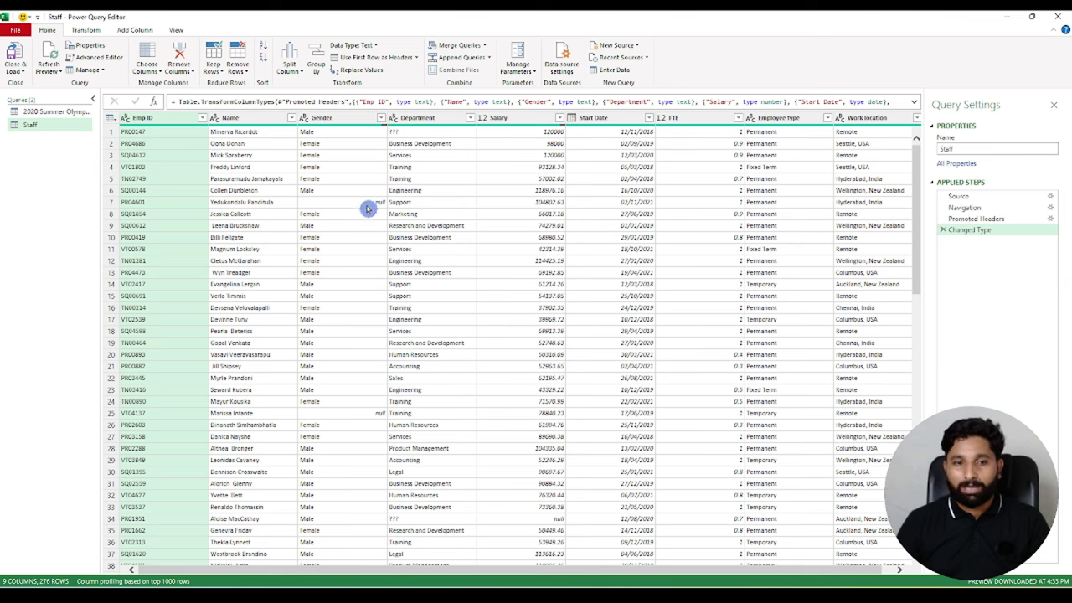
{"action": "scroll", "coordinate": [394, 370], "scroll_direction": "down", "scroll_amount": 3}
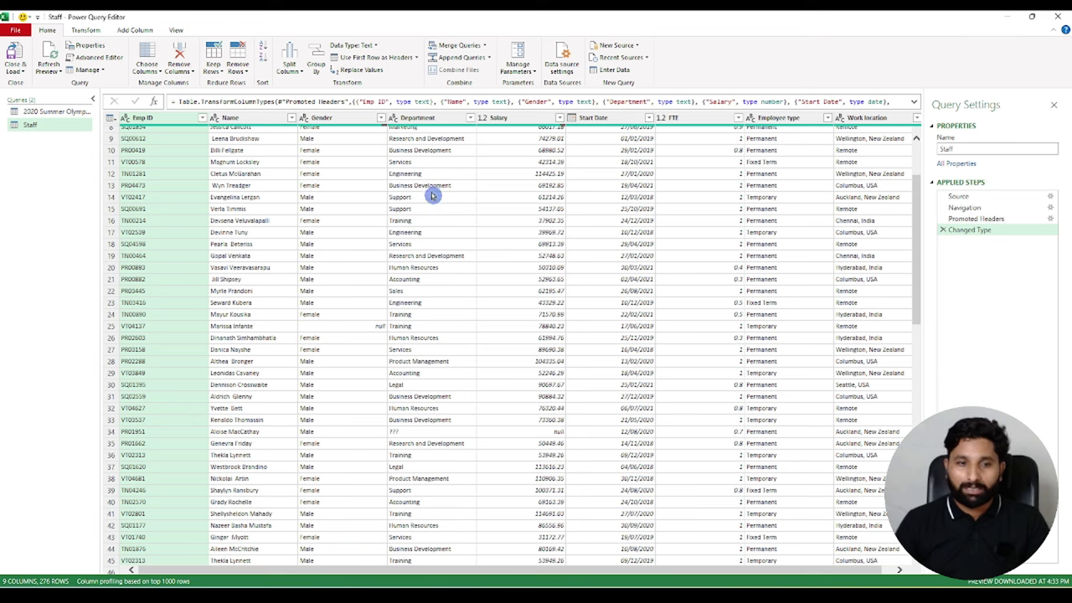
{"action": "scroll", "coordinate": [432, 201], "scroll_direction": "up", "scroll_amount": 3}
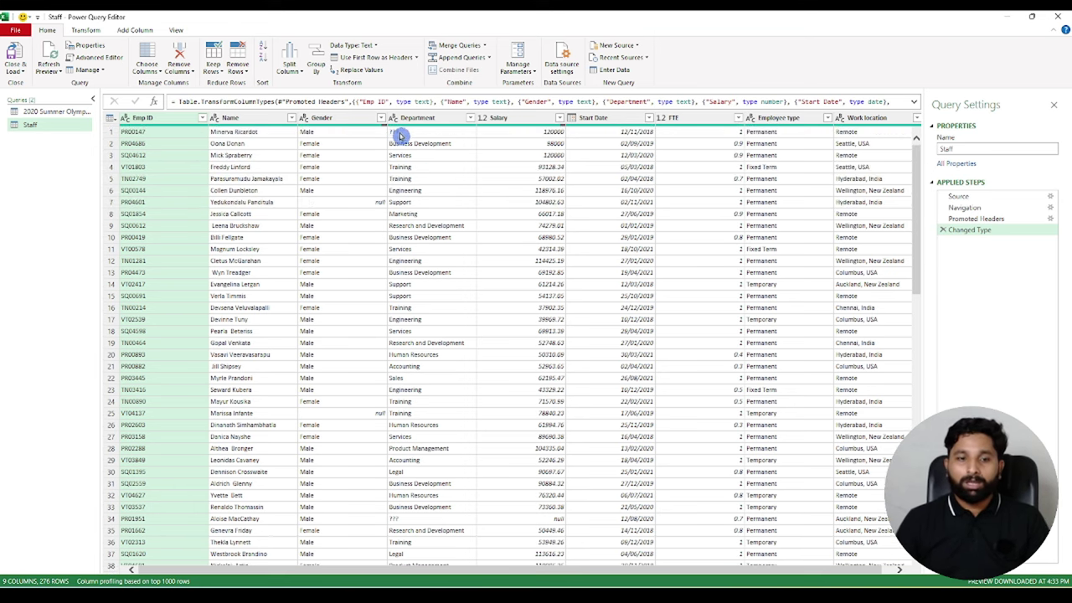
{"action": "scroll", "coordinate": [449, 465], "scroll_direction": "down", "scroll_amount": 3}
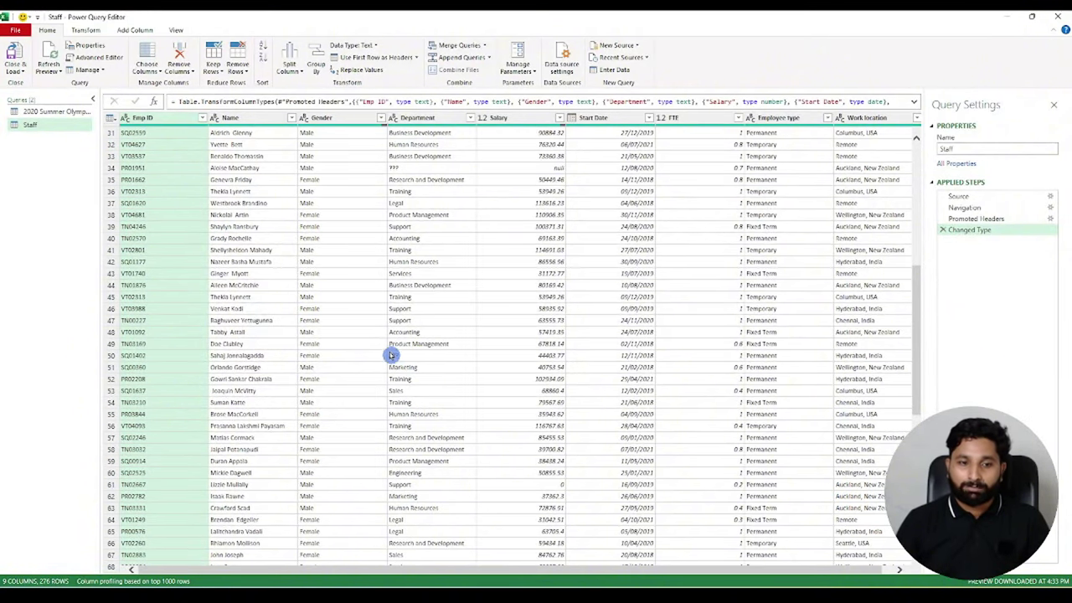
{"action": "scroll", "coordinate": [420, 389], "scroll_direction": "up", "scroll_amount": 10}
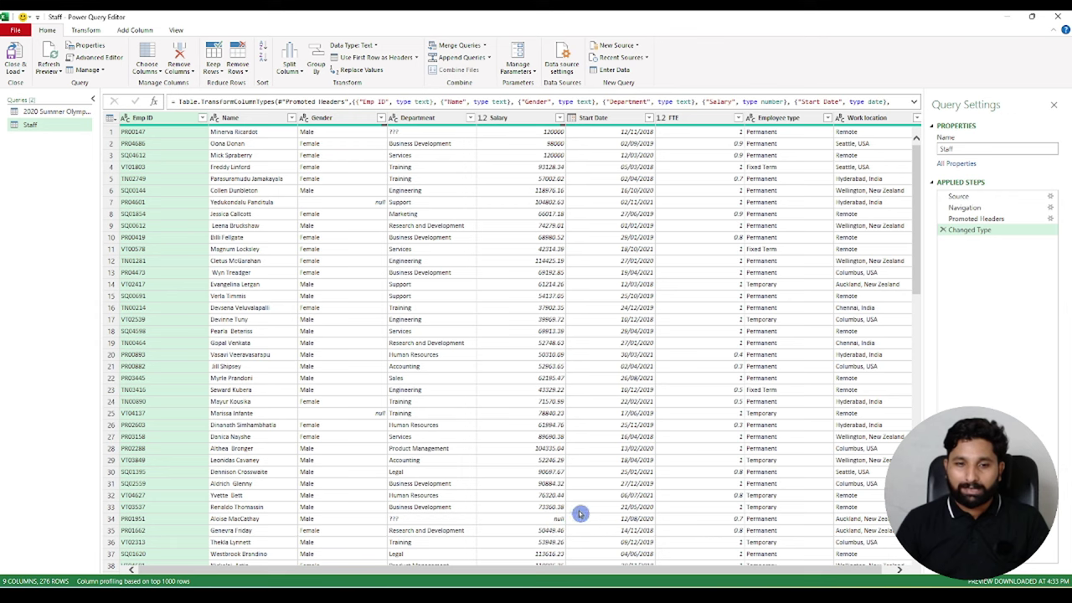
{"action": "scroll", "coordinate": [517, 356], "scroll_direction": "down", "scroll_amount": 10}
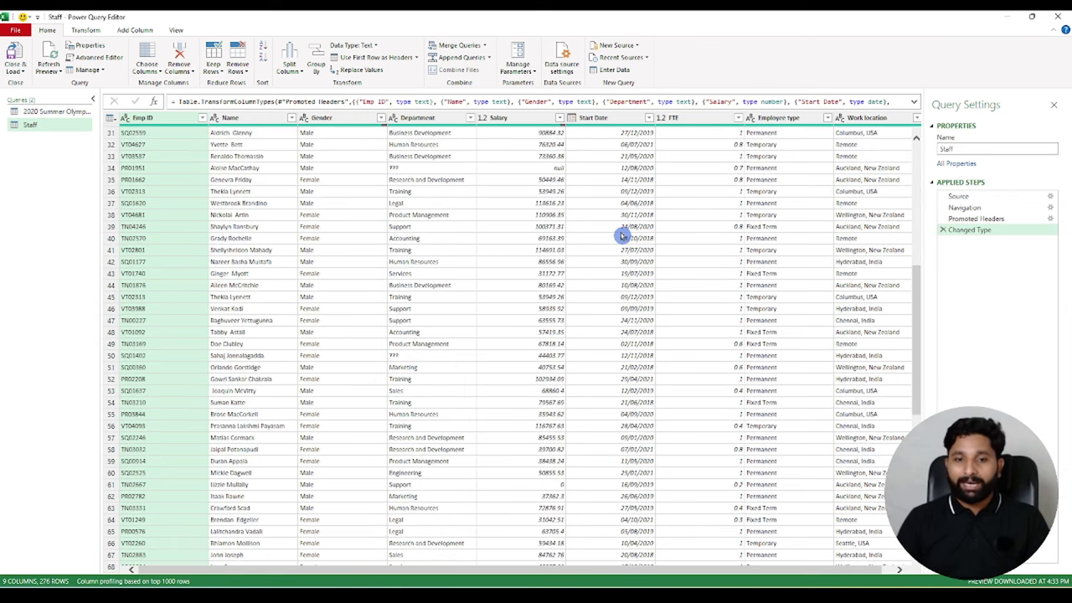
{"action": "scroll", "coordinate": [623, 236], "scroll_direction": "down", "scroll_amount": 5}
{"action": "scroll", "coordinate": [623, 235], "scroll_direction": "down", "scroll_amount": 3}
{"action": "scroll", "coordinate": [623, 235], "scroll_direction": "down", "scroll_amount": 3}
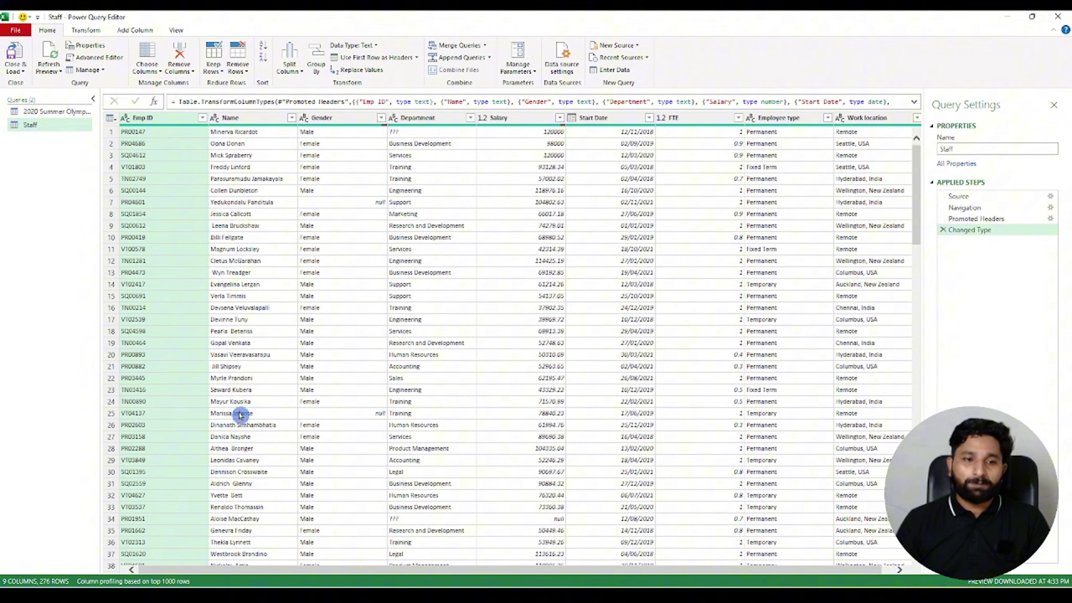
{"action": "left_click", "coordinate": [250, 122]}
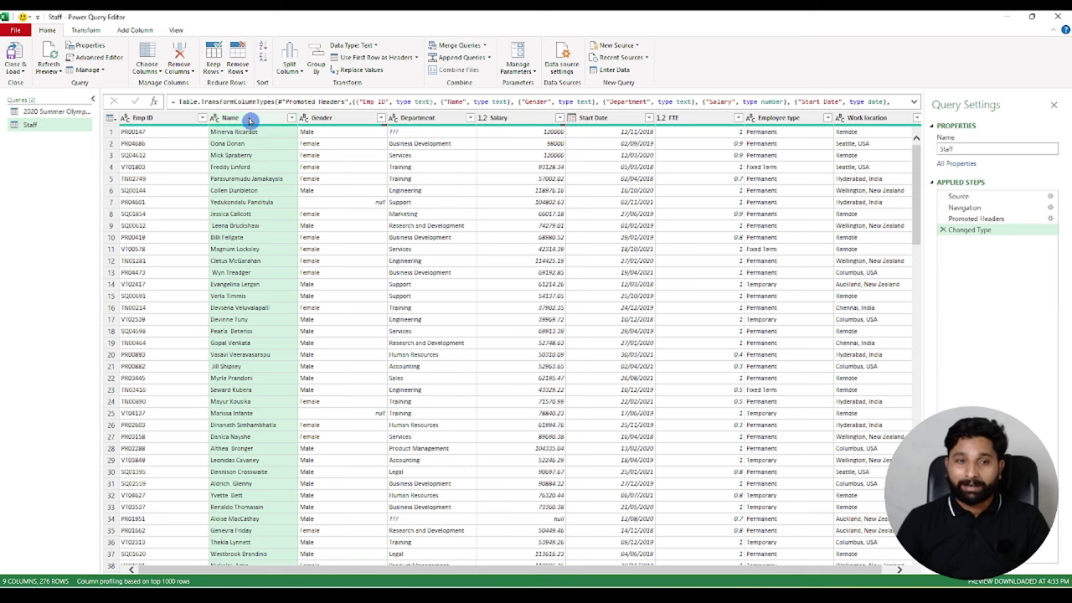
Apply Transform > Trim to the Name column to remove leading and trailing spaces
{"action": "right_click", "coordinate": [251, 121]}
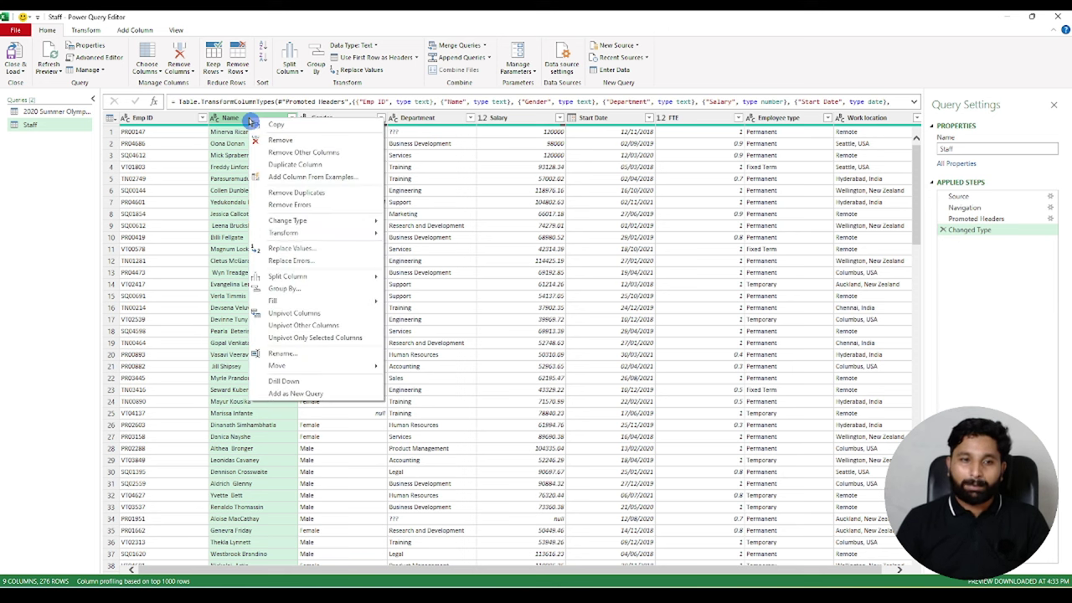
{"action": "mouse_move", "coordinate": [285, 233]}
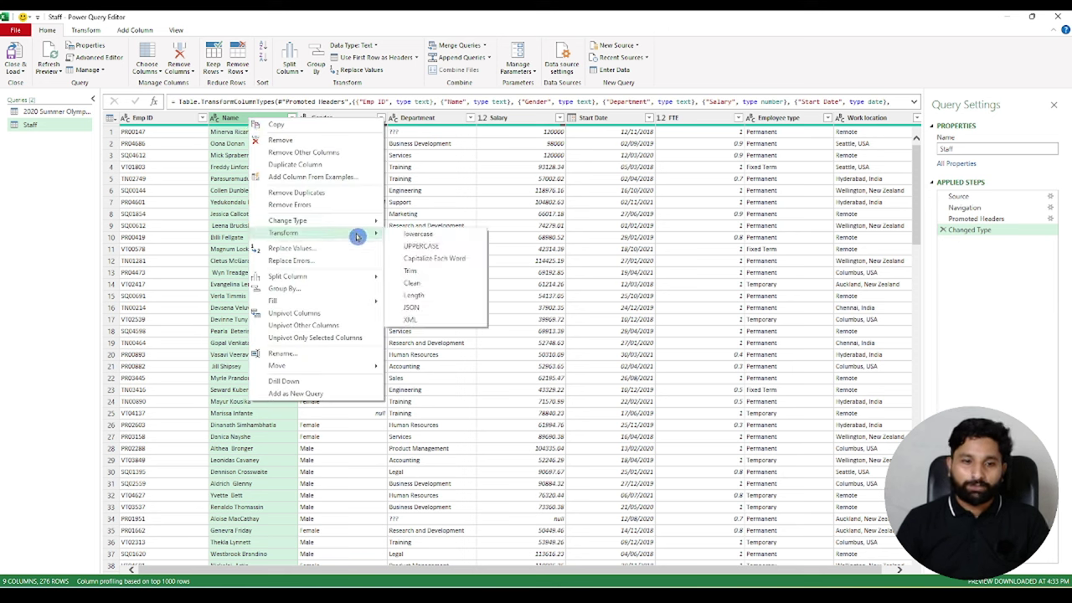
{"action": "left_click", "coordinate": [437, 271]}
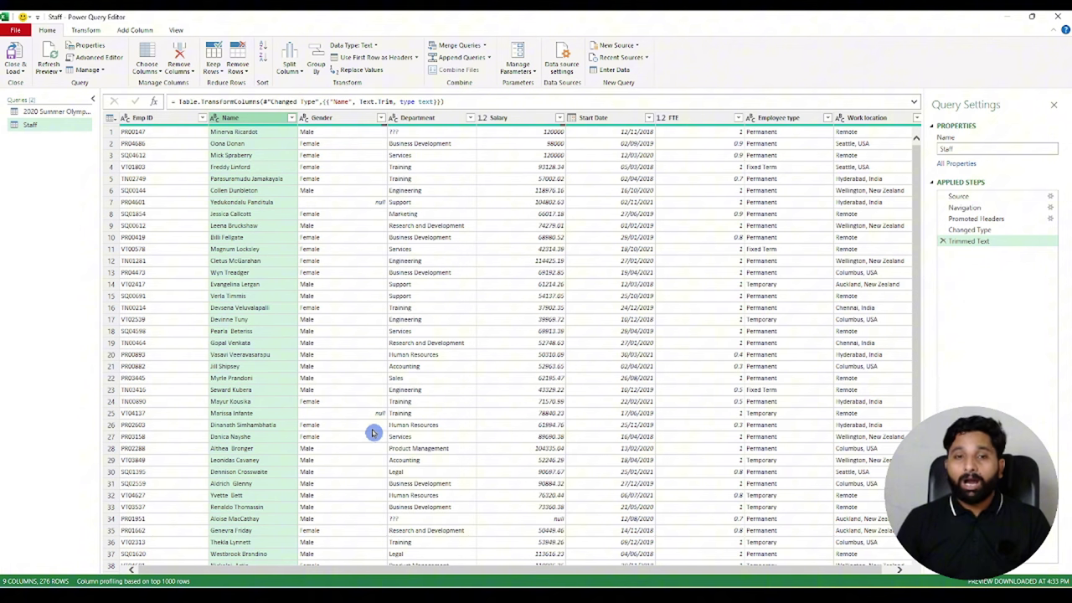
{"action": "left_click", "coordinate": [335, 121]}
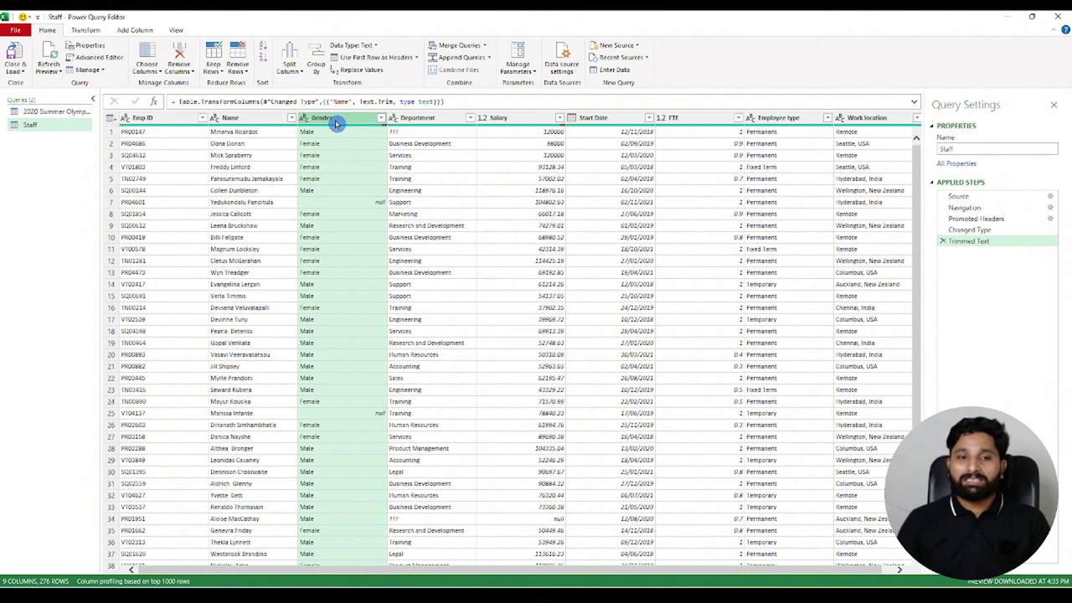
Replace null with 'Not Mention' in the Gender column
{"action": "right_click", "coordinate": [335, 123]}
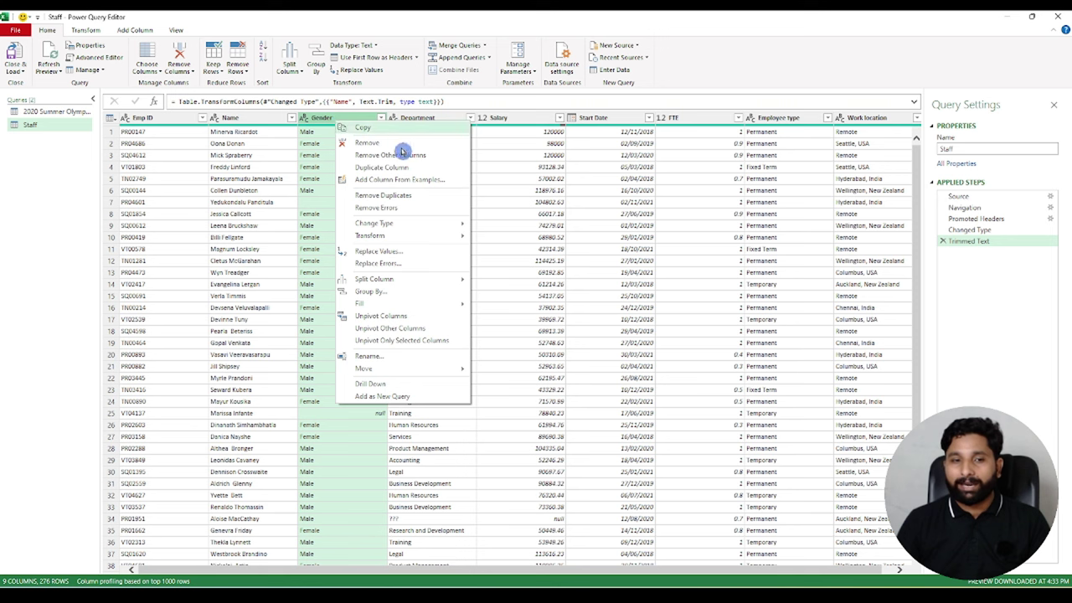
{"action": "left_click", "coordinate": [425, 253]}
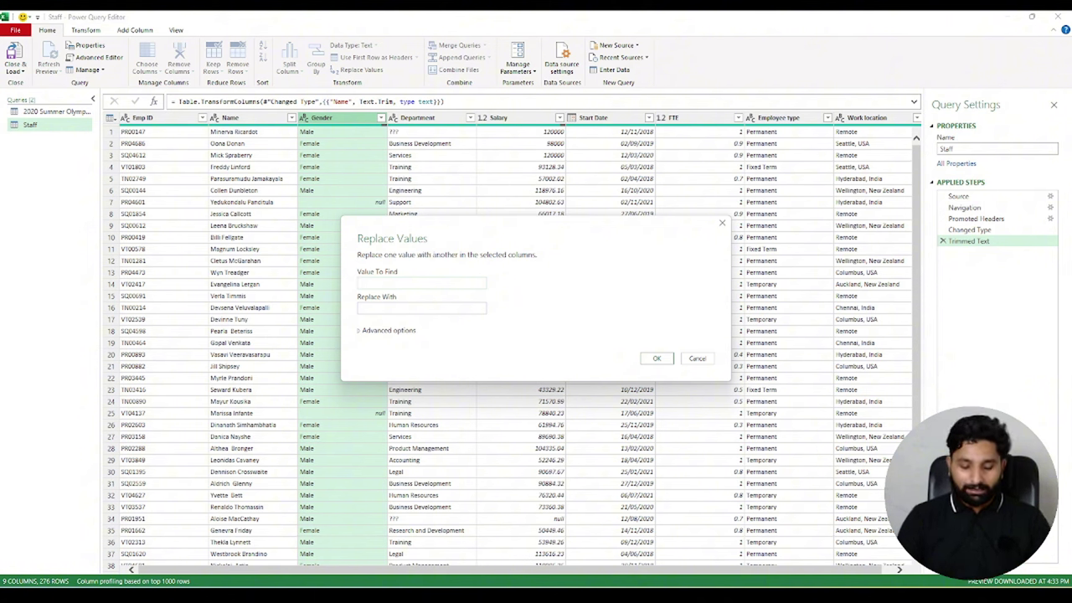
{"action": "type", "text": "null"}
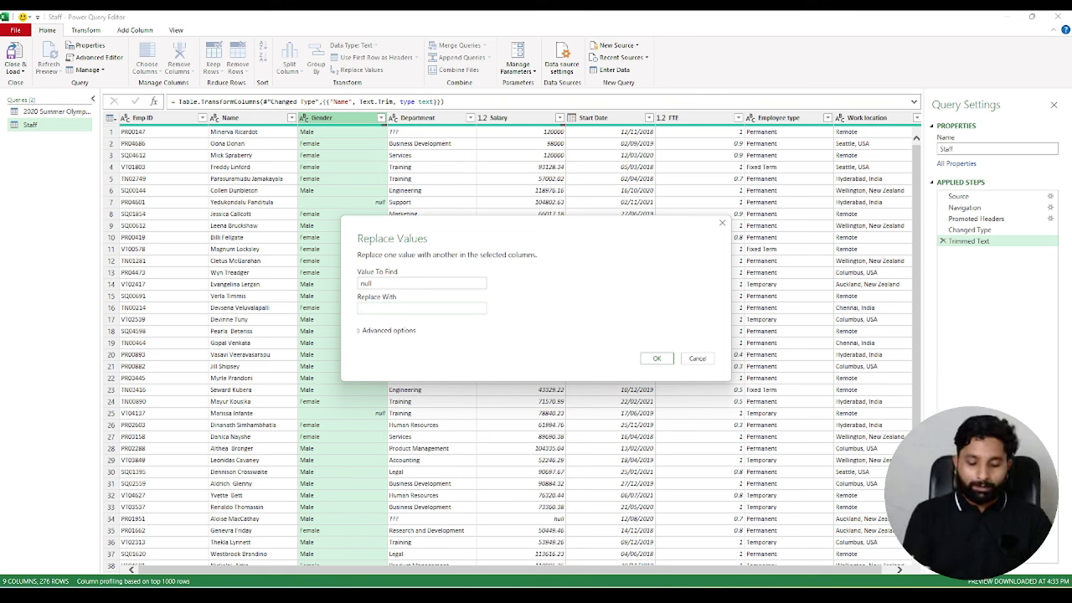
{"action": "type", "text": "Not M"}
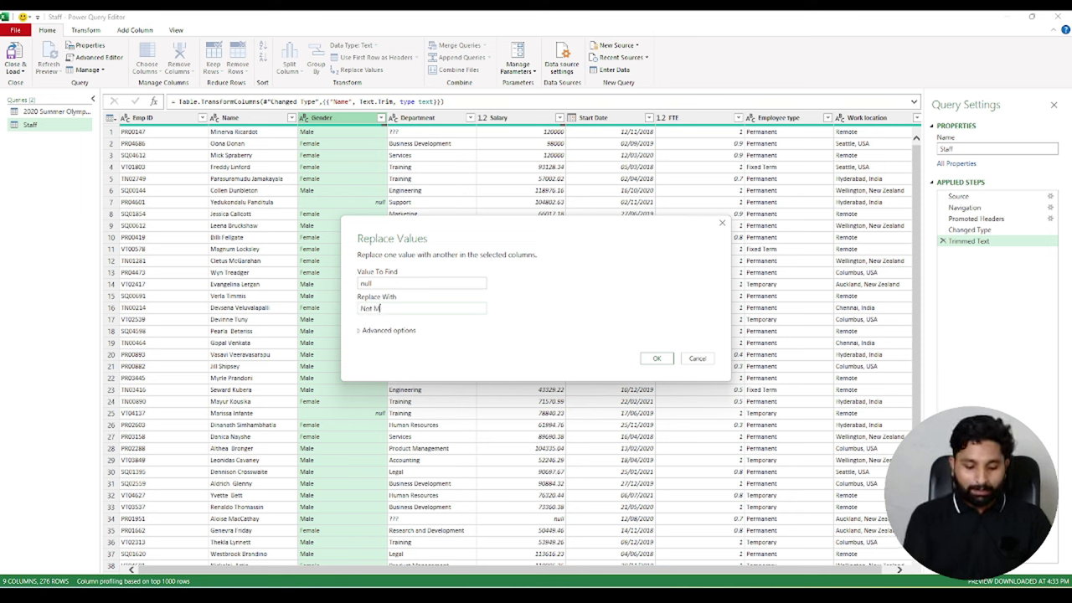
{"action": "type", "text": "ention"}
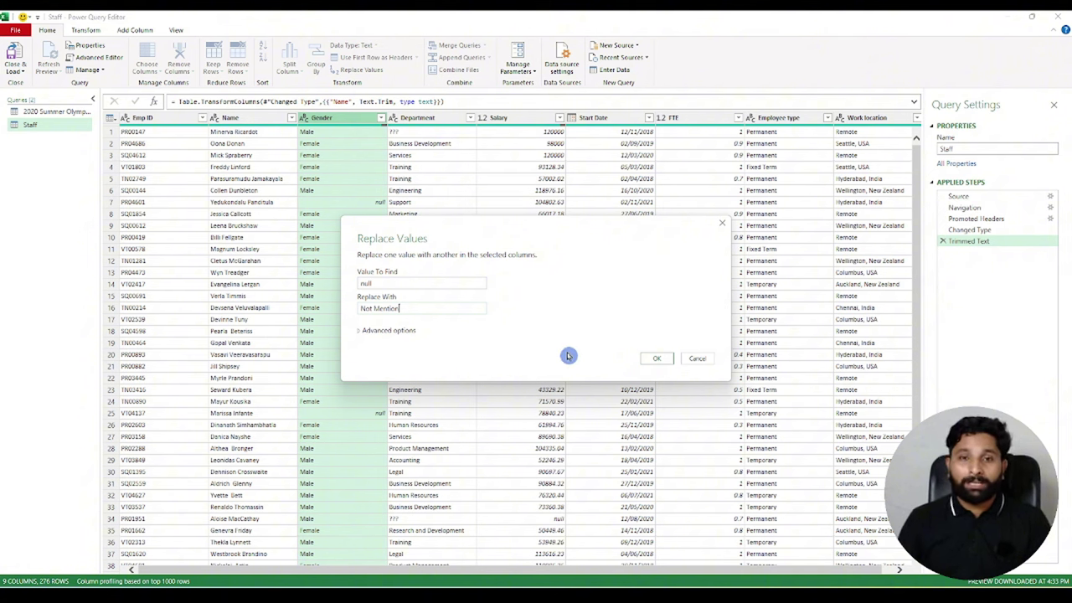
{"action": "left_click", "coordinate": [658, 358]}
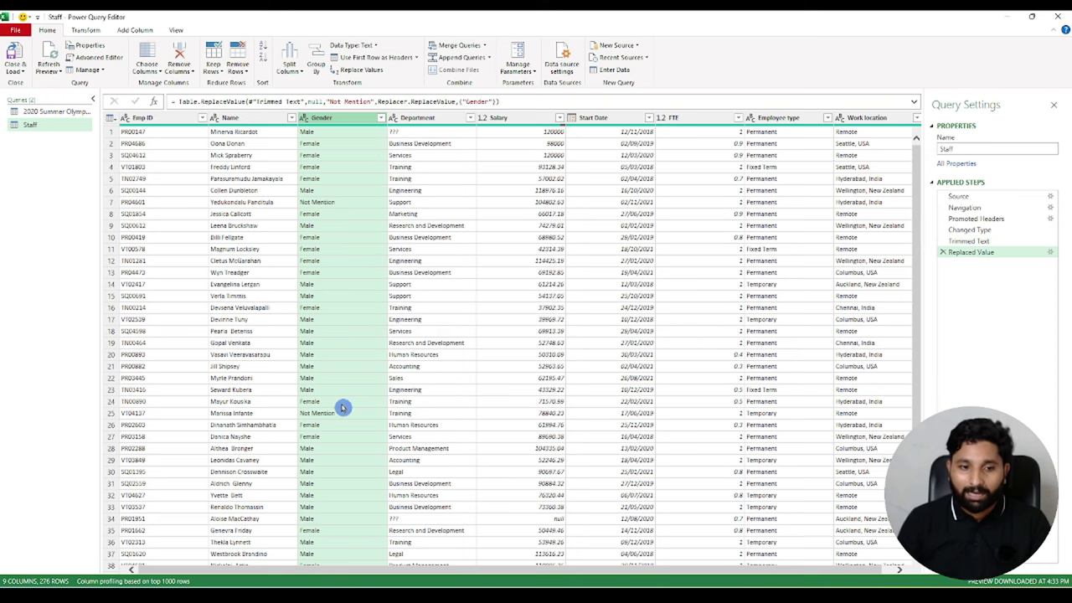
{"action": "scroll", "coordinate": [343, 407], "scroll_direction": "down", "scroll_amount": 9}
{"action": "scroll", "coordinate": [343, 407], "scroll_direction": "down", "scroll_amount": 5}
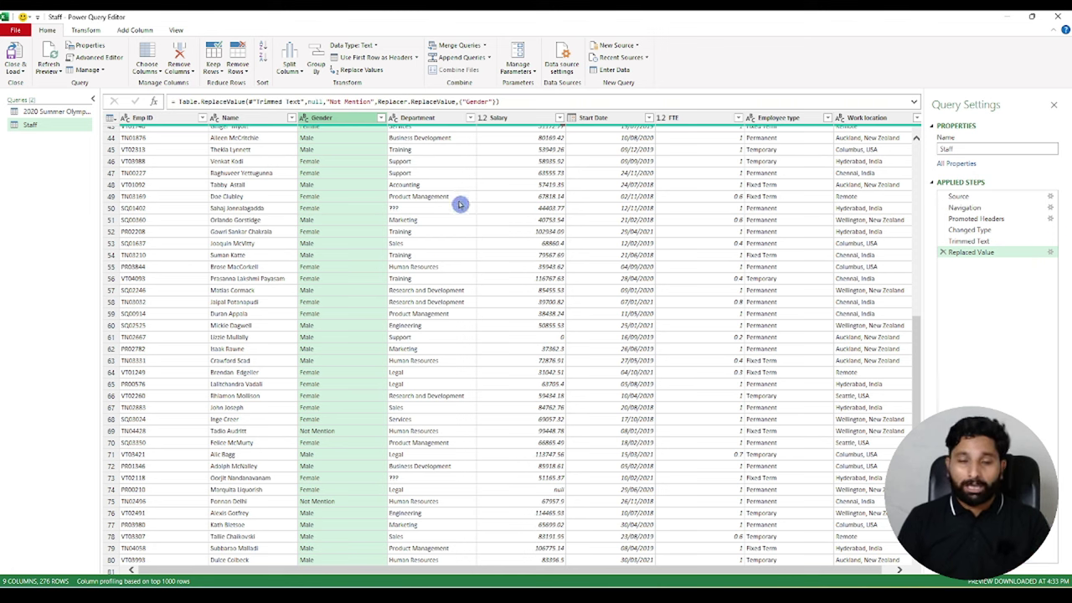
{"action": "left_click", "coordinate": [272, 185]}
{"action": "left_click", "coordinate": [335, 186]}
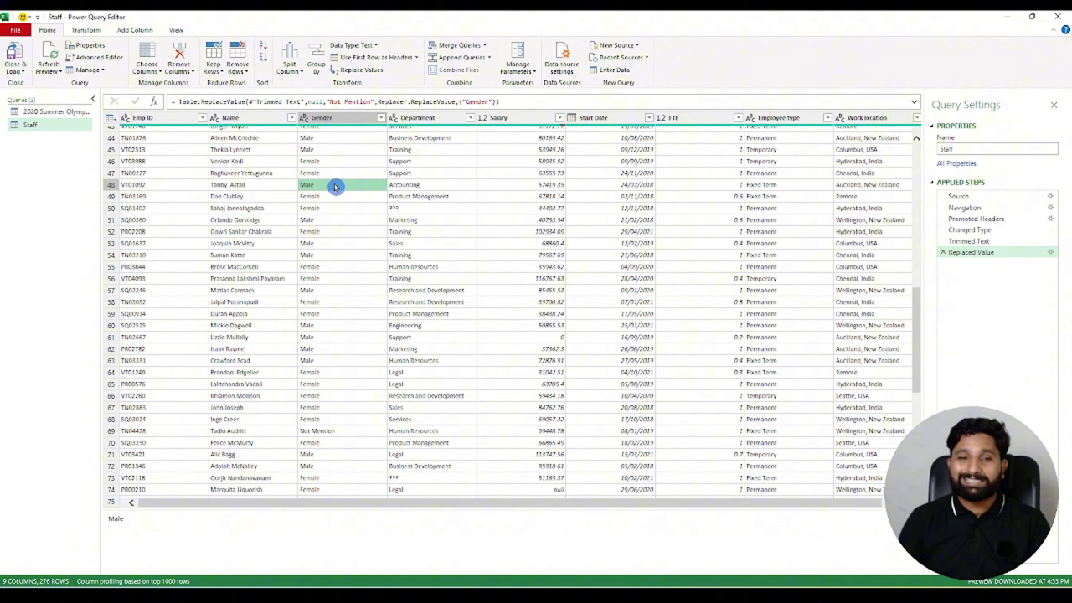
{"action": "right_click", "coordinate": [336, 186]}
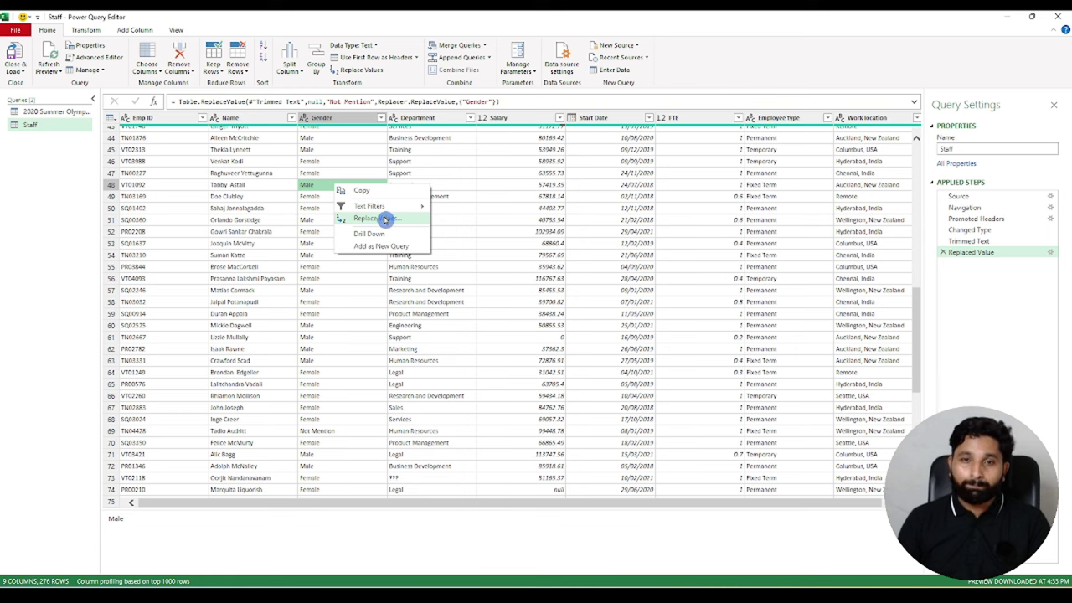
{"action": "left_click", "coordinate": [337, 117]}
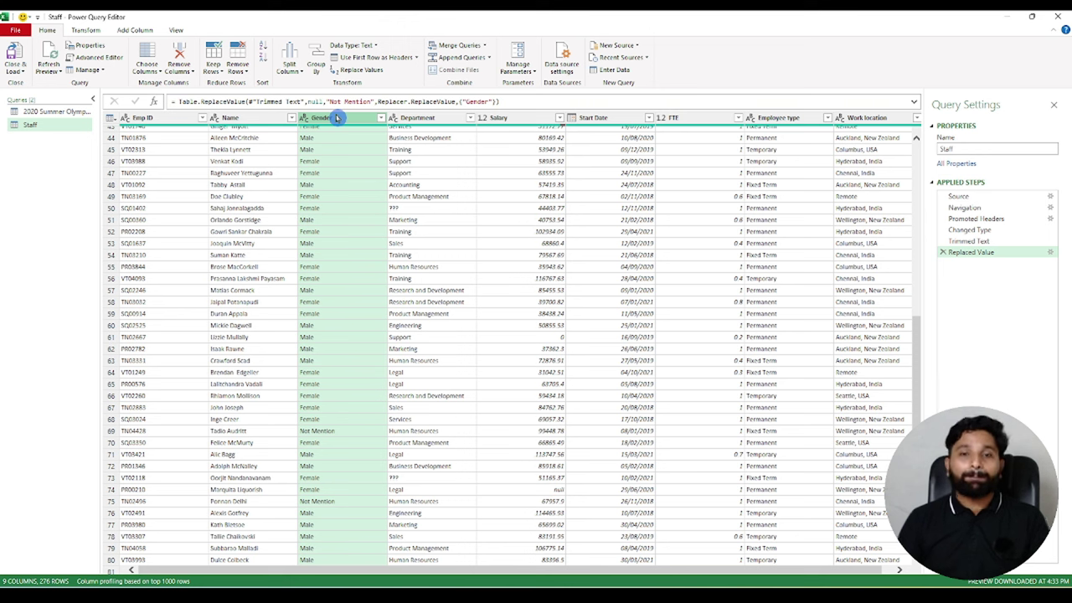
{"action": "scroll", "coordinate": [427, 210], "scroll_direction": "up", "scroll_amount": 15}
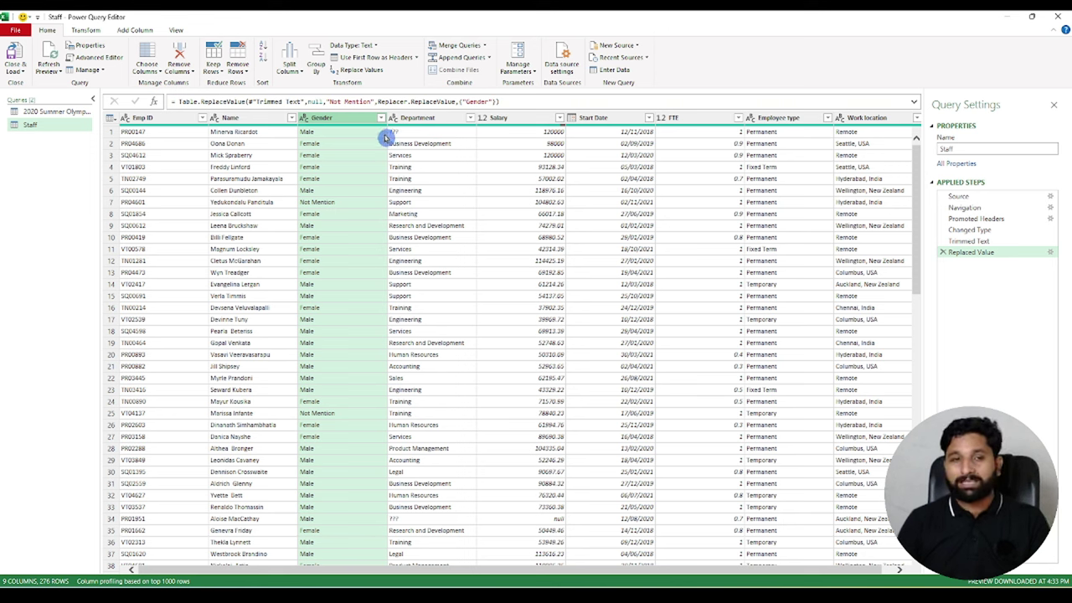
Replace '???' with 'Engineering' in the Department column
{"action": "left_click", "coordinate": [426, 122]}
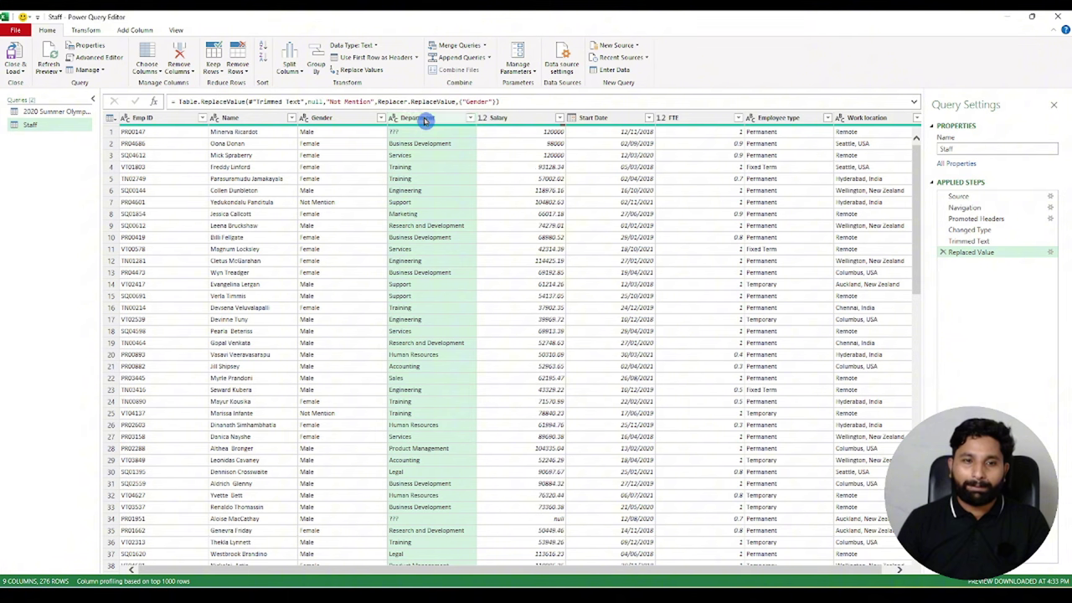
{"action": "right_click", "coordinate": [424, 120]}
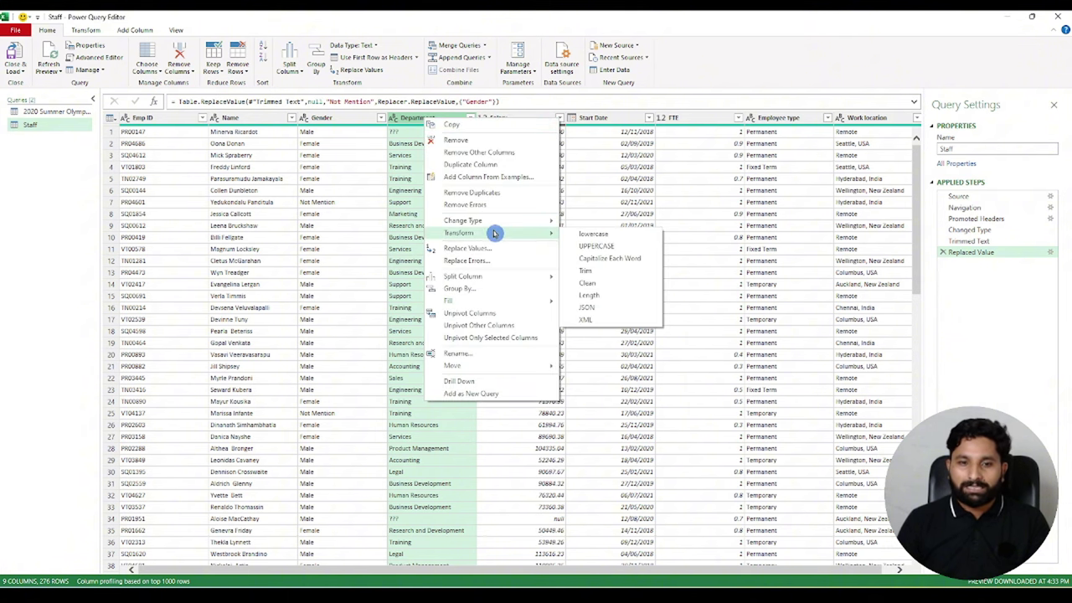
{"action": "left_click", "coordinate": [504, 253]}
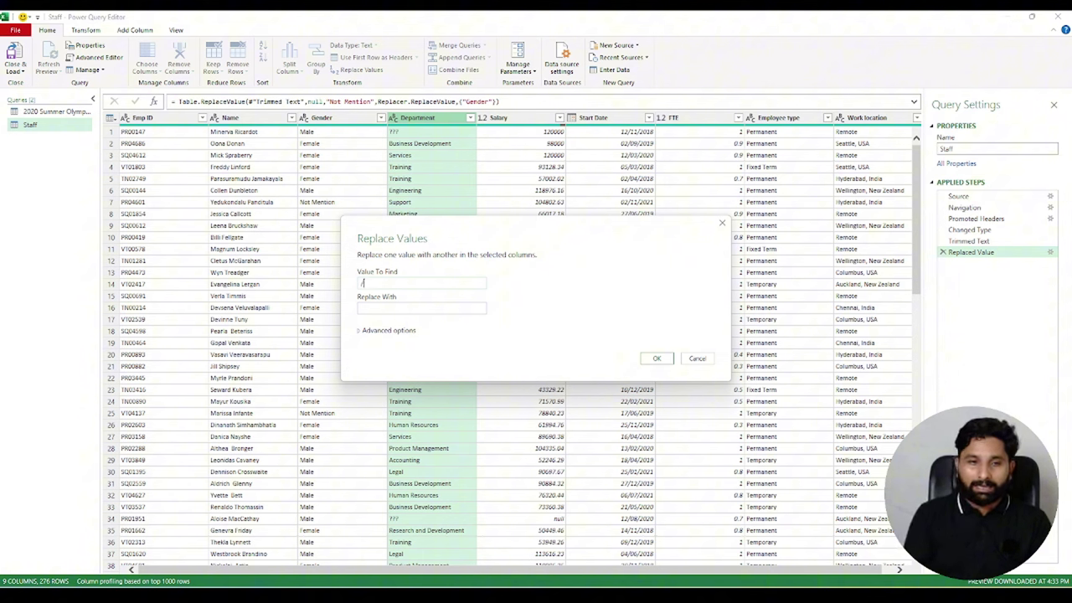
{"action": "type", "text": "???"}
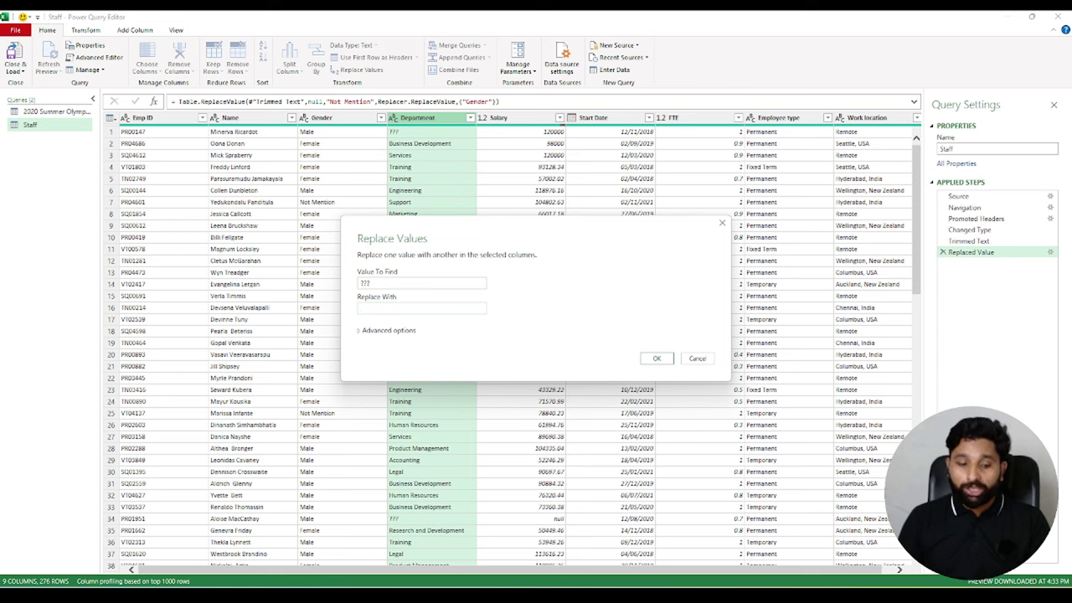
{"action": "type", "text": "Eng"}
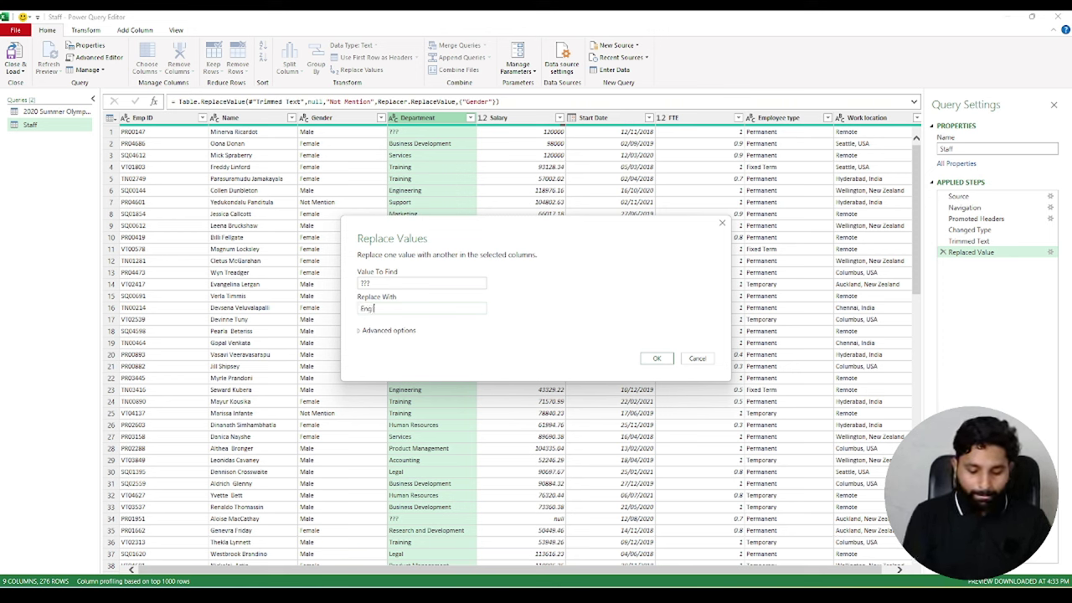
{"action": "type", "text": "ineering"}
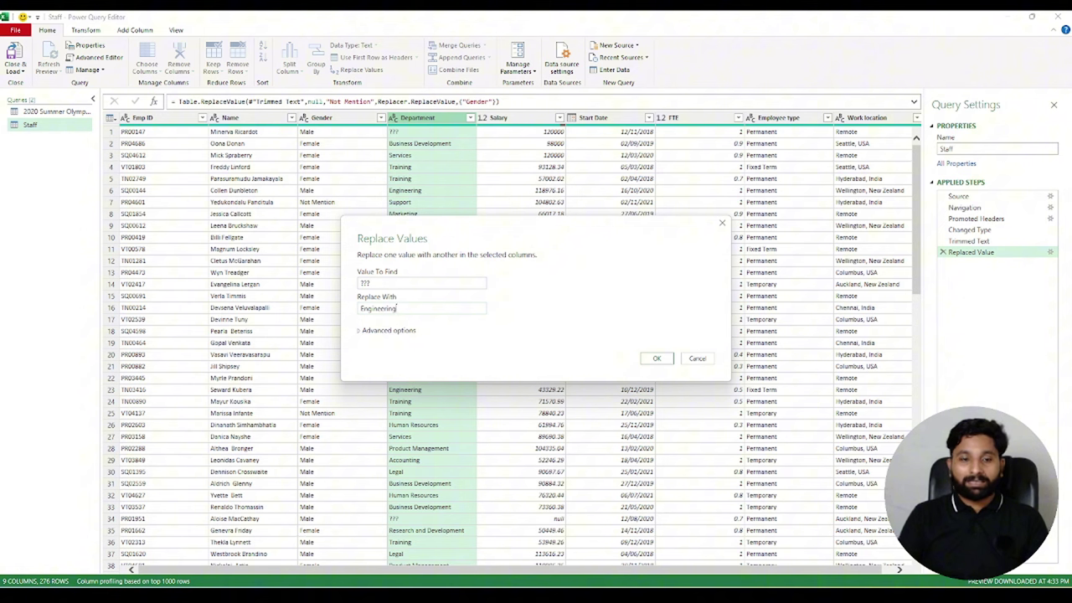
{"action": "left_click", "coordinate": [657, 359]}
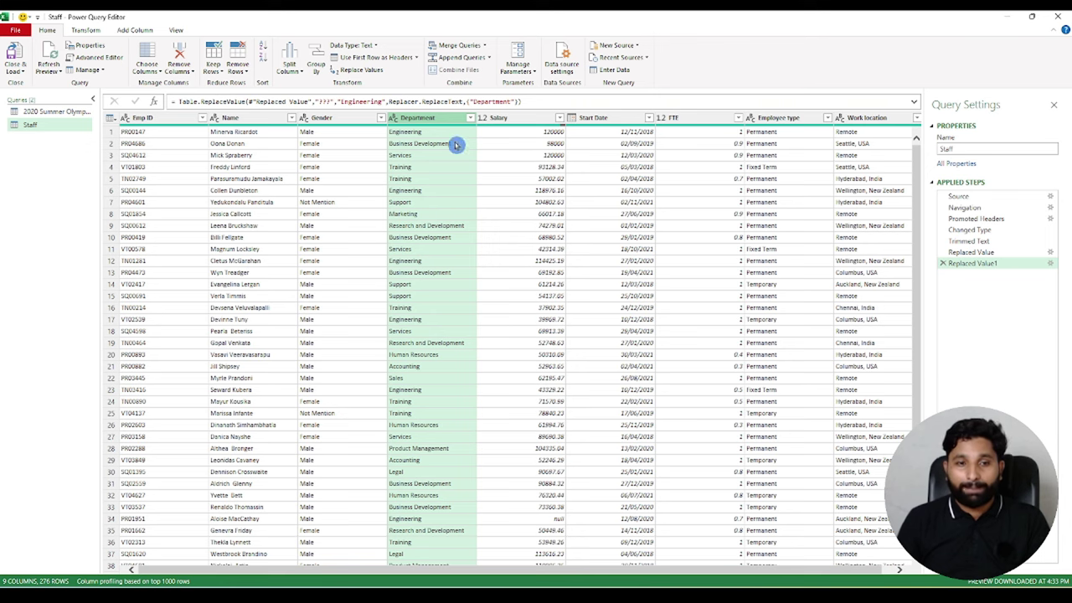
Scroll through the query rows to confirm the departments now read Engineering
{"action": "scroll", "coordinate": [429, 400], "scroll_direction": "down", "scroll_amount": 3}
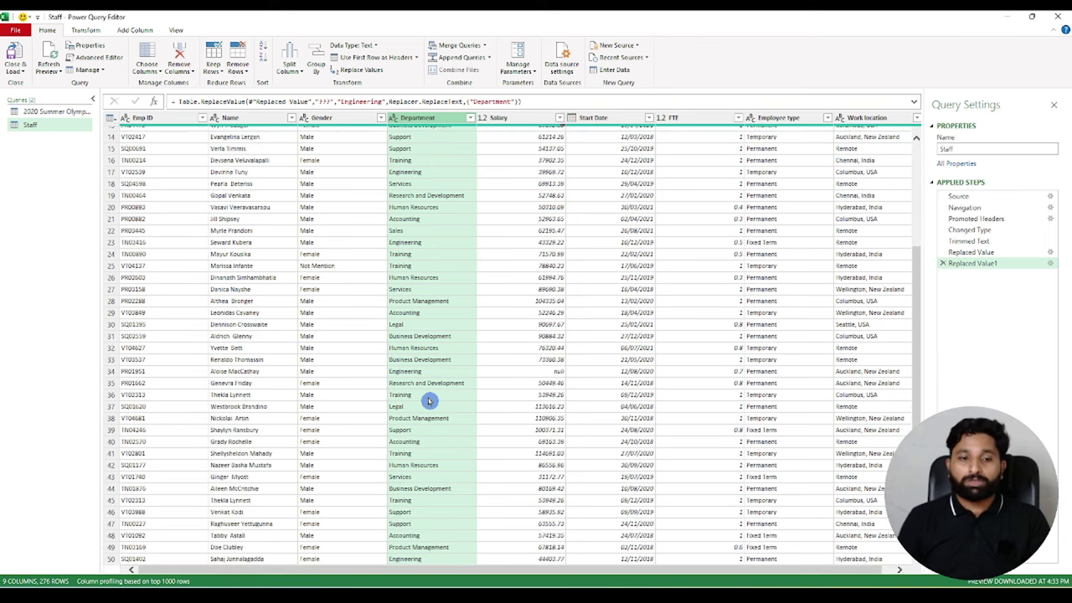
{"action": "scroll", "coordinate": [429, 400], "scroll_direction": "down", "scroll_amount": 3}
{"action": "scroll", "coordinate": [429, 401], "scroll_direction": "down", "scroll_amount": 5}
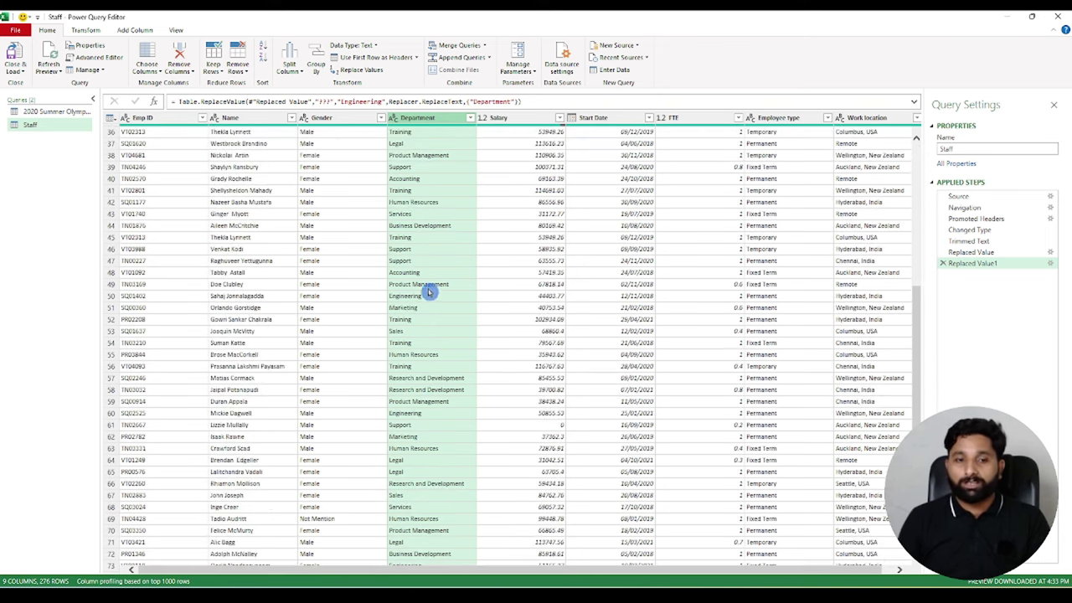
{"action": "scroll", "coordinate": [427, 392], "scroll_direction": "up", "scroll_amount": 6}
{"action": "scroll", "coordinate": [427, 393], "scroll_direction": "up", "scroll_amount": 6}
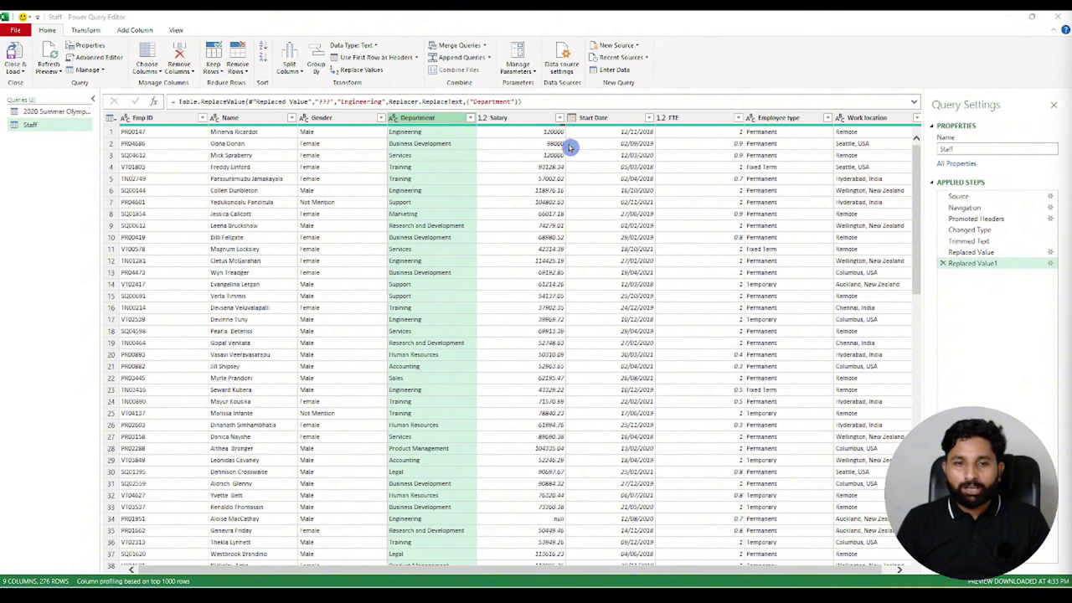
{"action": "scroll", "coordinate": [536, 252], "scroll_direction": "down", "scroll_amount": 3}
{"action": "scroll", "coordinate": [536, 293], "scroll_direction": "down", "scroll_amount": 2}
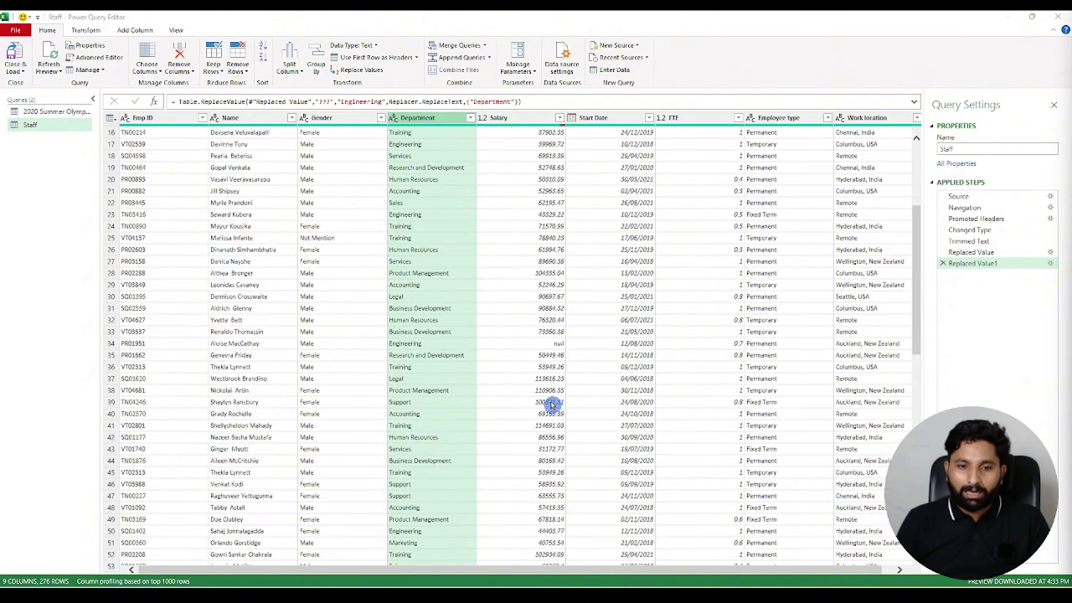
{"action": "scroll", "coordinate": [553, 402], "scroll_direction": "down", "scroll_amount": 5}
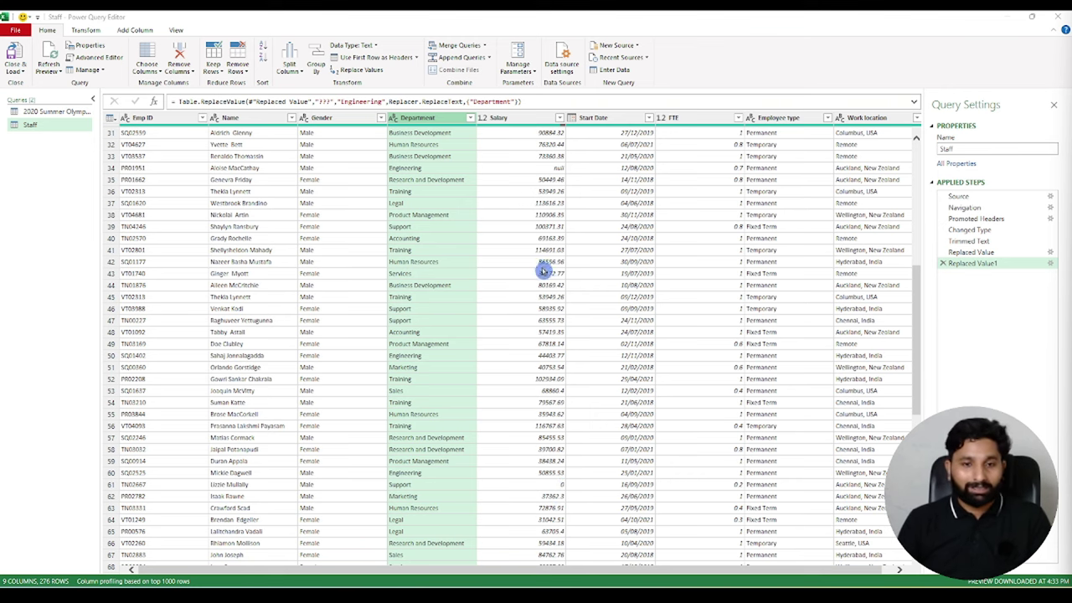
{"action": "scroll", "coordinate": [620, 365], "scroll_direction": "up", "scroll_amount": 3}
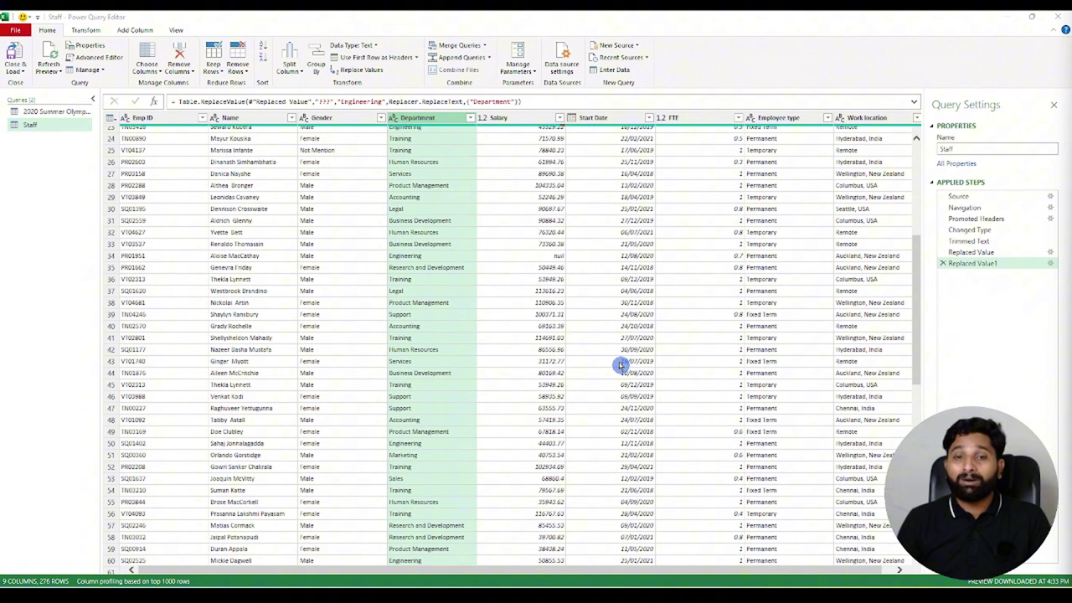
Filter the Salary column to exclude (null) and 0 values
{"action": "left_click", "coordinate": [558, 118]}
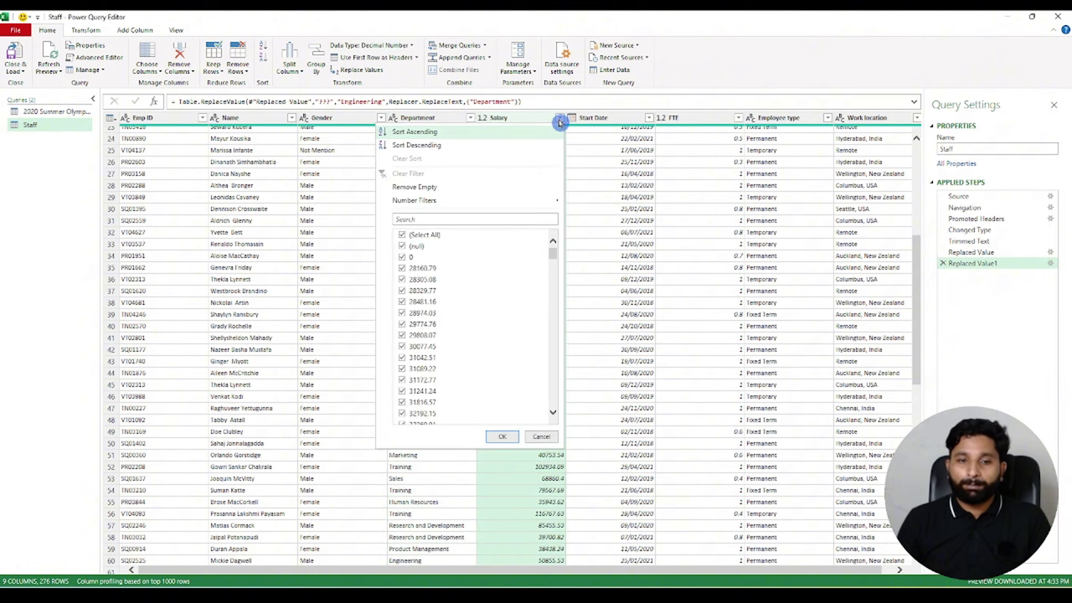
{"action": "left_click", "coordinate": [404, 246]}
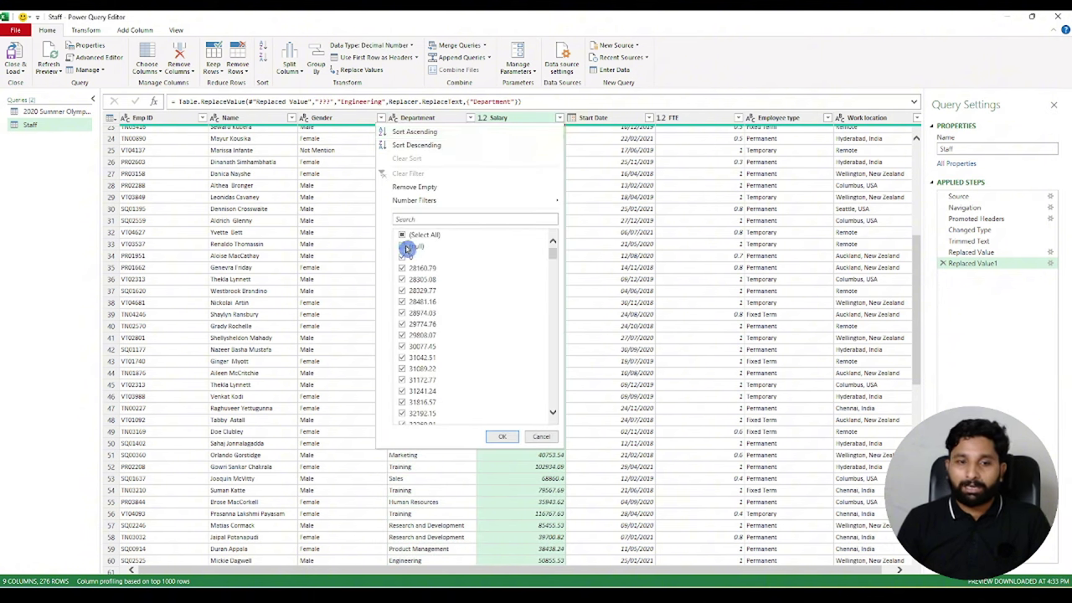
{"action": "left_click", "coordinate": [505, 438]}
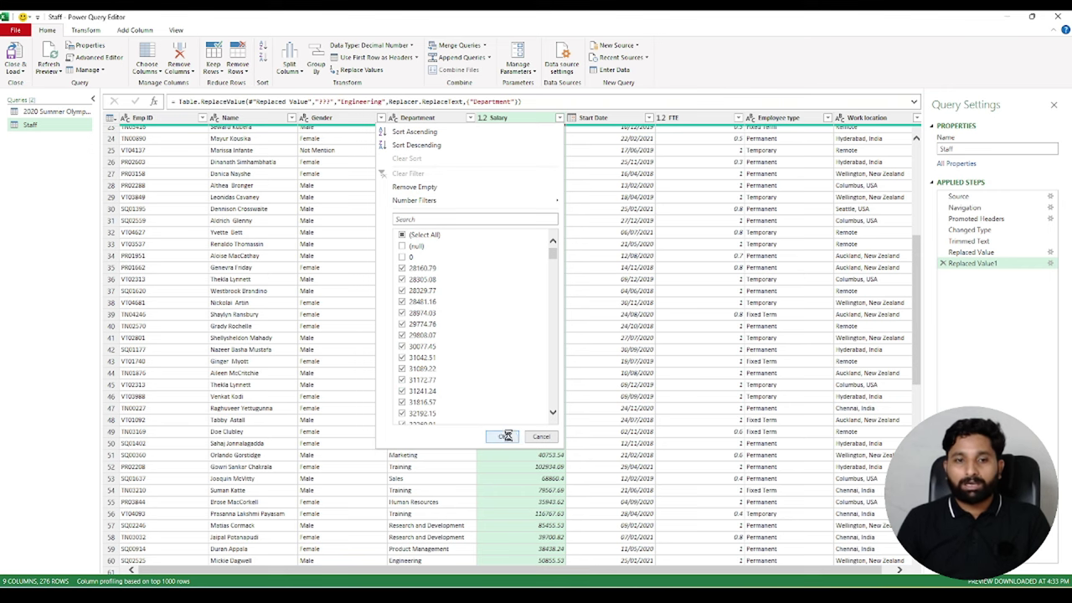
{"action": "left_click", "coordinate": [508, 439]}
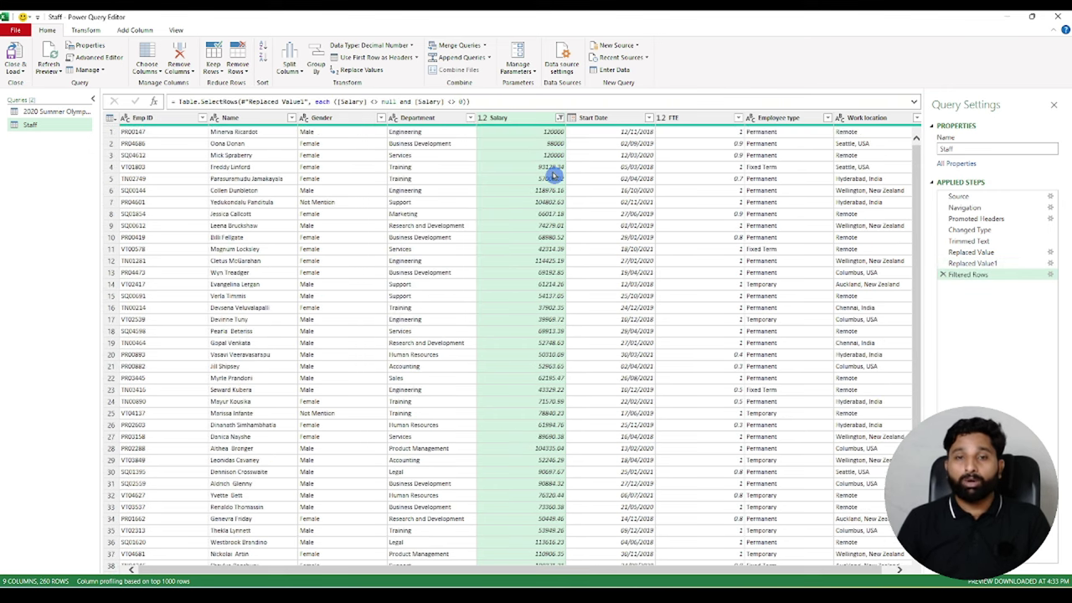
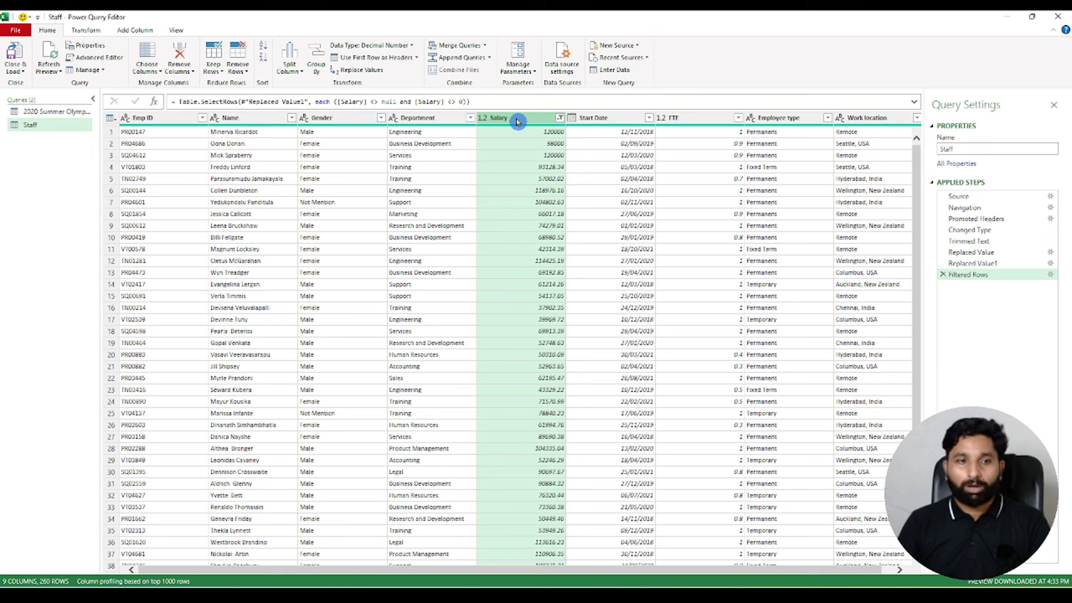
Create a Salary Bucket conditional column: Salary less than 50000 gives 'under 50k', then add another clause
{"action": "left_click", "coordinate": [124, 30]}
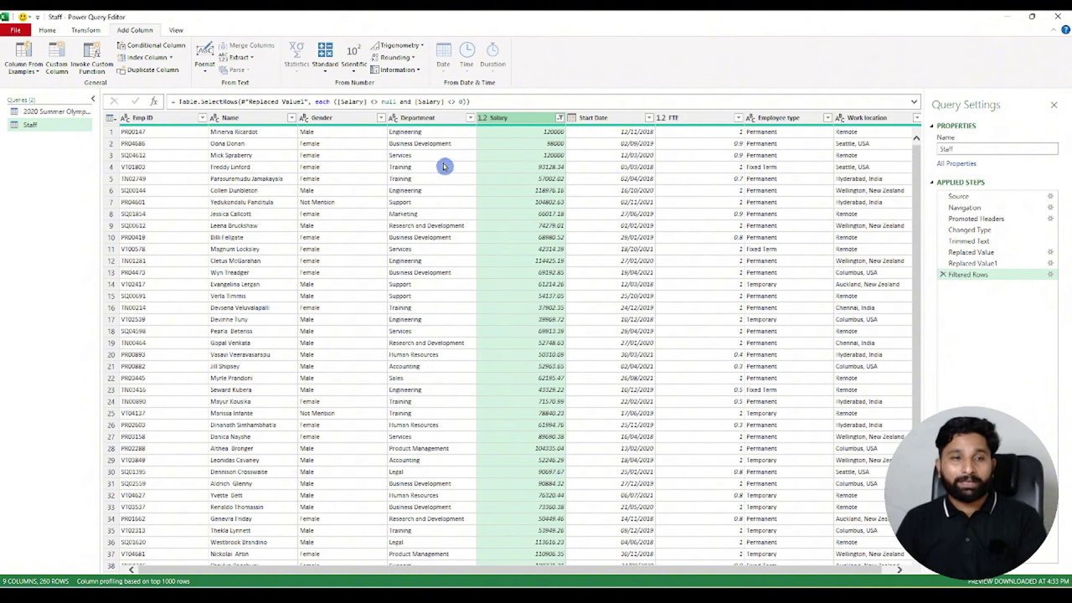
{"action": "left_click", "coordinate": [150, 47]}
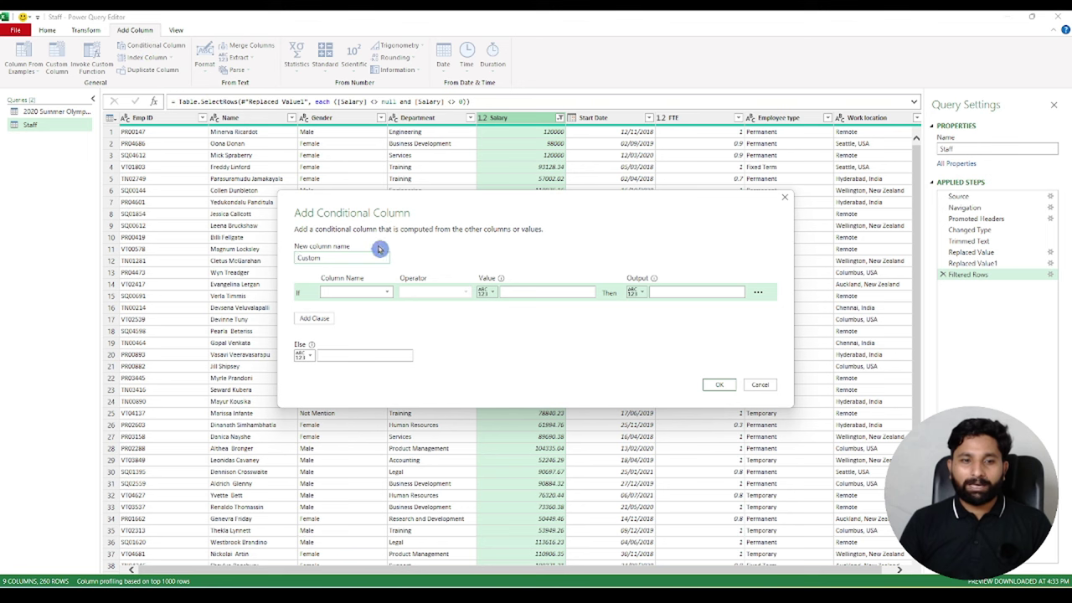
{"action": "type", "text": "Salary"}
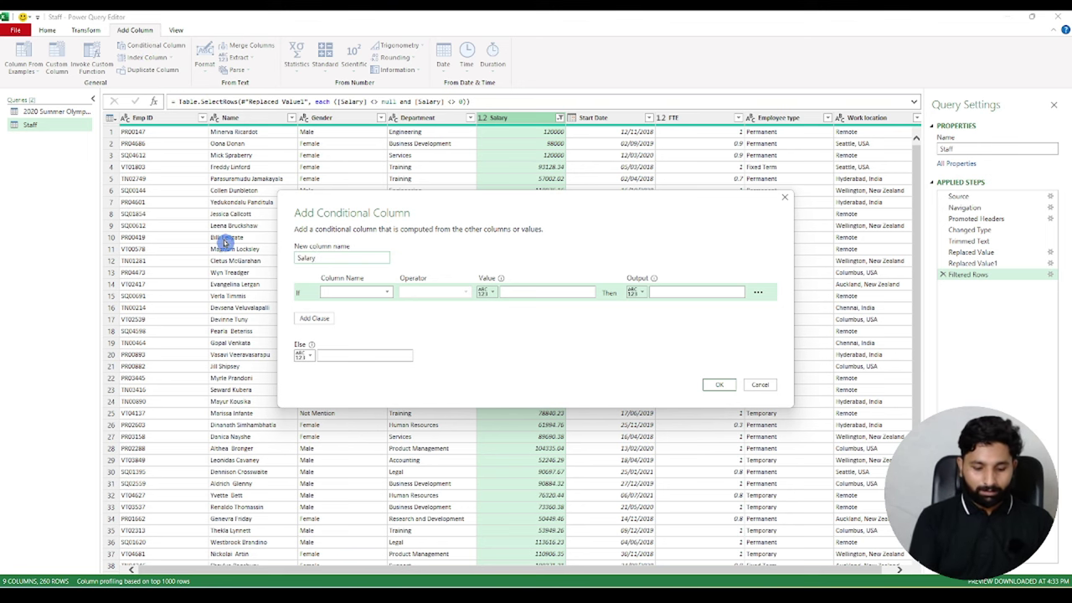
{"action": "type", "text": " Bucket"}
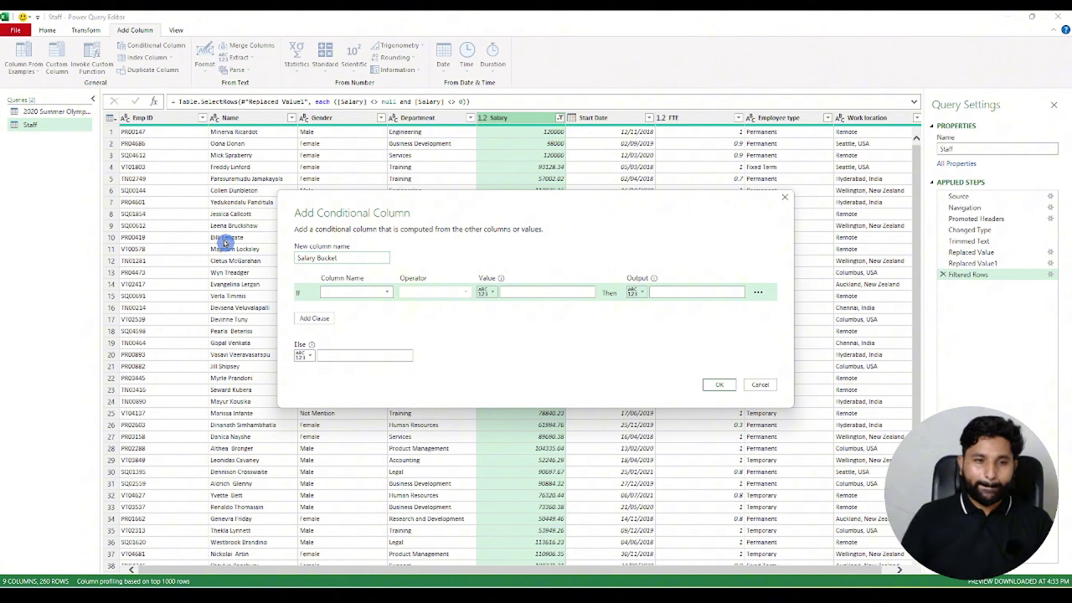
{"action": "left_click", "coordinate": [382, 293]}
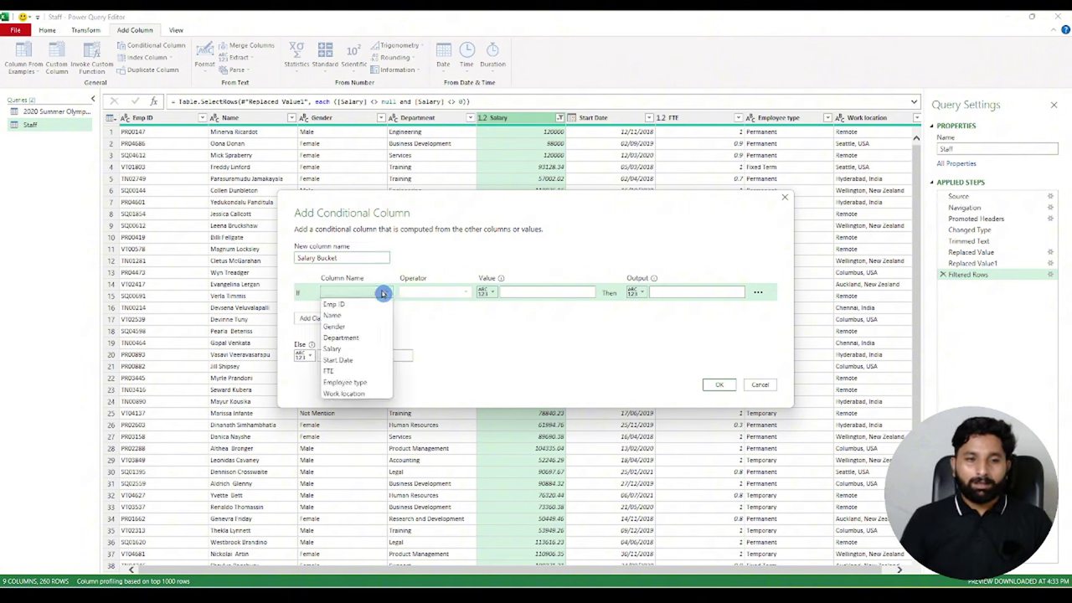
{"action": "left_click", "coordinate": [373, 349]}
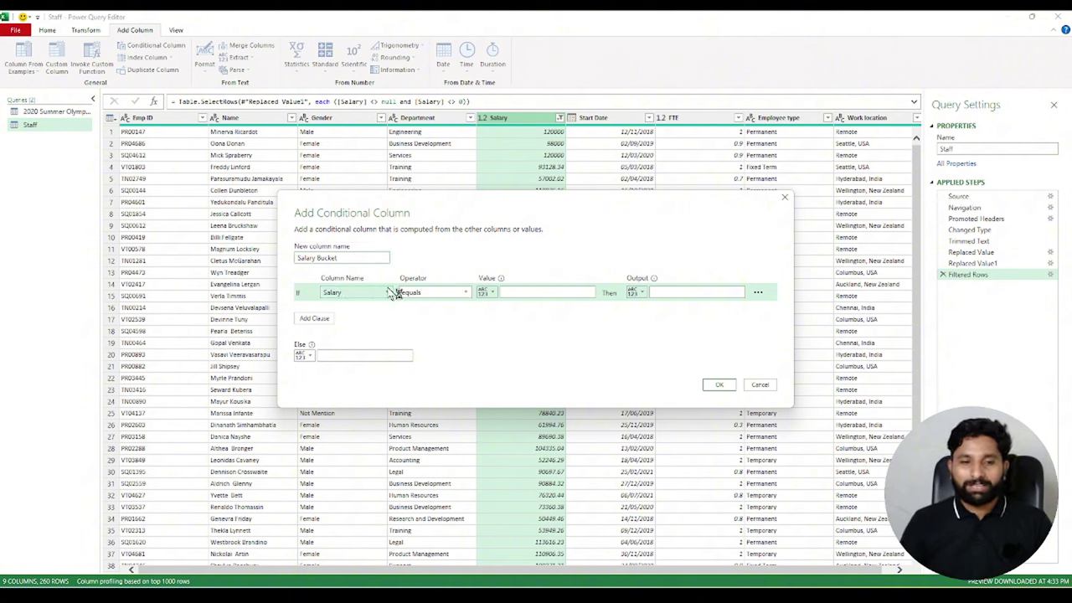
{"action": "left_click", "coordinate": [464, 291]}
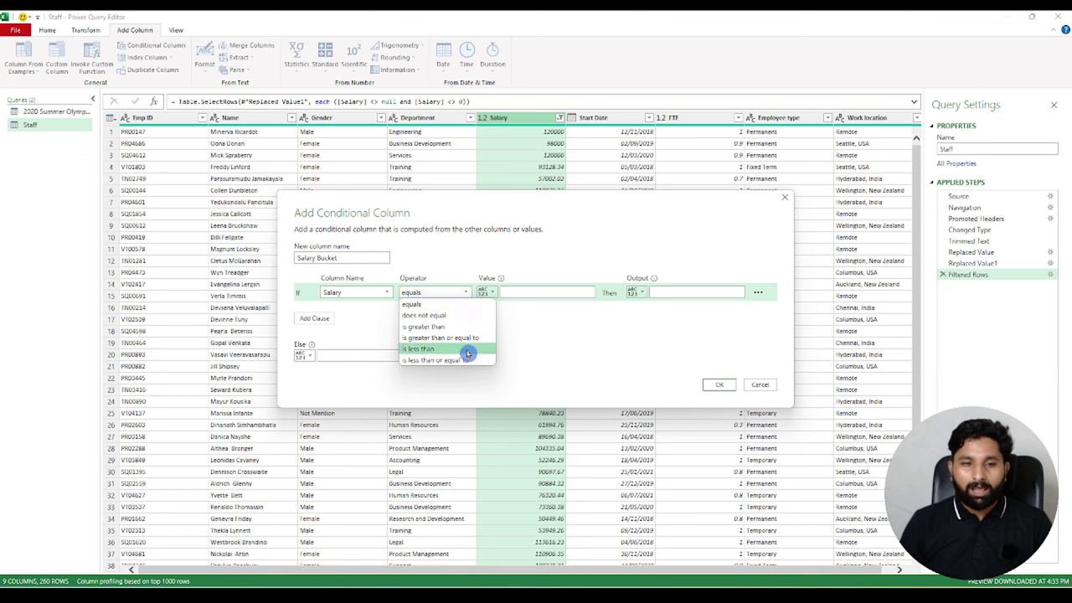
{"action": "left_click", "coordinate": [488, 344]}
{"action": "type", "text": "5"}
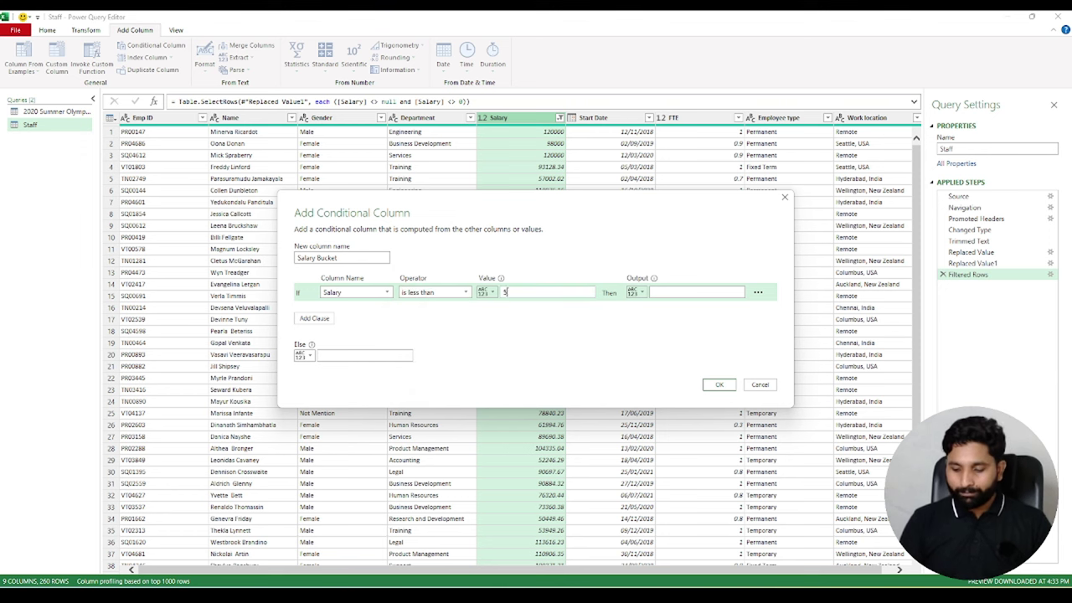
{"action": "type", "text": "00"}
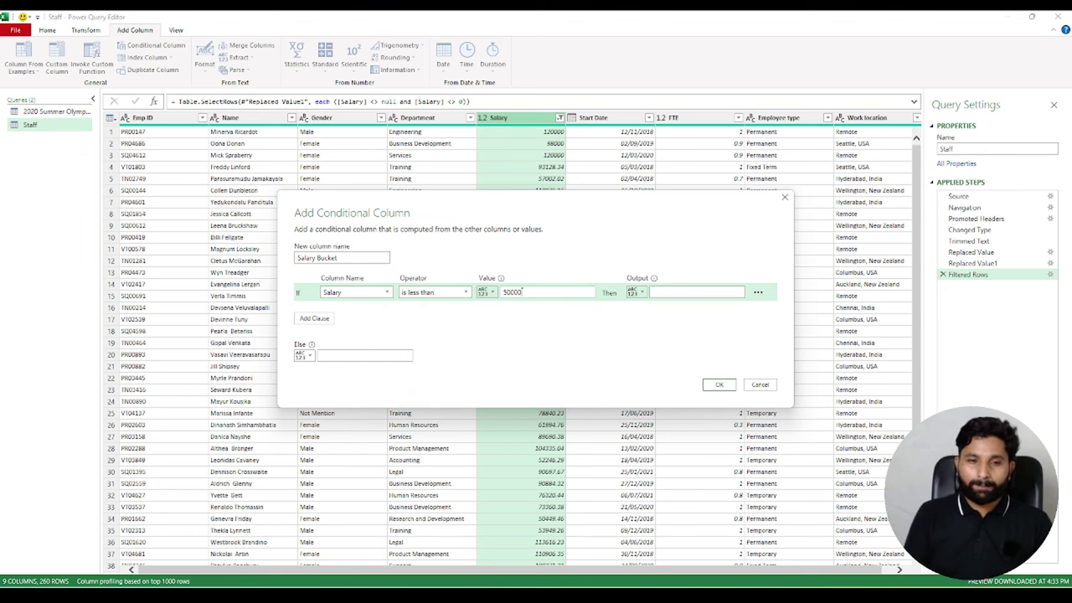
{"action": "type", "text": "00"}
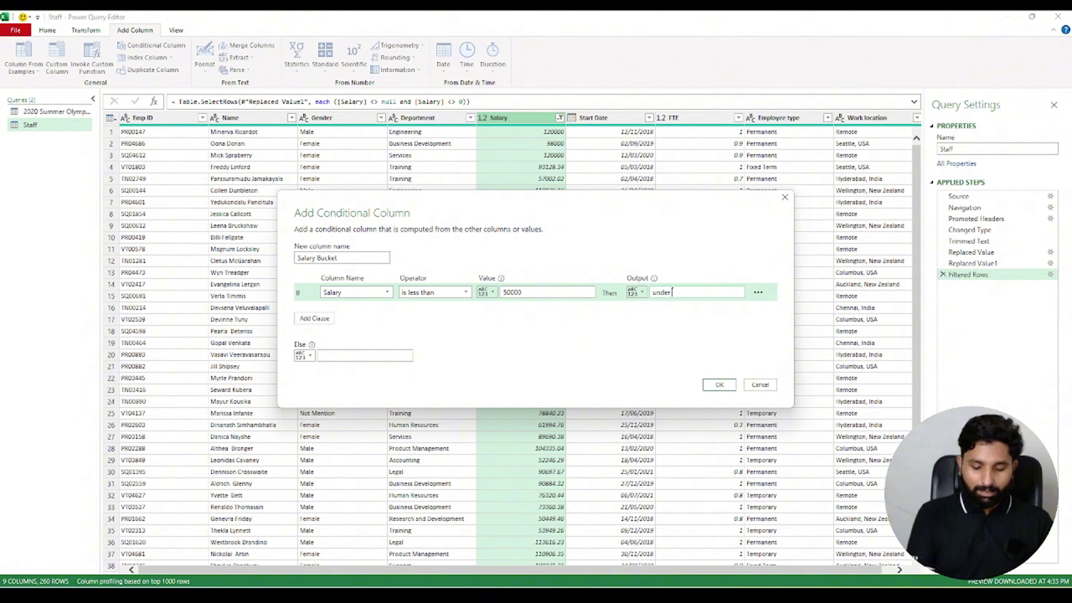
{"action": "type", "text": " 50k"}
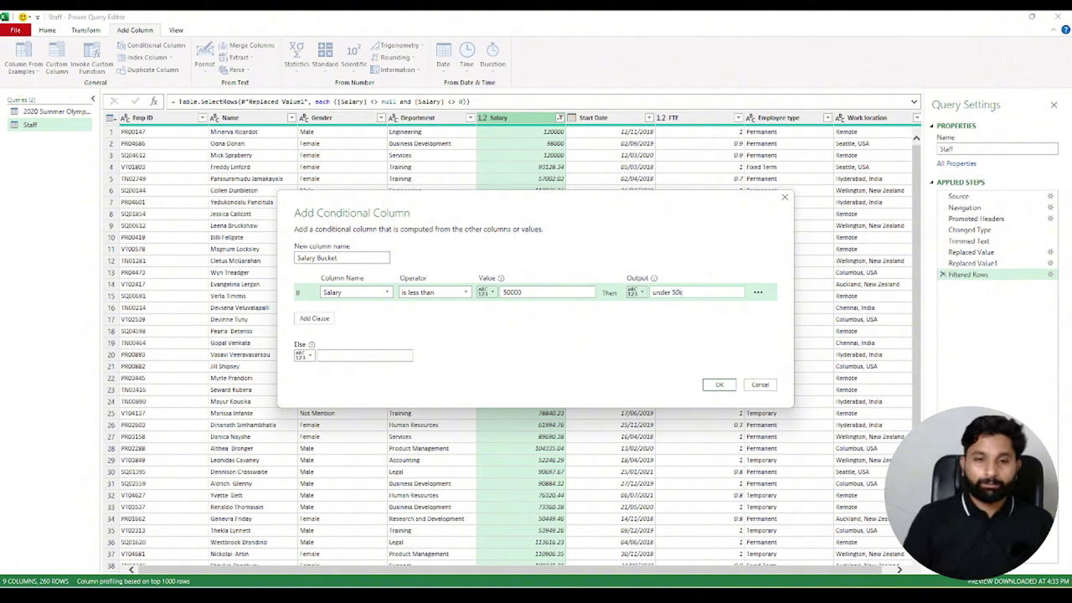
{"action": "left_click", "coordinate": [312, 318]}
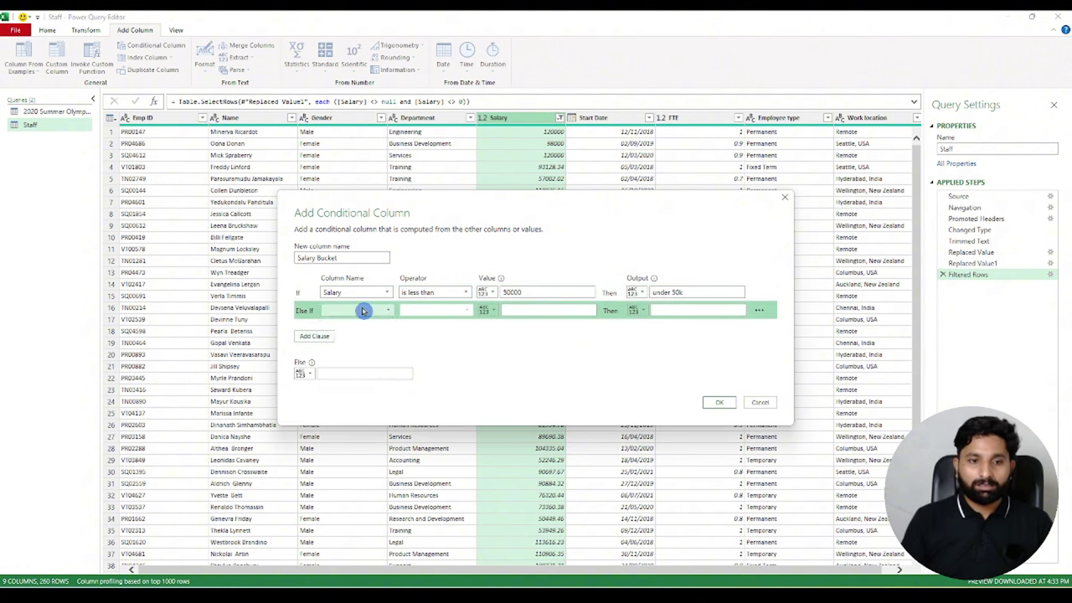
Set the Else If rule Salary less than 100000 to '50-100k', with Else 'above 100k'
{"action": "left_click", "coordinate": [363, 311]}
{"action": "left_click", "coordinate": [376, 376]}
{"action": "left_click", "coordinate": [436, 310]}
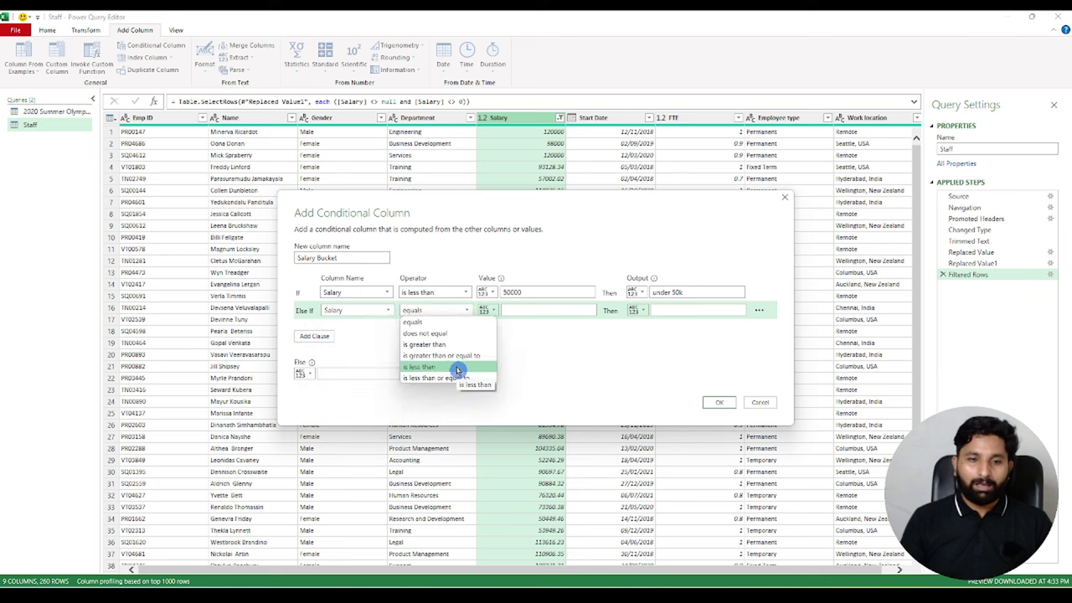
{"action": "left_click", "coordinate": [457, 369]}
{"action": "left_click", "coordinate": [528, 310]}
{"action": "type", "text": "50-100"}
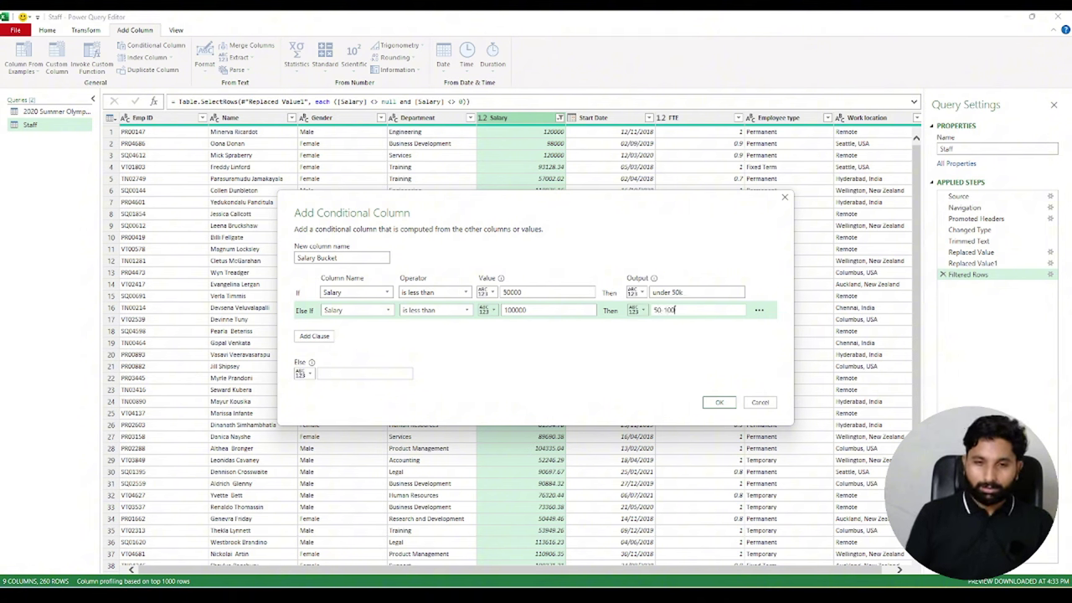
{"action": "type", "text": "k"}
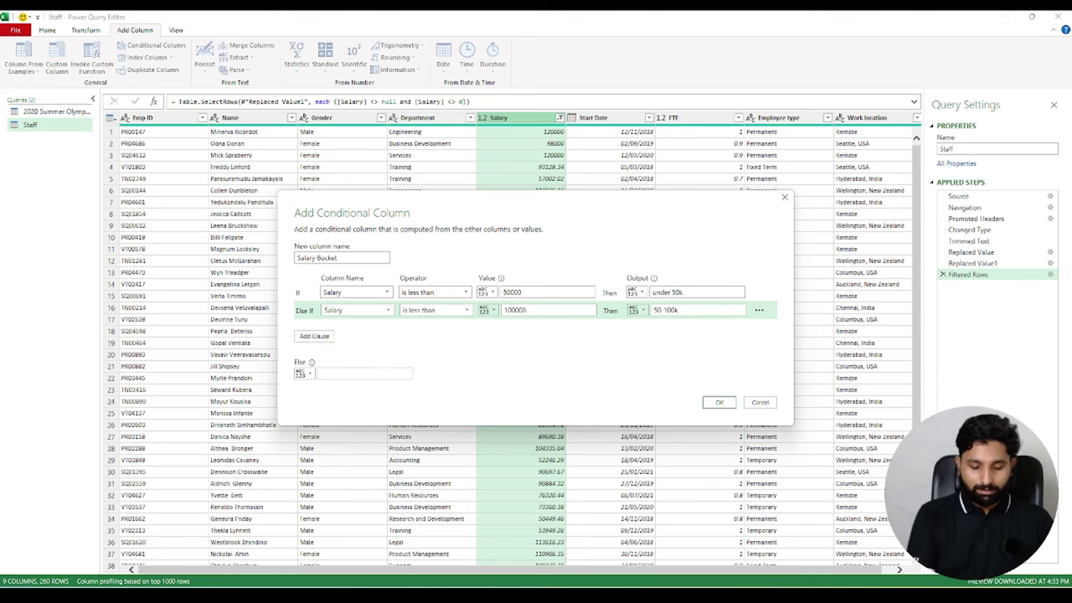
{"action": "type", "text": "above 1"}
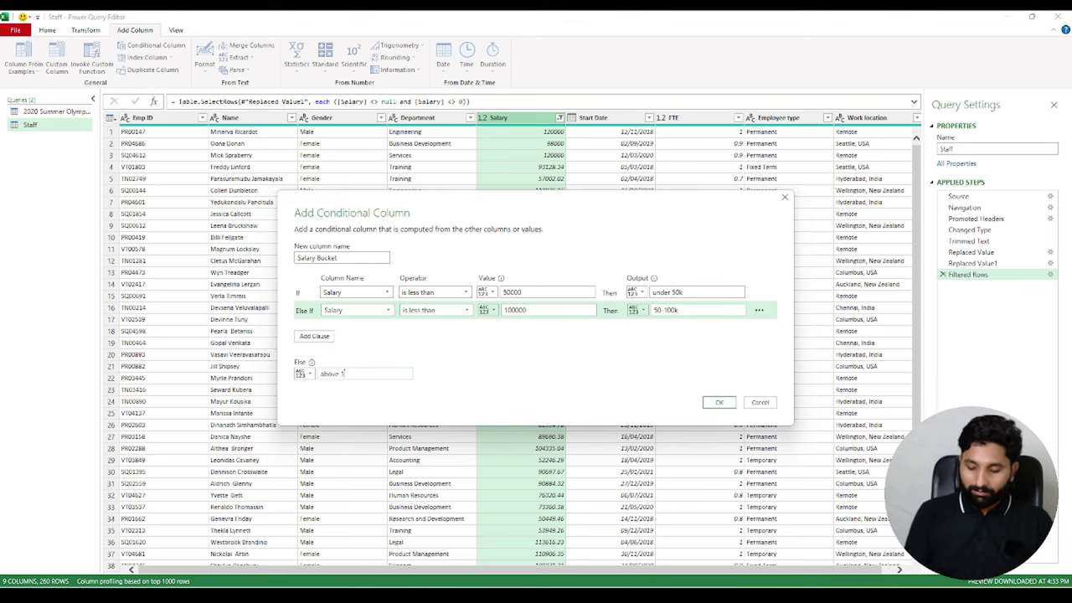
{"action": "type", "text": "00k"}
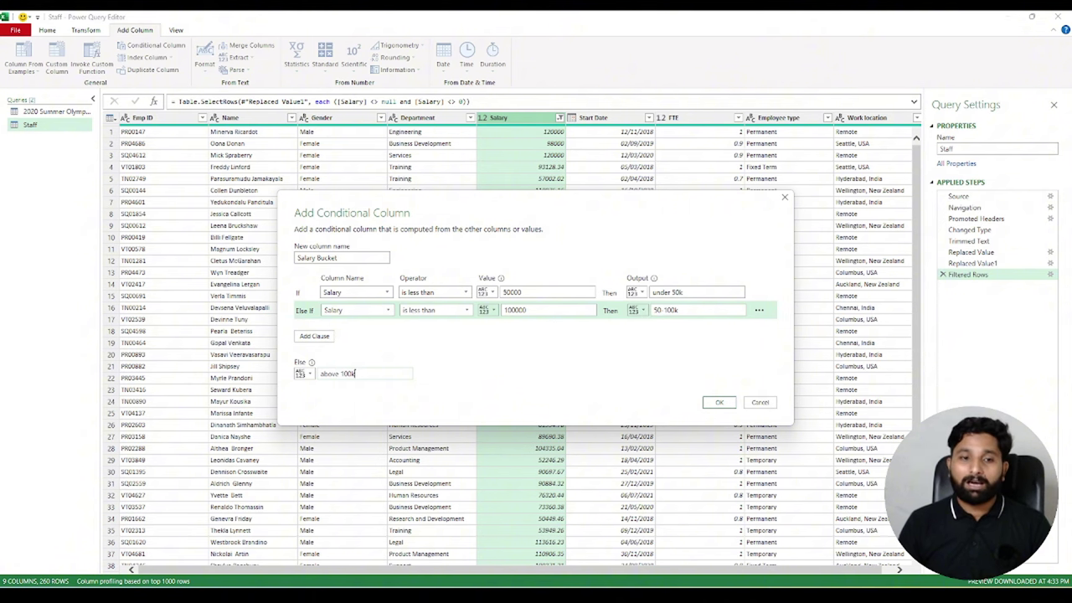
Create the Salary Bucket column and move it right after the Salary column
{"action": "left_click", "coordinate": [722, 403]}
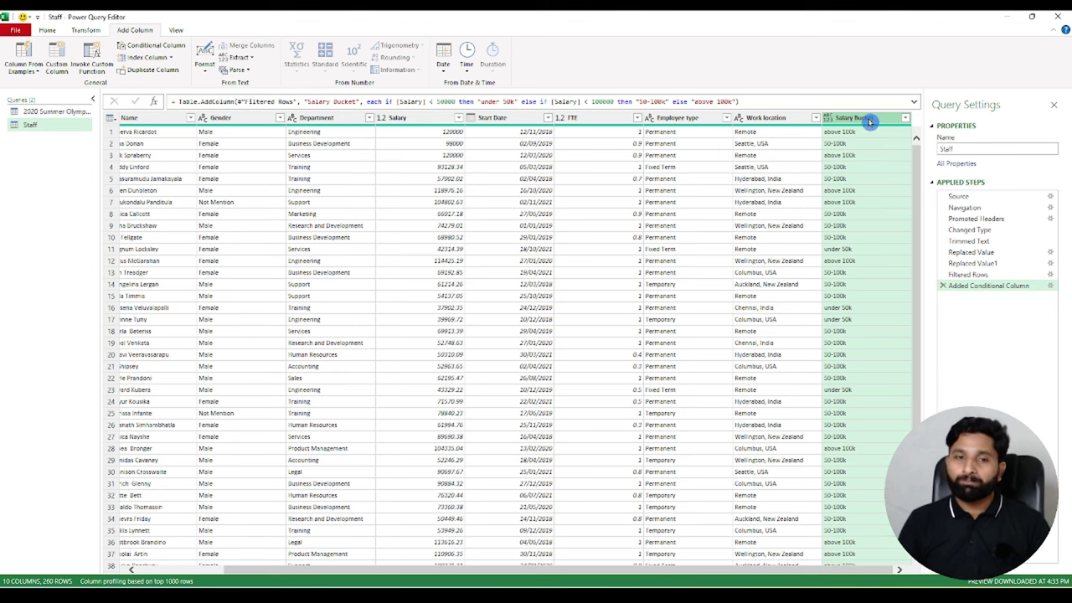
{"action": "left_click_drag", "start_coordinate": [870, 122], "coordinate": [465, 119]}
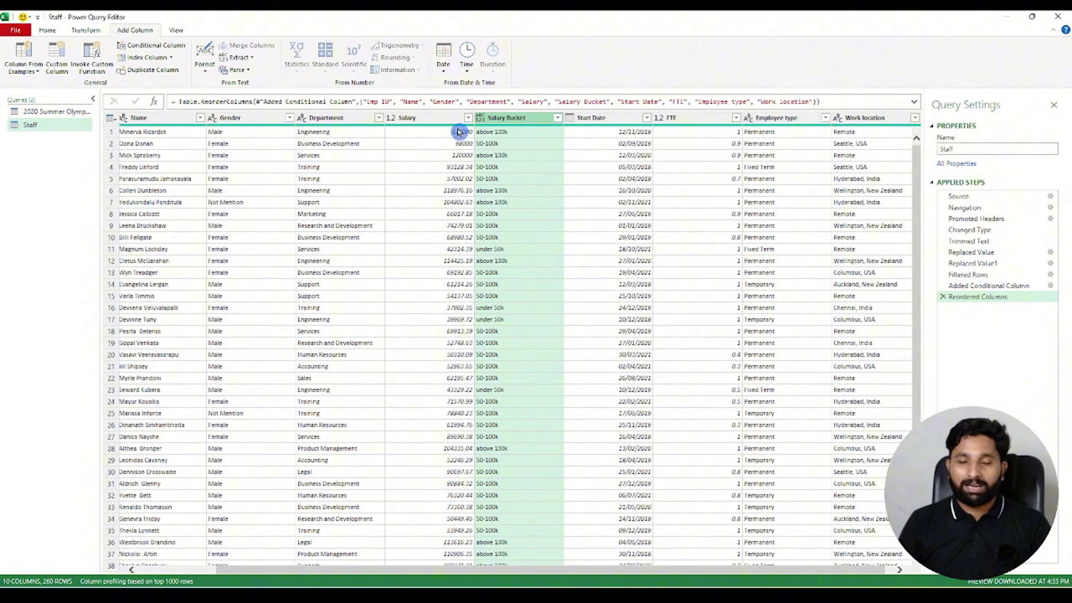
{"action": "left_click", "coordinate": [615, 120]}
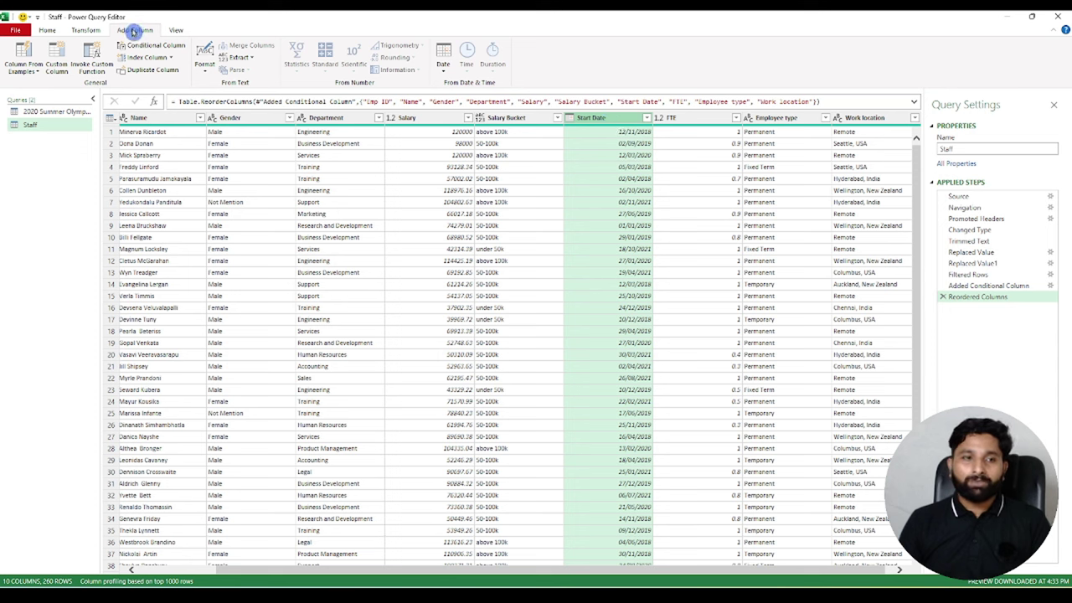
Add an Age column from Start Date using Date > Age
{"action": "left_click", "coordinate": [443, 67]}
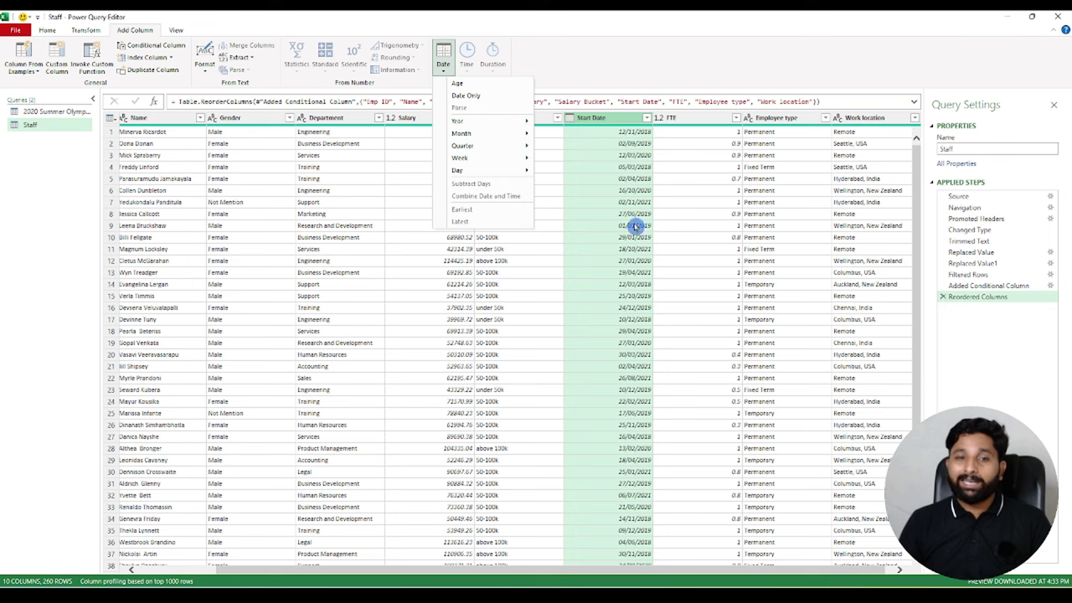
{"action": "mouse_move", "coordinate": [458, 84]}
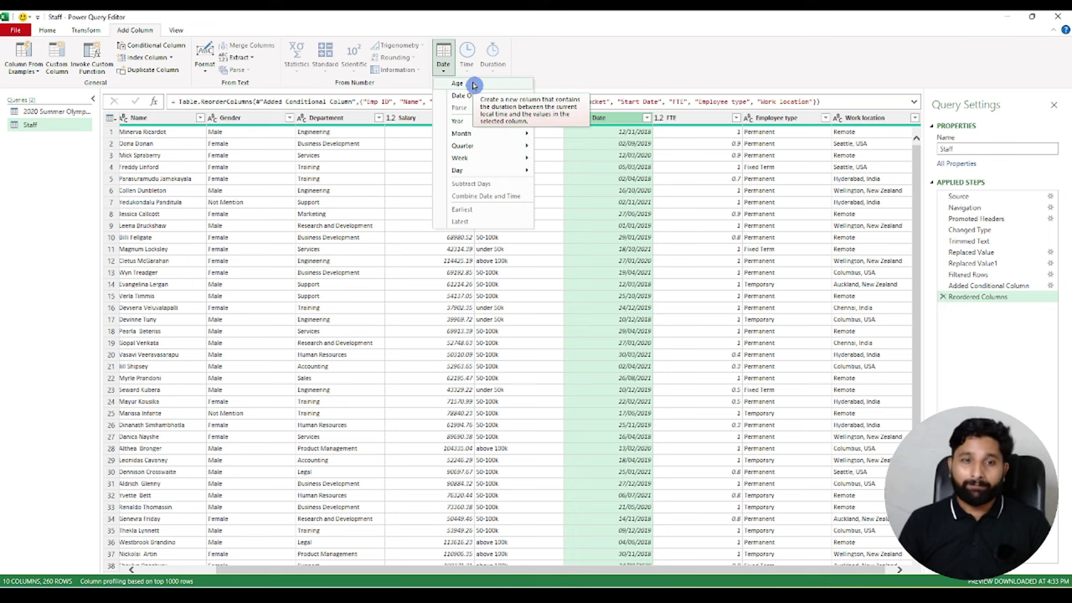
{"action": "left_click", "coordinate": [473, 84]}
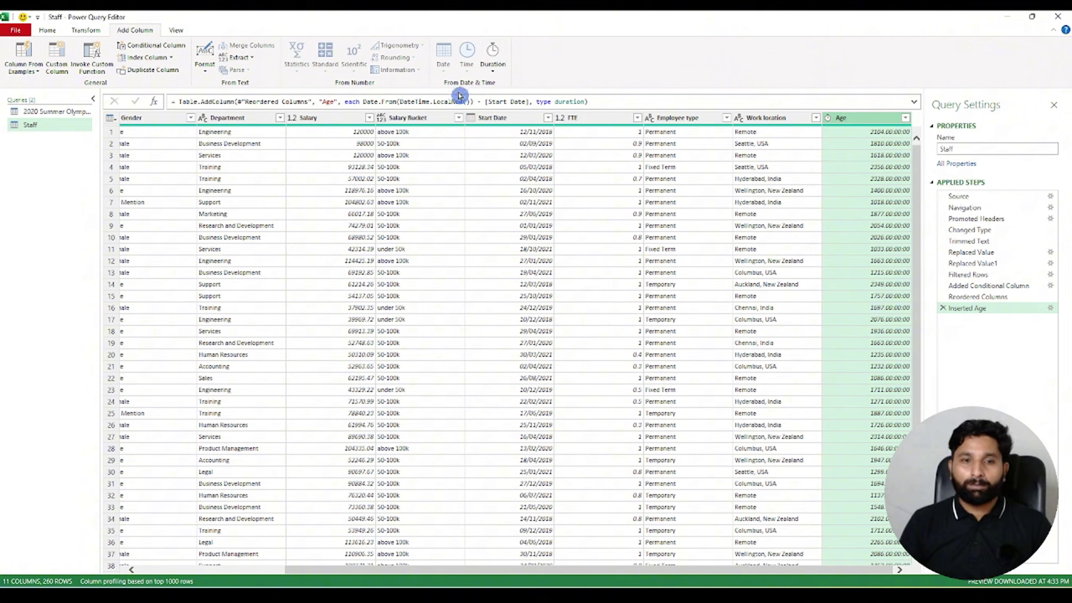
Add Total Days and Total Years columns from the Age duration
{"action": "left_click", "coordinate": [494, 59]}
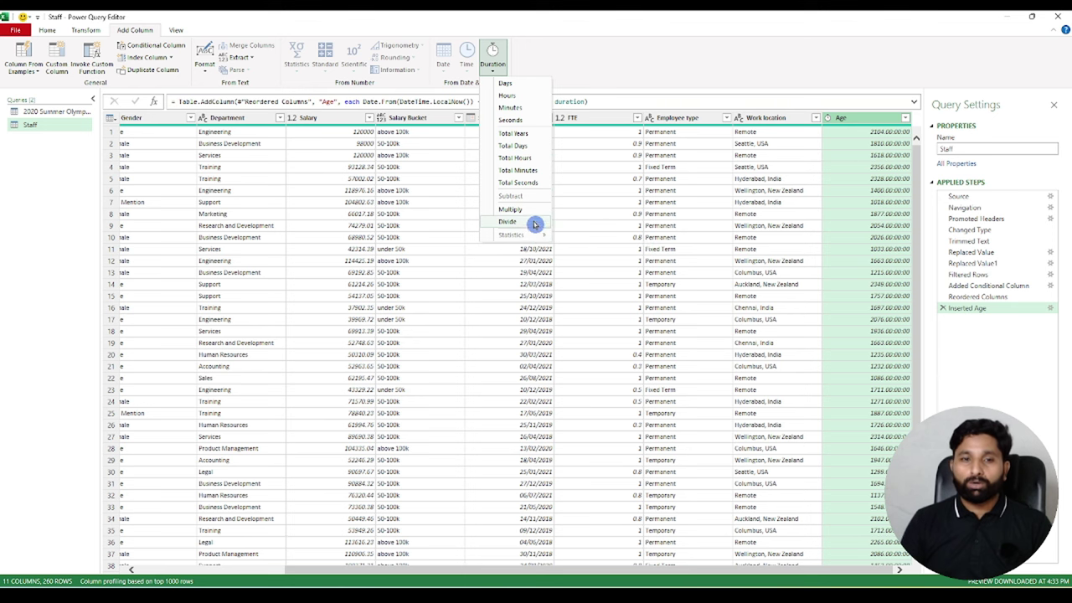
{"action": "left_click", "coordinate": [534, 149]}
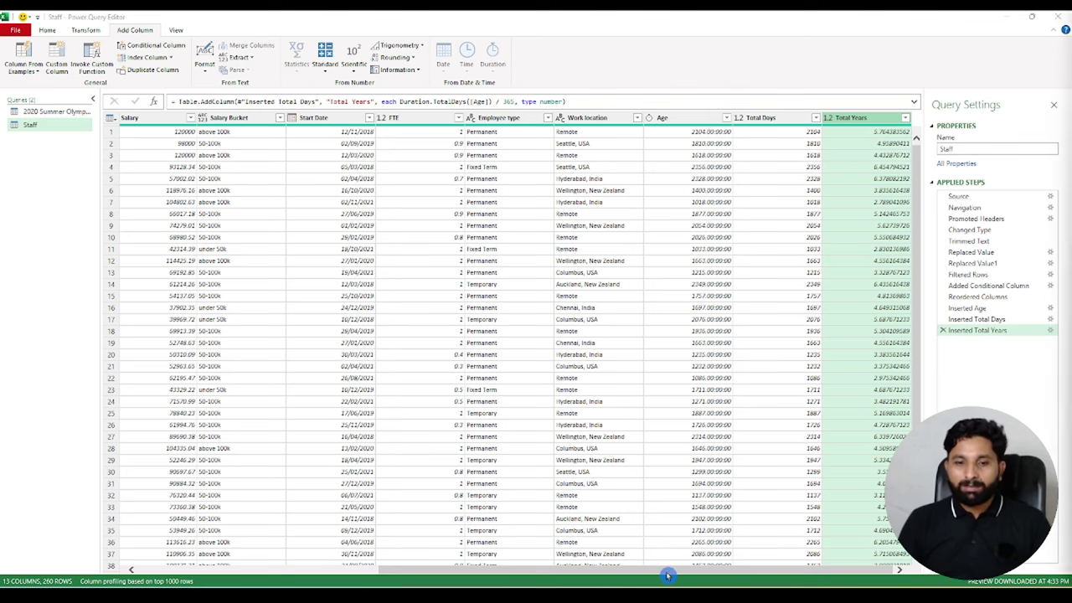
{"action": "left_click_drag", "start_coordinate": [533, 569], "coordinate": [293, 557]}
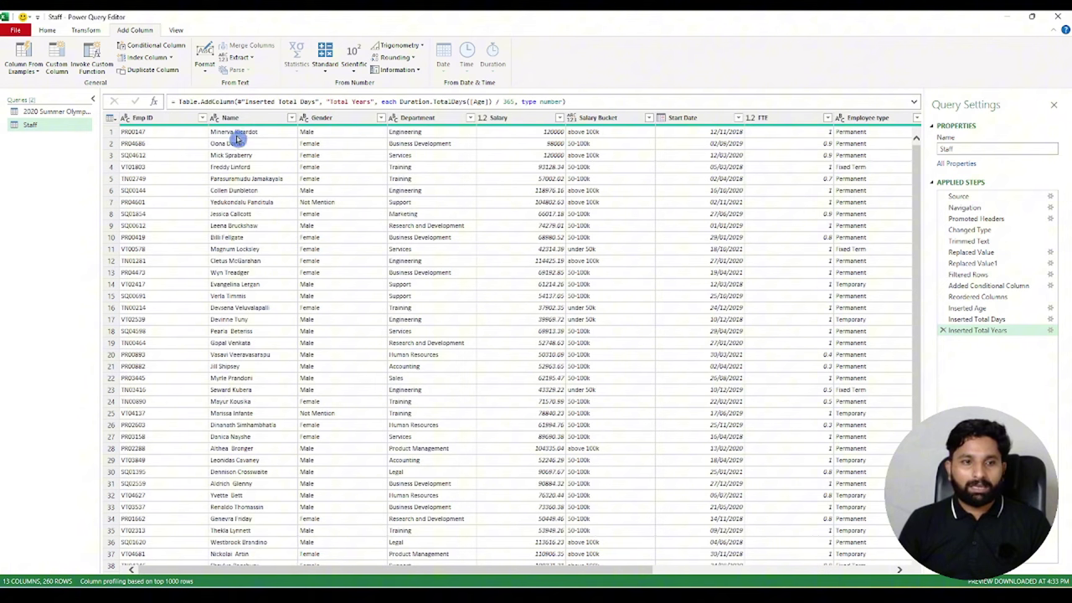
Split the Name column by the Space delimiter at the left-most occurrence into Name.1 and Name.2
{"action": "left_click", "coordinate": [249, 120]}
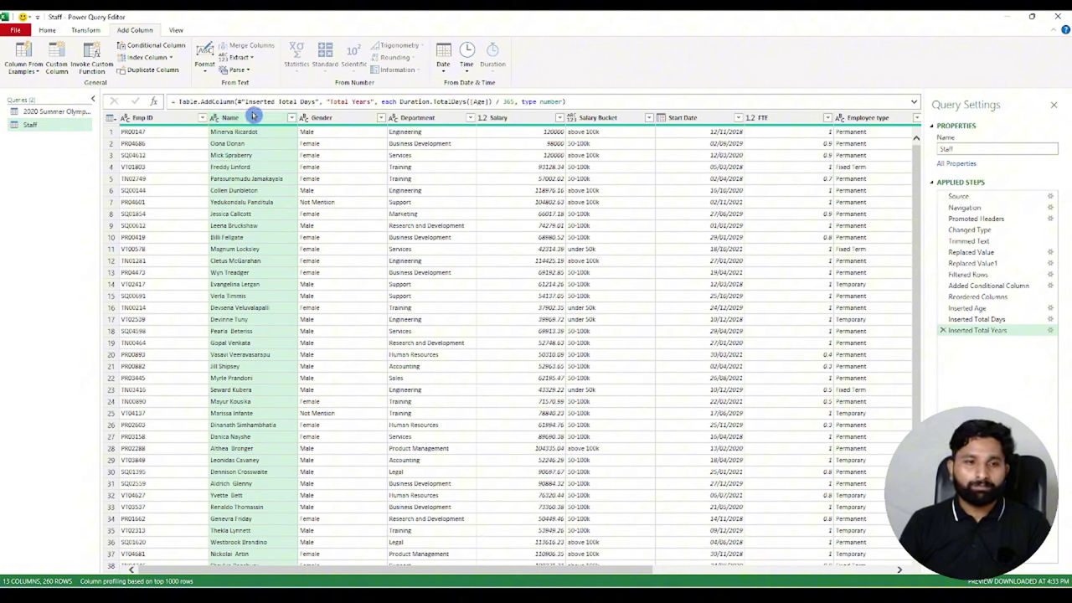
{"action": "left_click", "coordinate": [84, 30]}
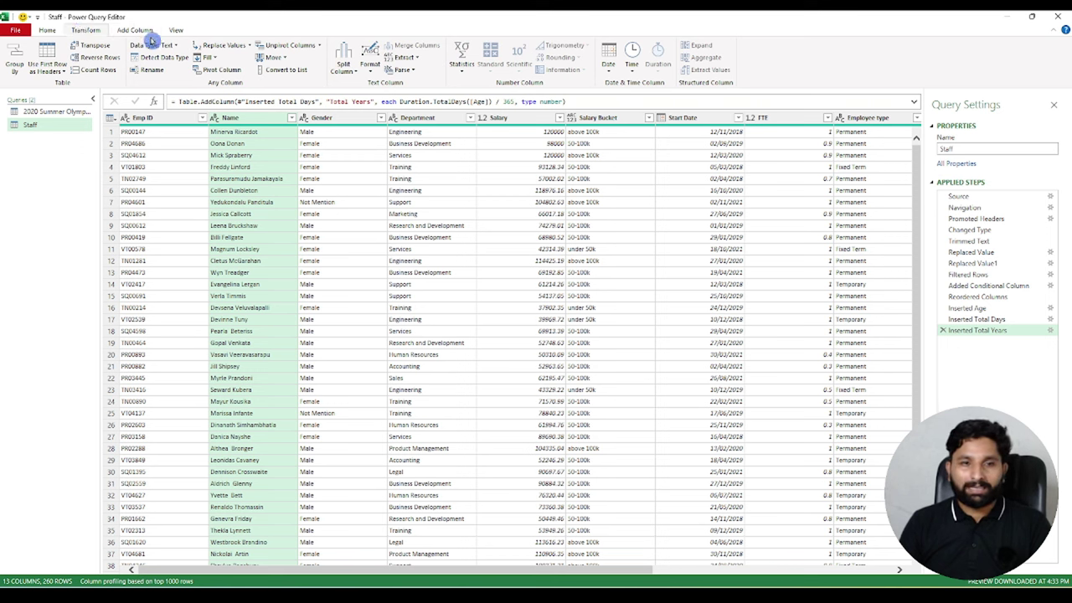
{"action": "left_click", "coordinate": [341, 62]}
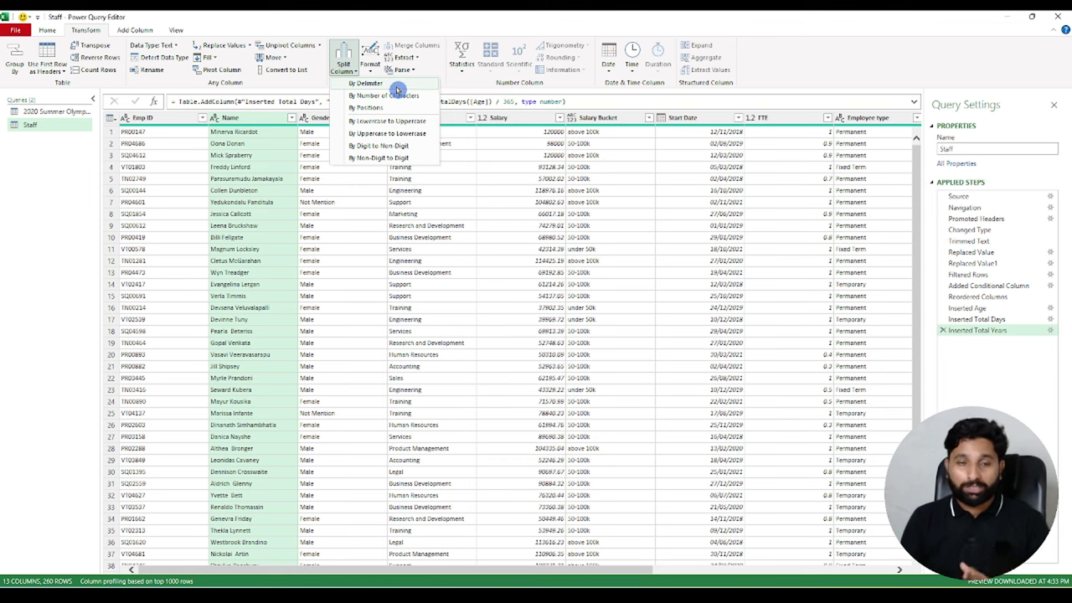
{"action": "left_click", "coordinate": [397, 86]}
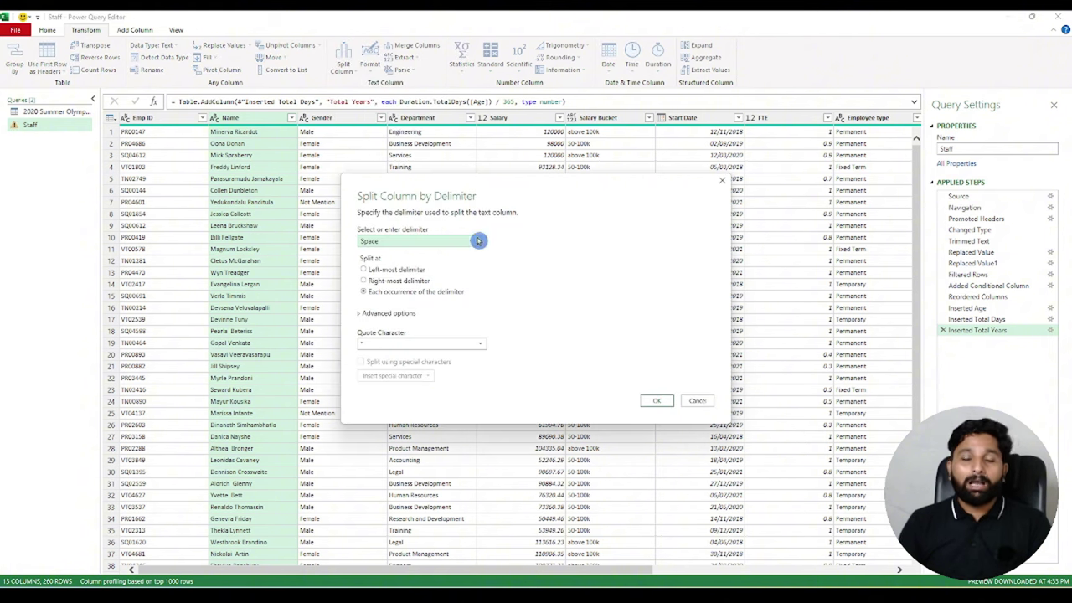
{"action": "left_click", "coordinate": [478, 242]}
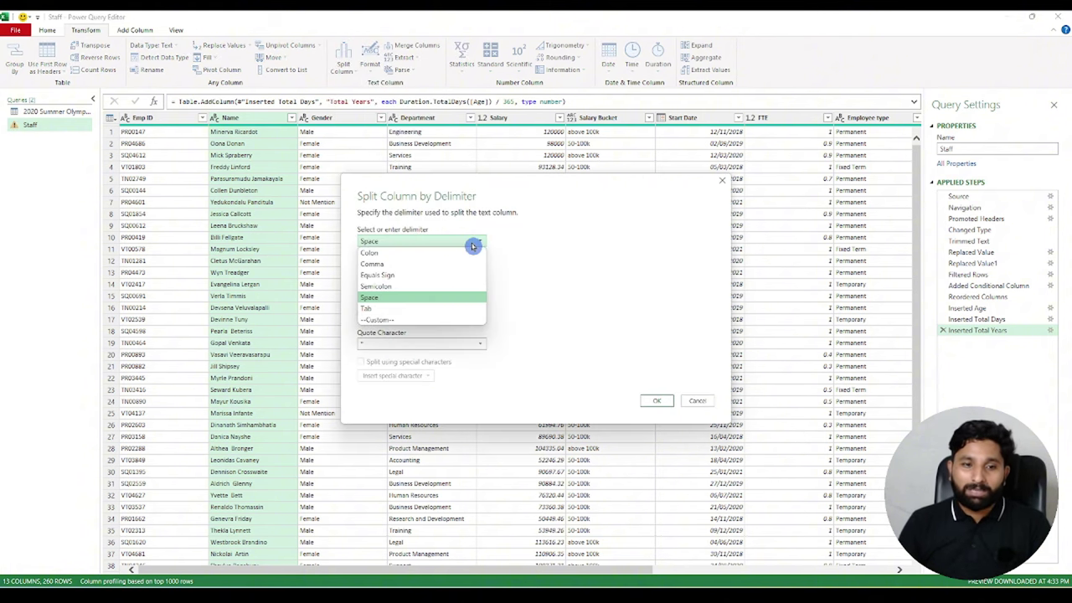
{"action": "left_click", "coordinate": [467, 300]}
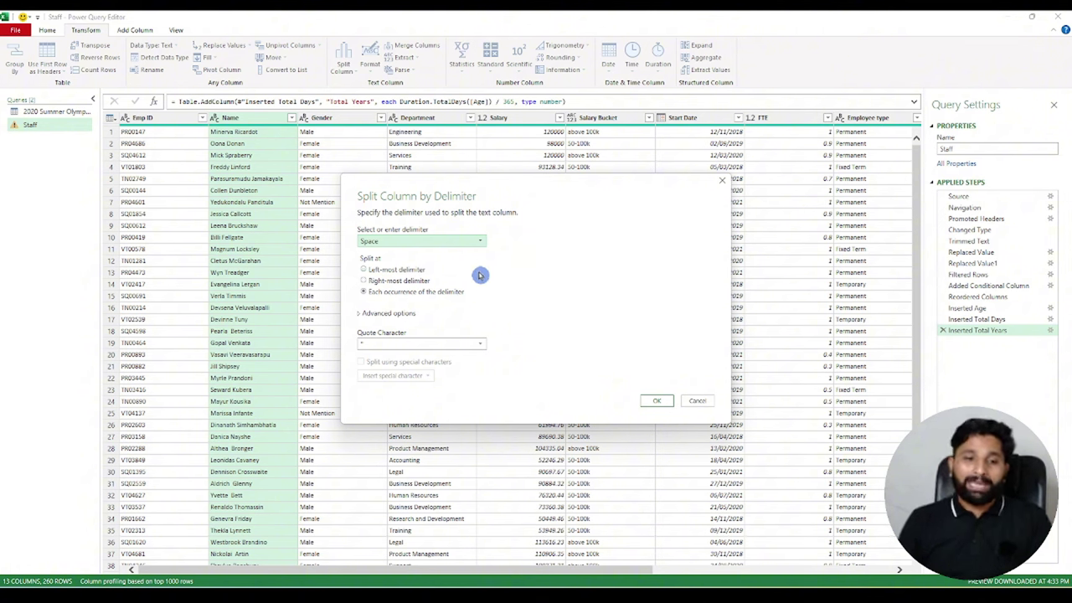
{"action": "left_click", "coordinate": [372, 272]}
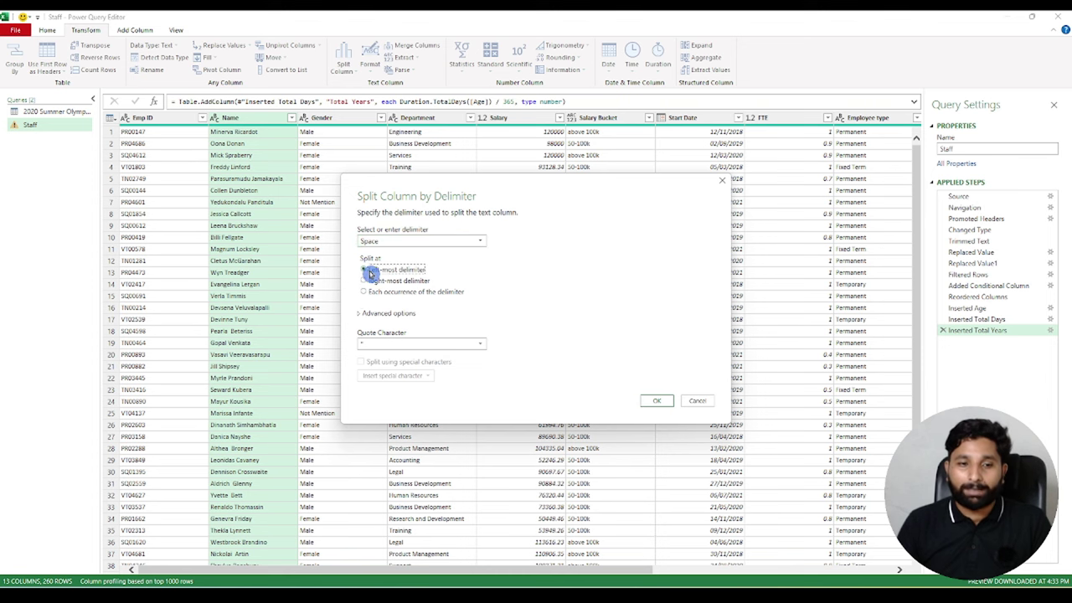
{"action": "left_click", "coordinate": [655, 400]}
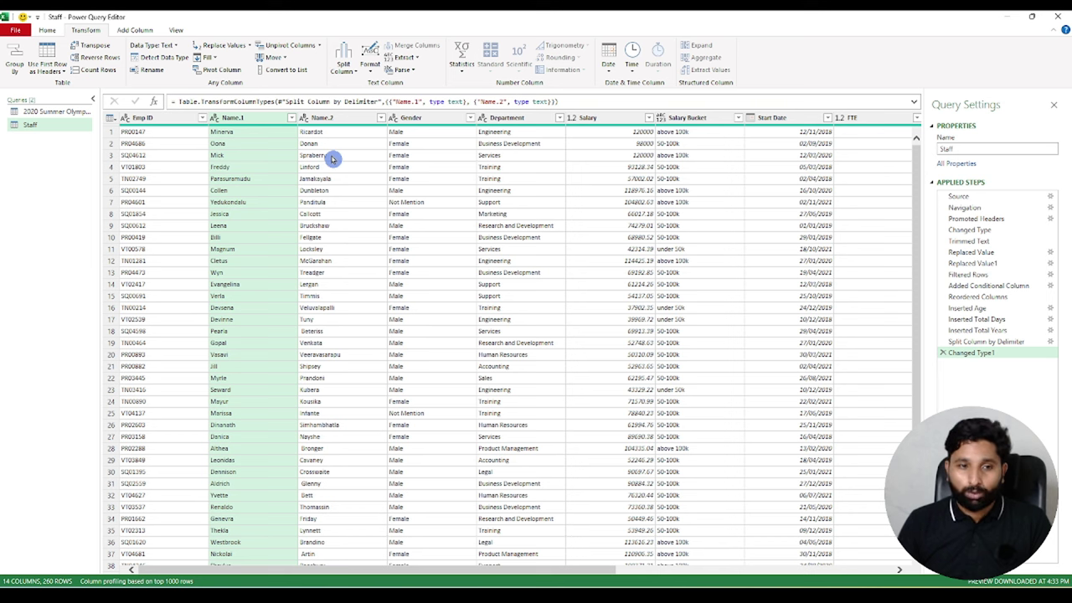
Rename Name.1 to First Name and Name.2 to Last Name
{"action": "double_click", "coordinate": [250, 120]}
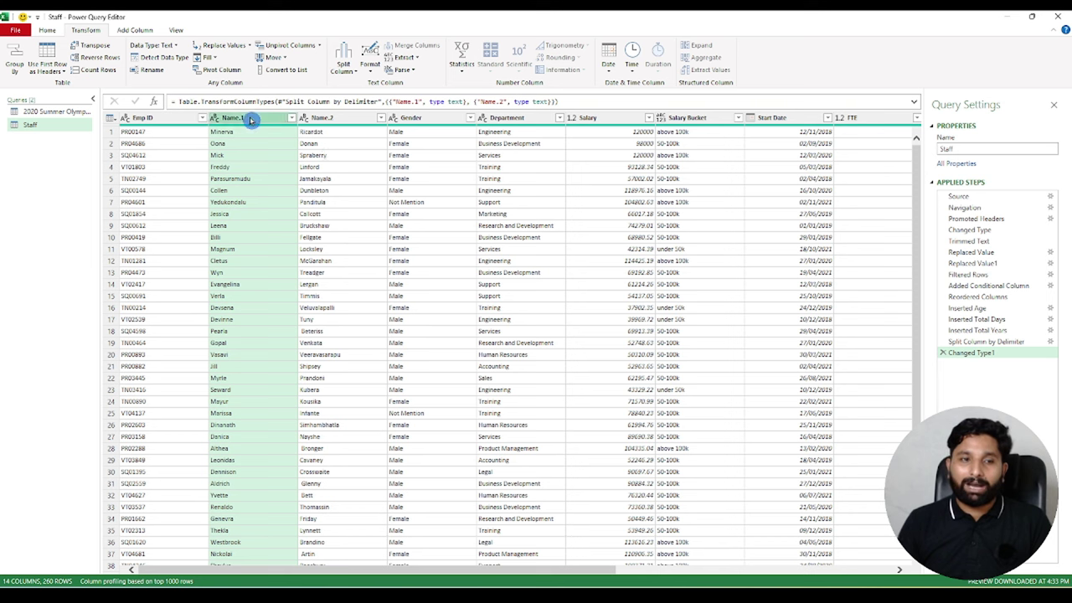
{"action": "type", "text": "First"}
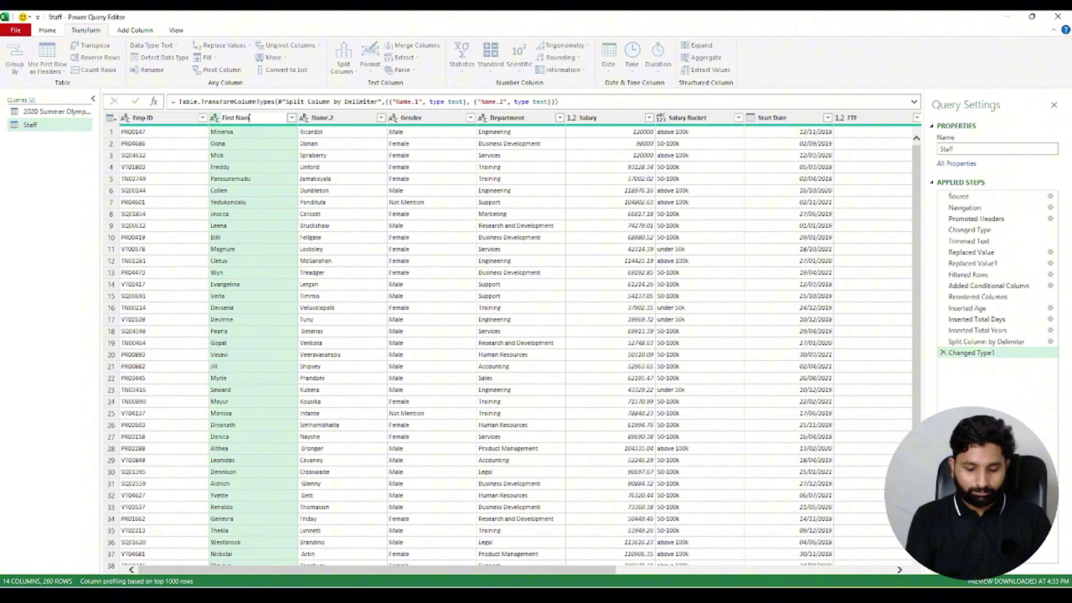
{"action": "key", "text": "Return"}
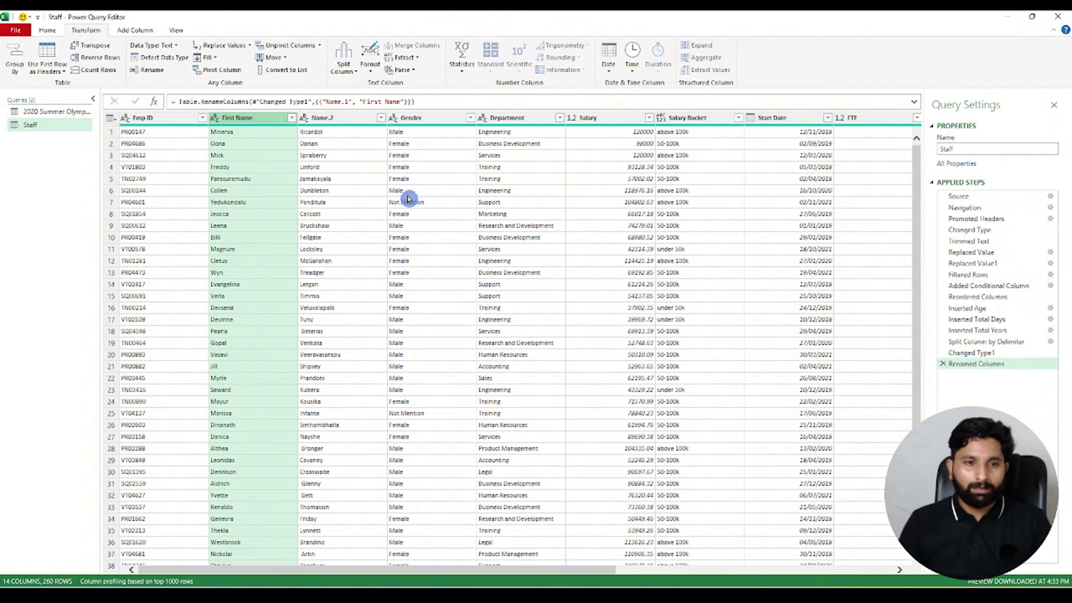
{"action": "double_click", "coordinate": [341, 121]}
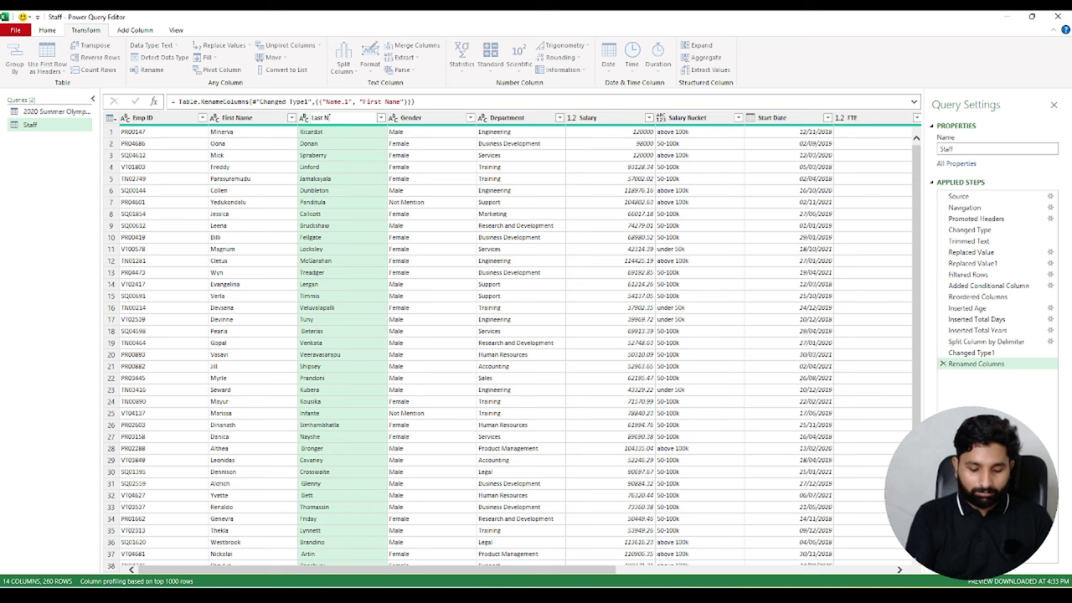
{"action": "key", "text": "Return"}
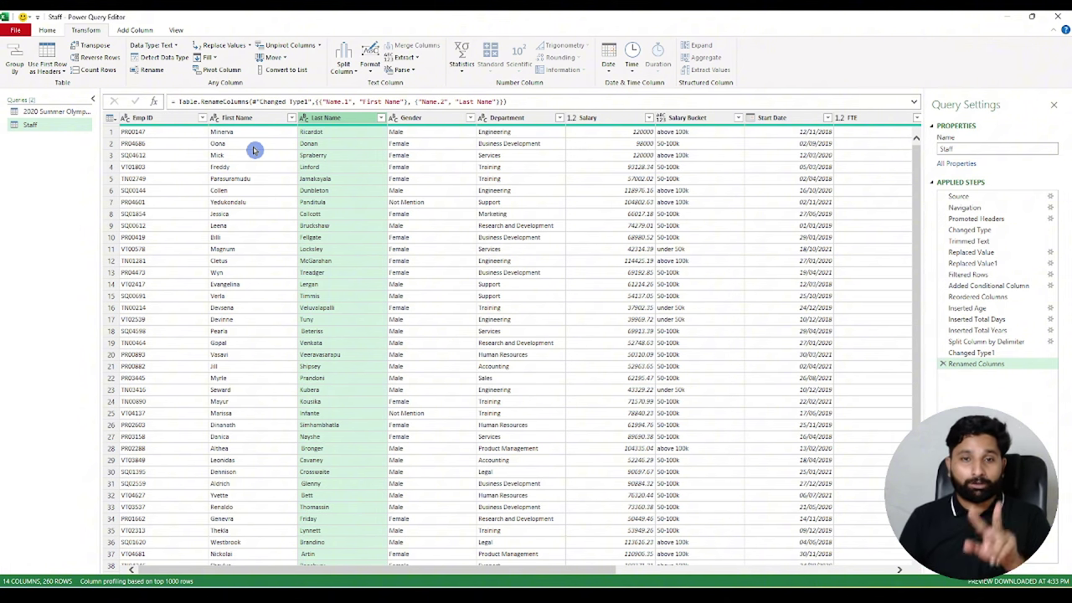
{"action": "scroll", "coordinate": [335, 134], "scroll_direction": "right", "scroll_amount": 5}
With the FTE column selected, open the Custom Column dialog from Add Column
{"action": "left_click", "coordinate": [426, 117]}
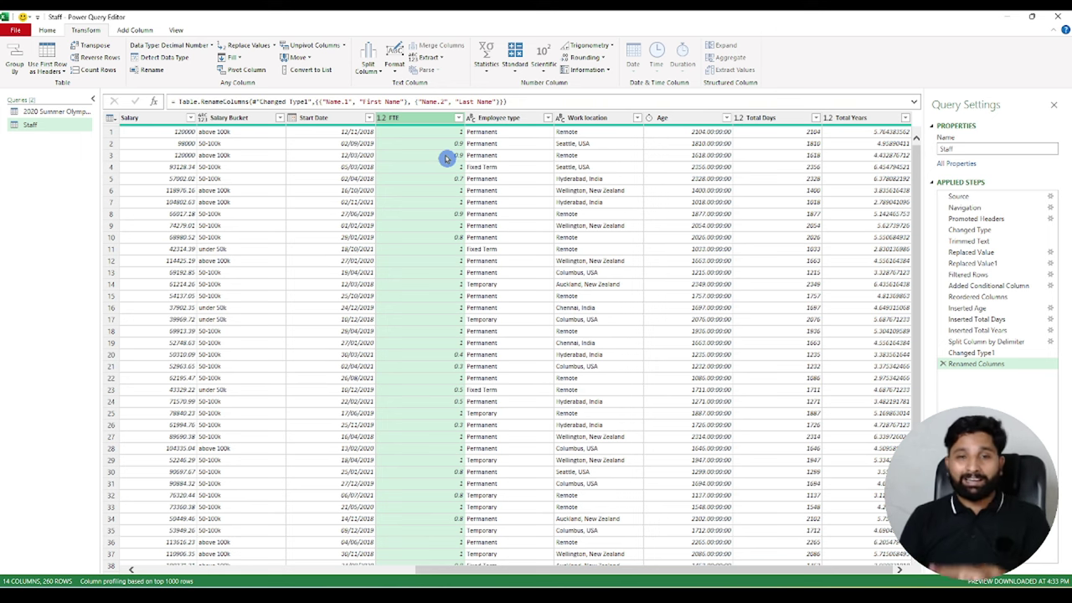
{"action": "left_click", "coordinate": [135, 29]}
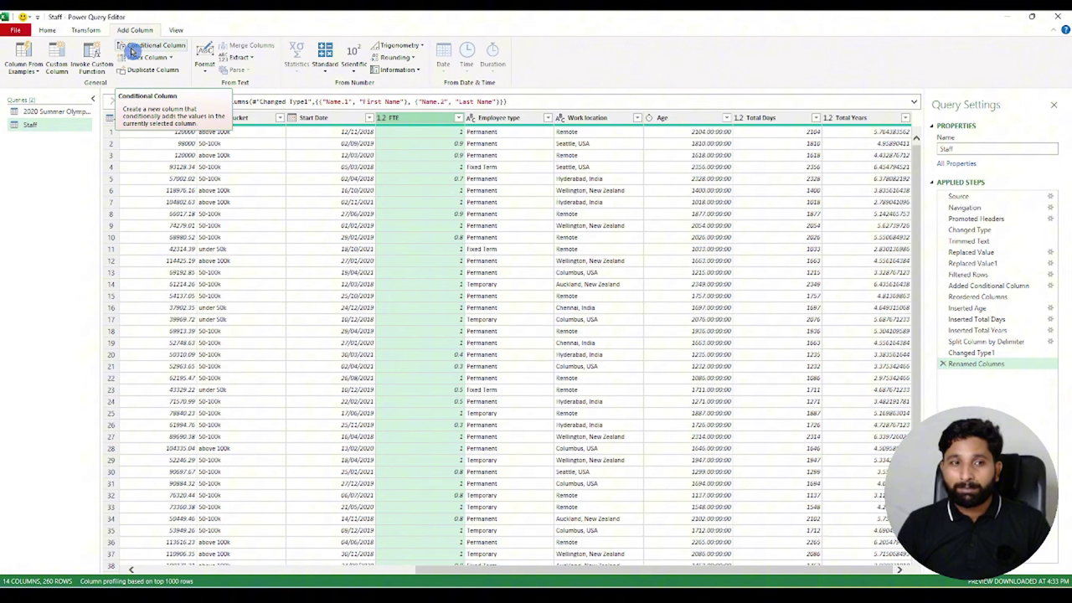
{"action": "left_click", "coordinate": [54, 55]}
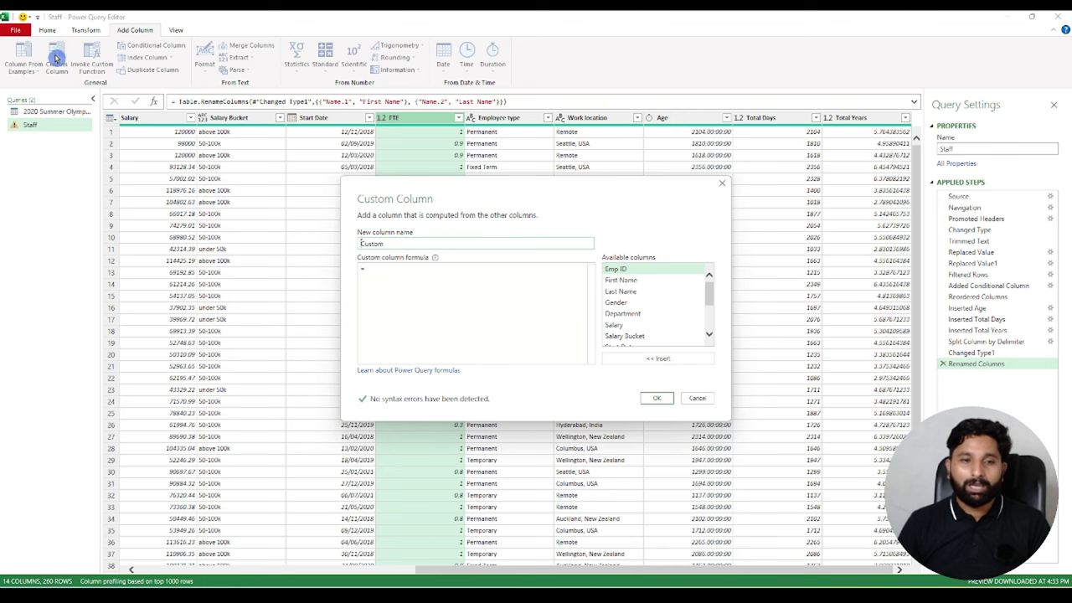
Replace the default column name Custom with Employee type
{"action": "double_click", "coordinate": [355, 242]}
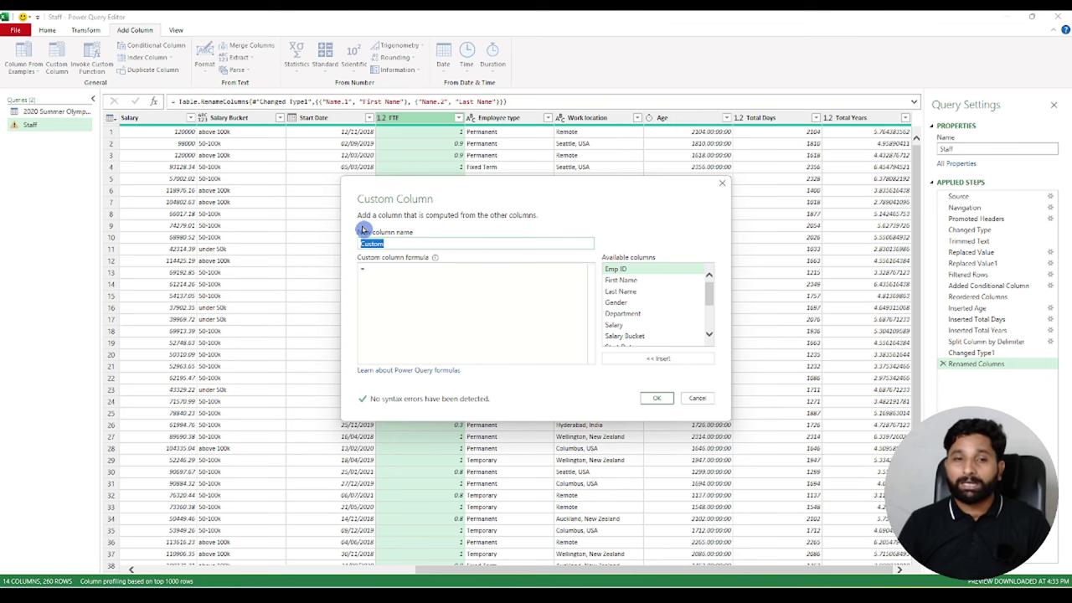
{"action": "type", "text": "E"}
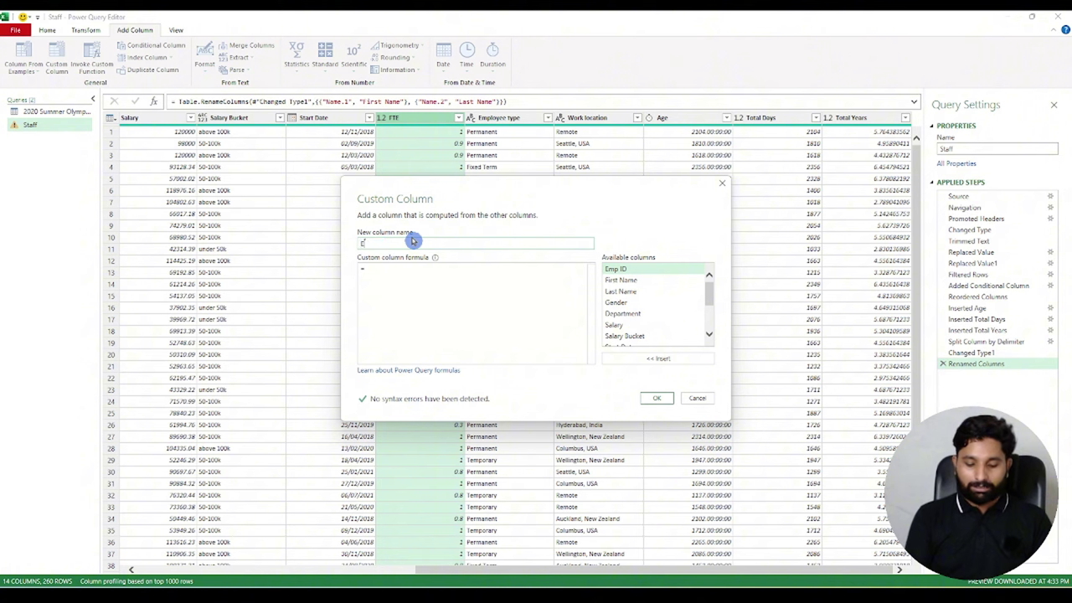
{"action": "type", "text": "mployee"}
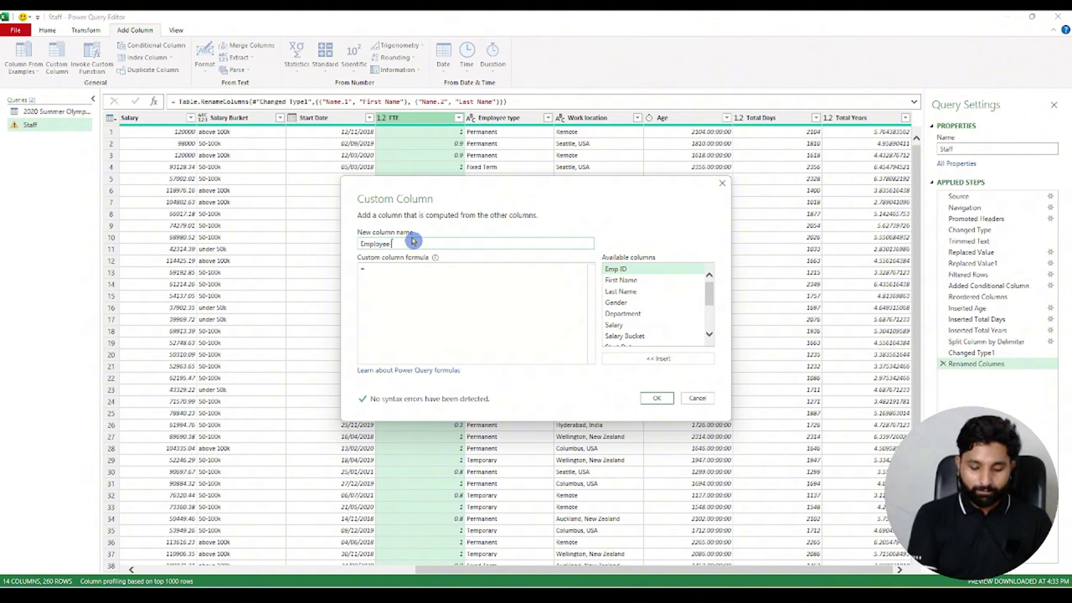
{"action": "type", "text": " typ"}
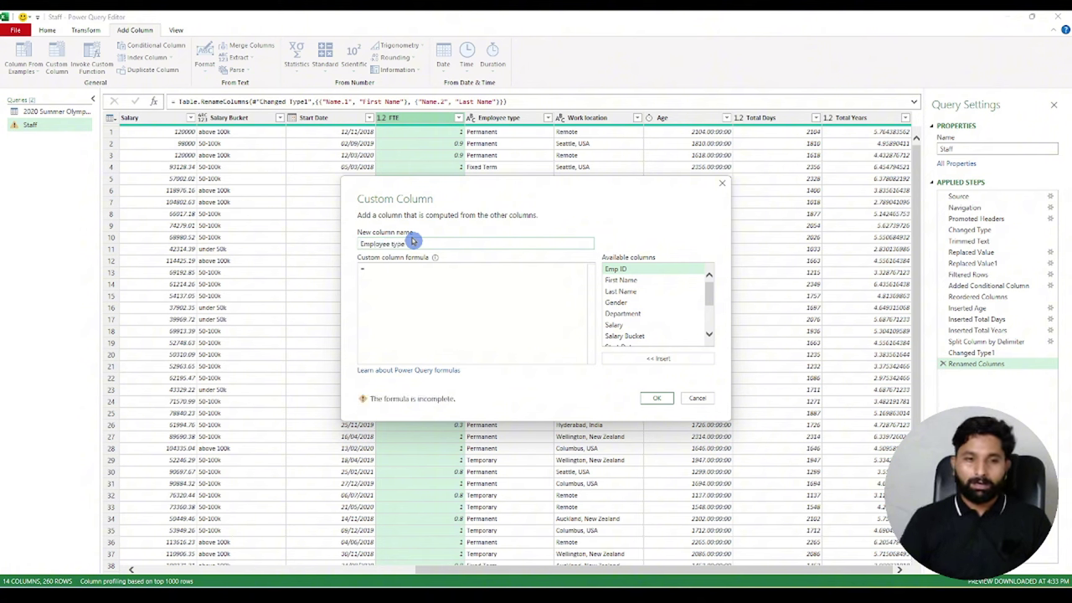
{"action": "type", "text": "e"}
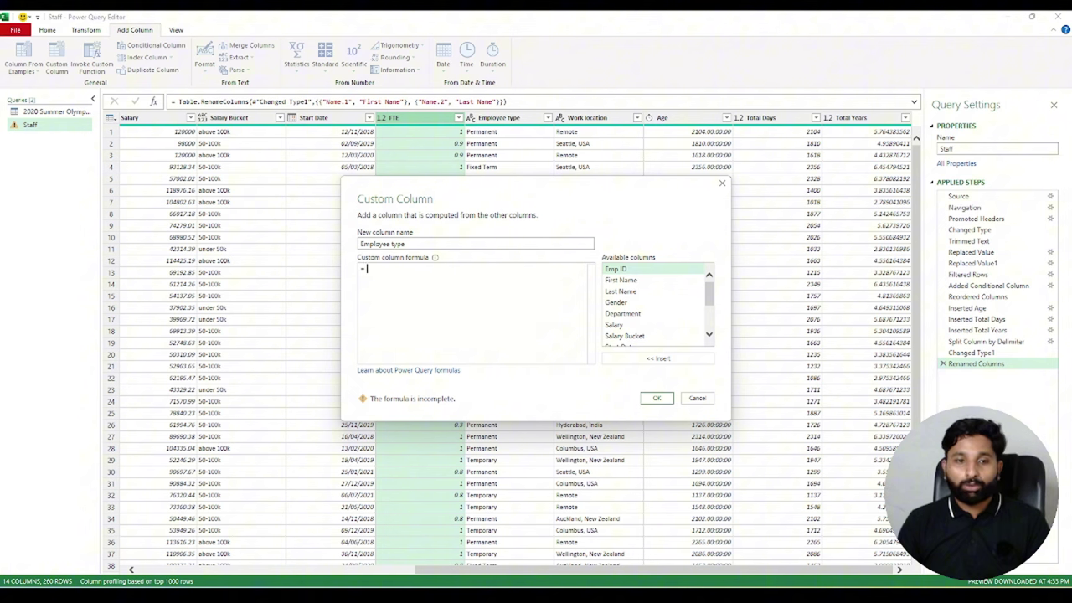
Enter the formula if [FTE] = 1 then "Full Time Employee" else "Part Time Employee" and create the column
{"action": "type", "text": "if"}
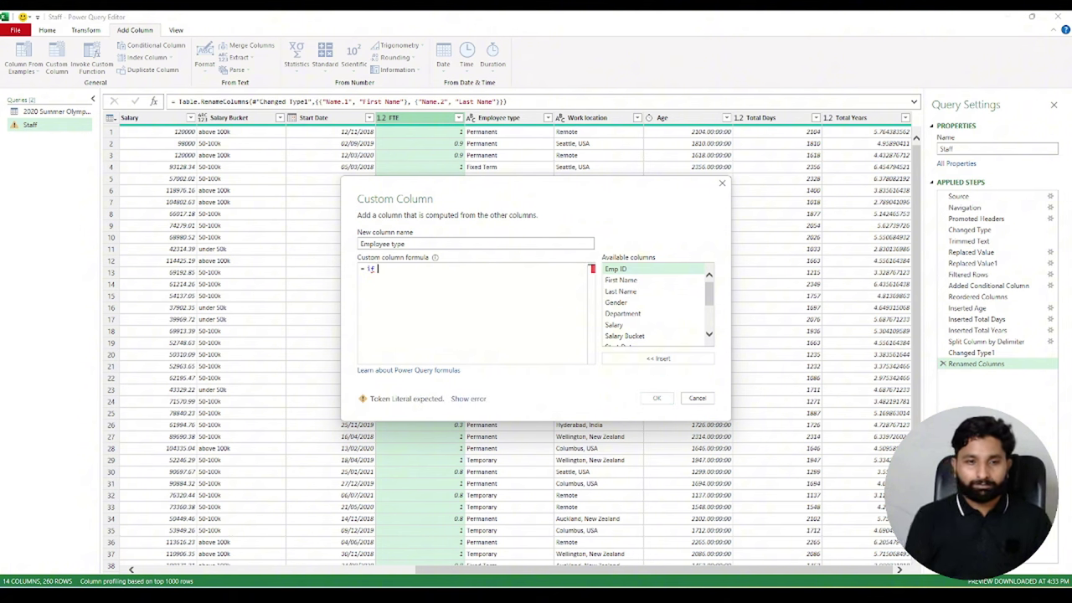
{"action": "scroll", "coordinate": [653, 310], "scroll_direction": "down", "scroll_amount": 3}
{"action": "left_click", "coordinate": [611, 310]}
{"action": "left_click", "coordinate": [658, 361]}
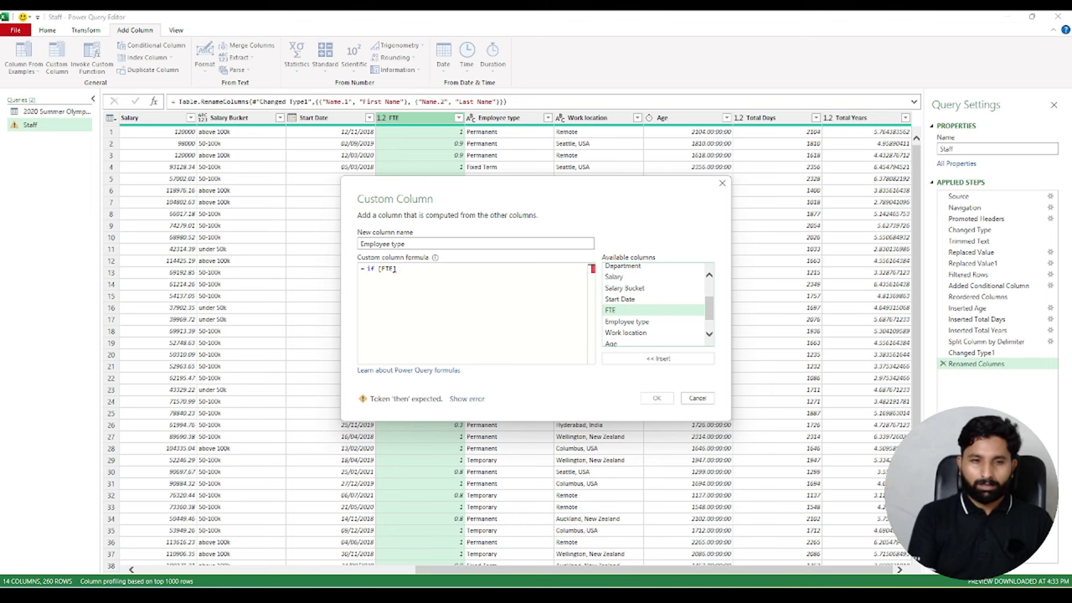
{"action": "type", "text": "= "}
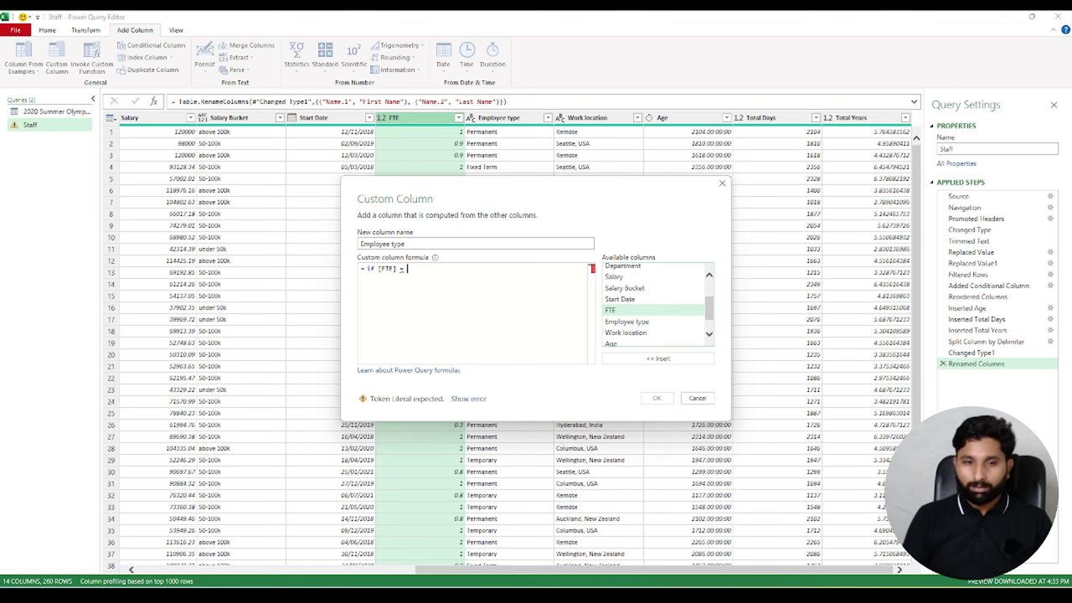
{"action": "type", "text": "1 "}
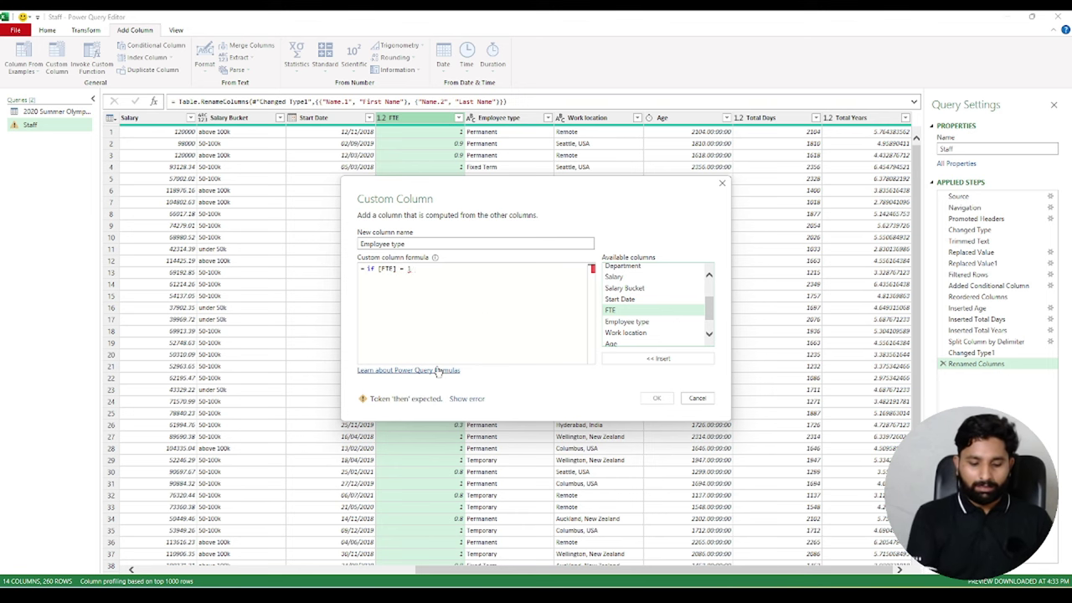
{"action": "type", "text": "then"}
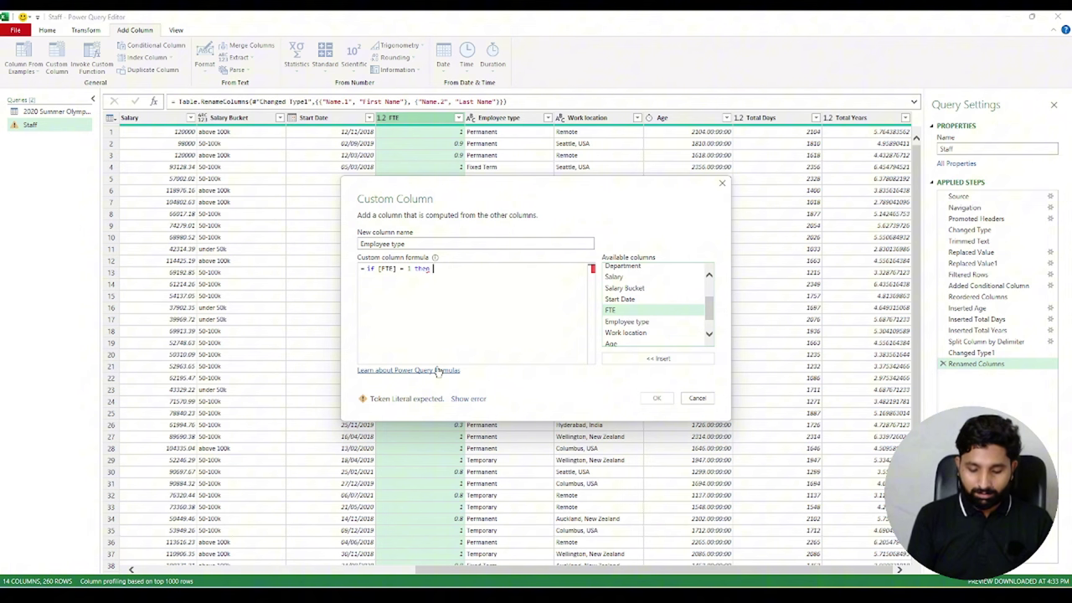
{"action": "type", "text": " \"Full Time Emp"}
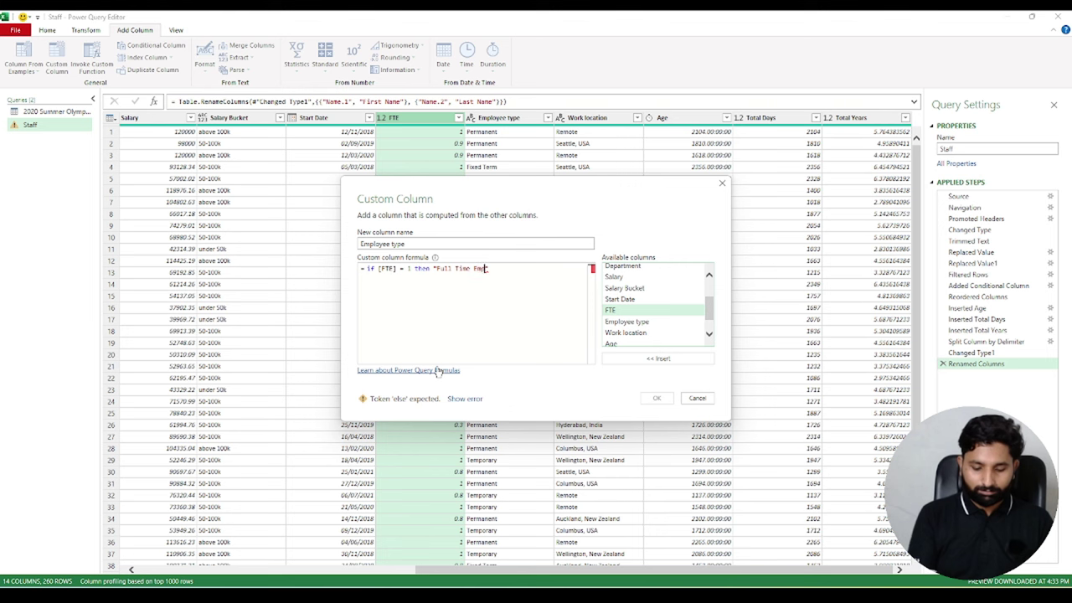
{"action": "type", "text": "loye"}
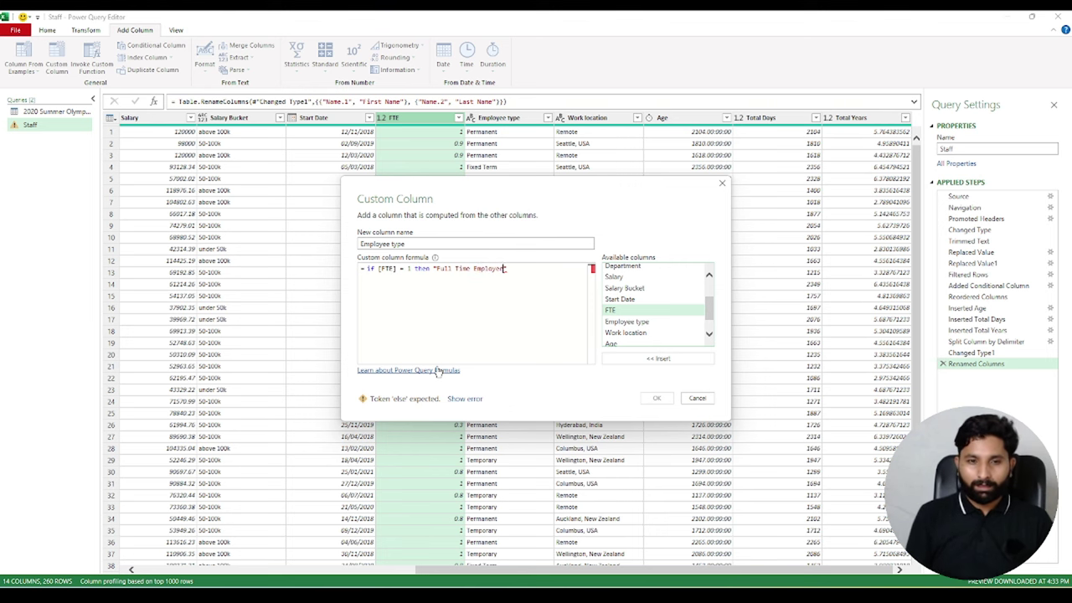
{"action": "type", "text": "e\" else "}
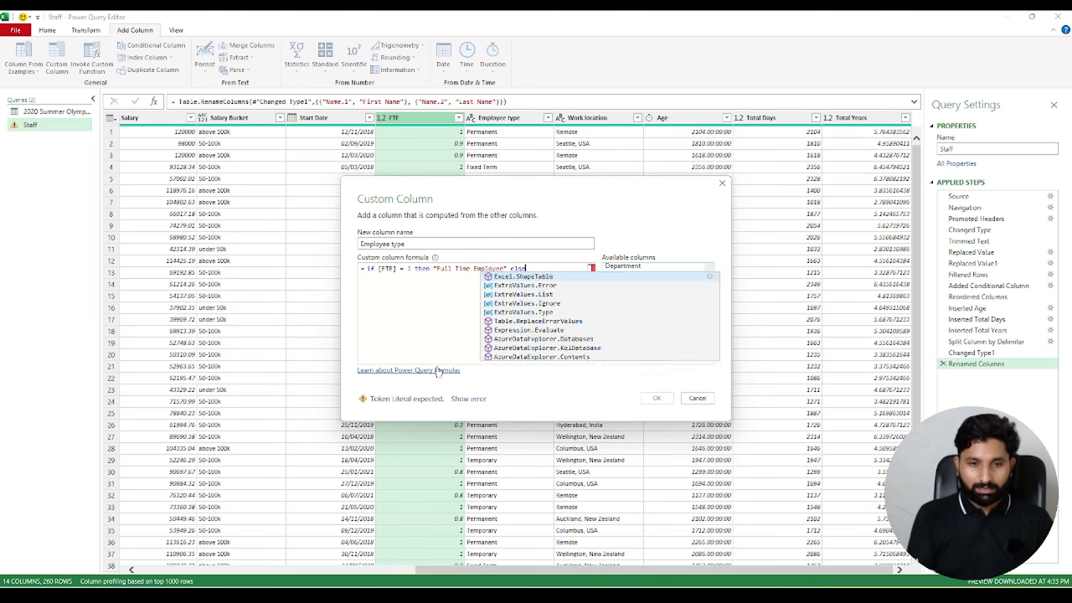
{"action": "type", "text": "\"Pa"}
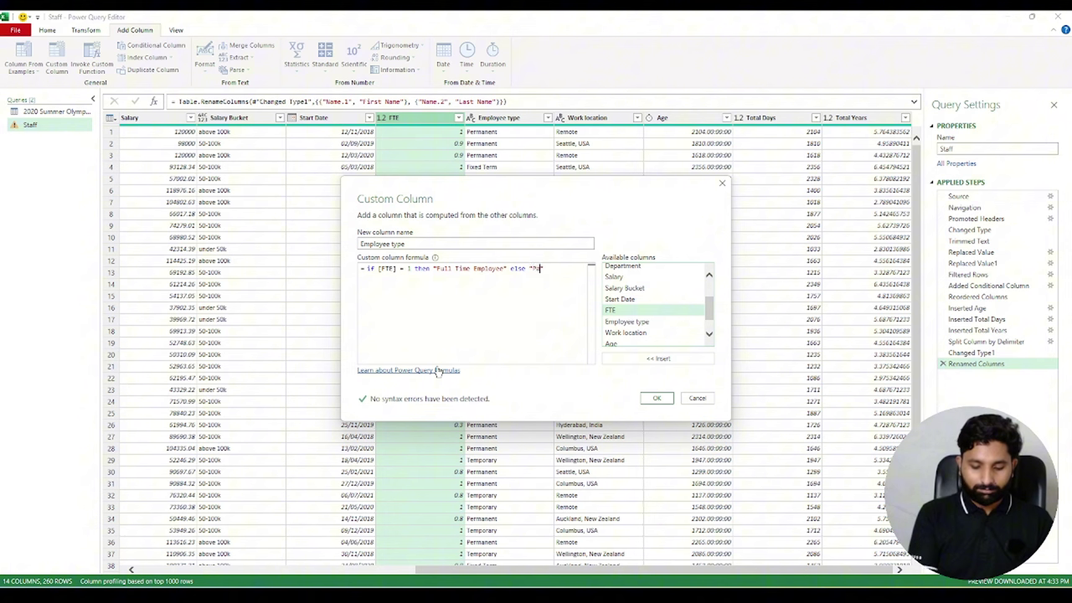
{"action": "type", "text": "rt Time"}
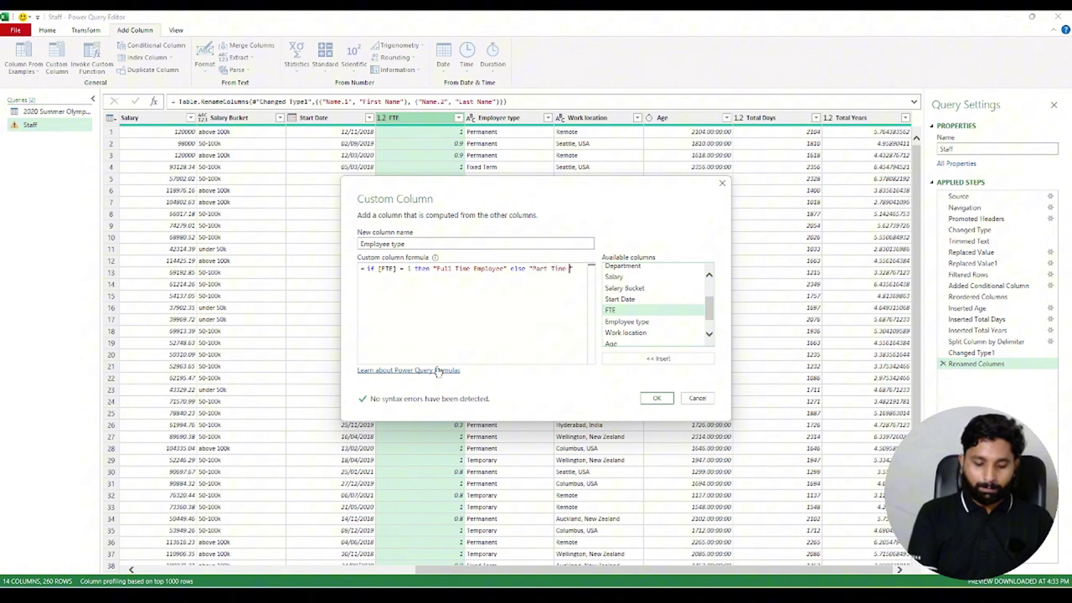
{"action": "type", "text": " employee"}
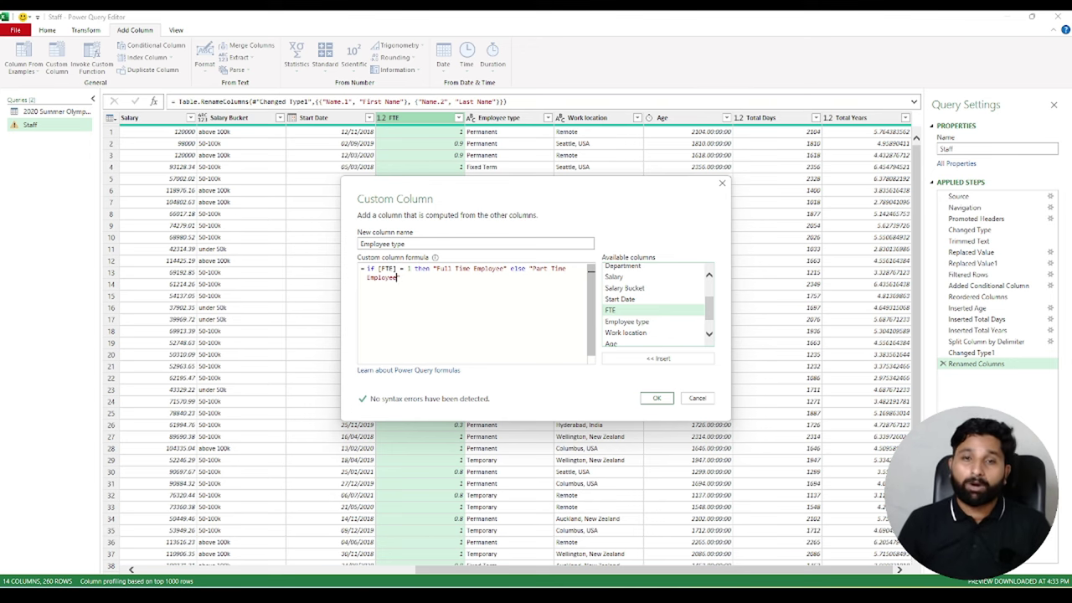
{"action": "left_click", "coordinate": [657, 398]}
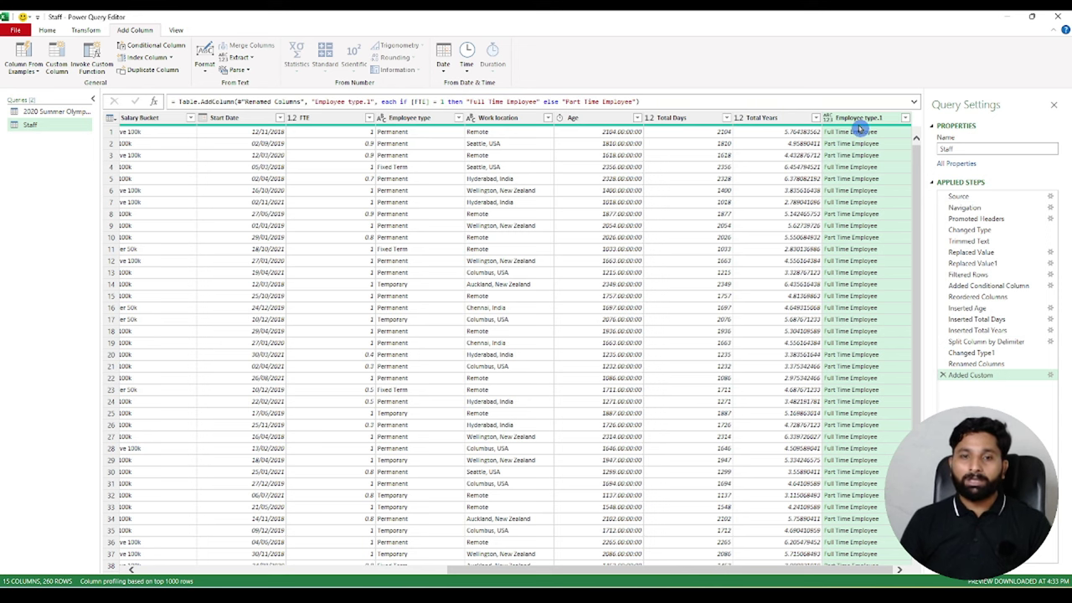
Move the Employee type.1 column to sit right after FTE
{"action": "left_click_drag", "start_coordinate": [865, 118], "coordinate": [403, 118]}
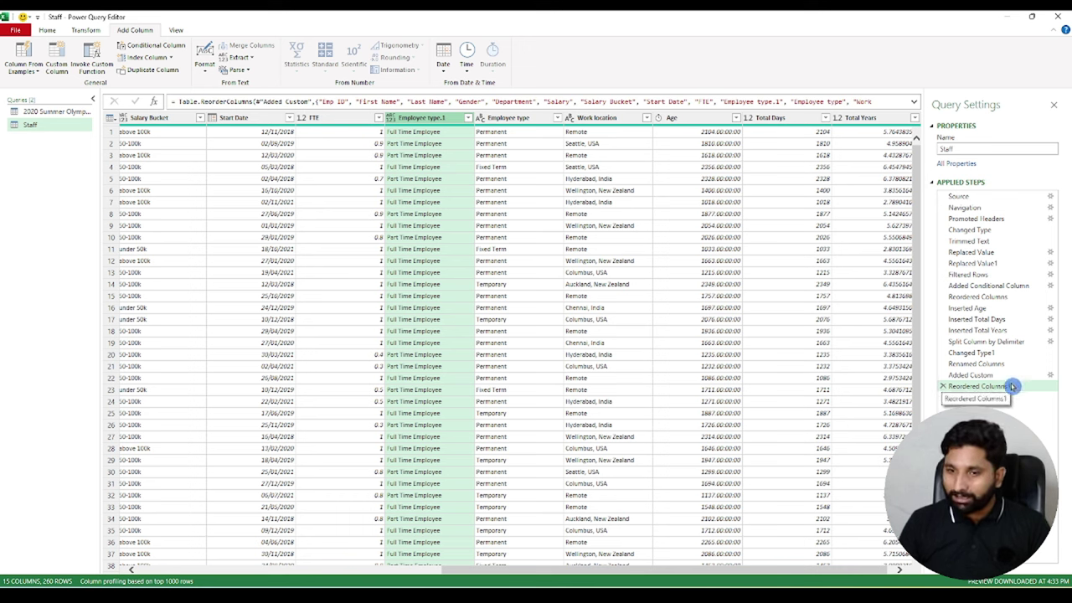
Bring up the Source step's Excel Workbook settings for sample-staff-data.xlsx
{"action": "left_click", "coordinate": [1050, 201]}
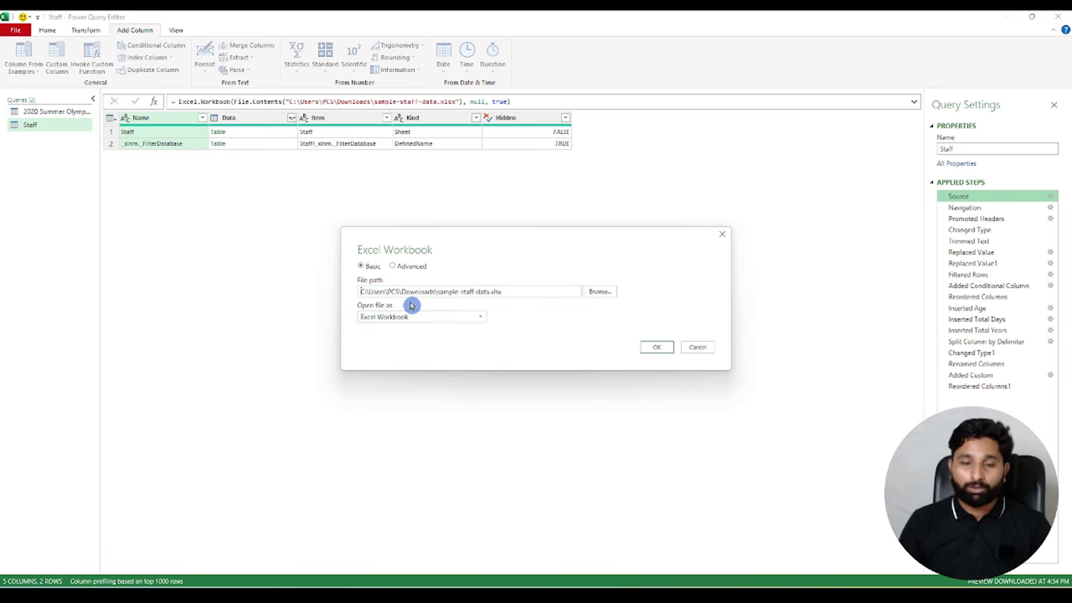
Cancel the workbook dialog, then preview the Navigation, Promoted Headers and Split Column by Delimiter steps
{"action": "left_click", "coordinate": [702, 350]}
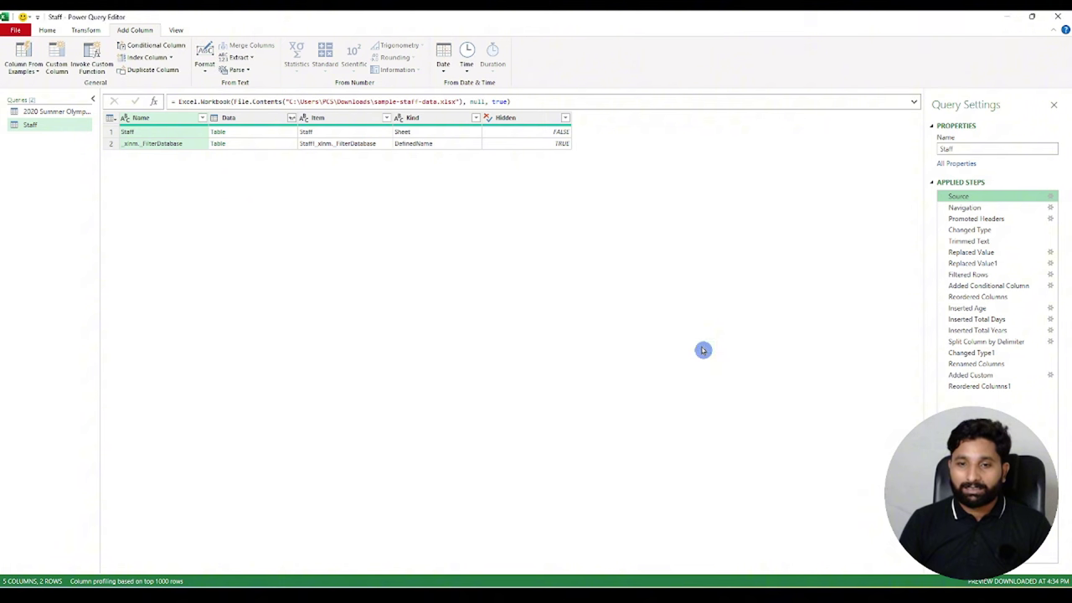
{"action": "left_click", "coordinate": [1006, 209]}
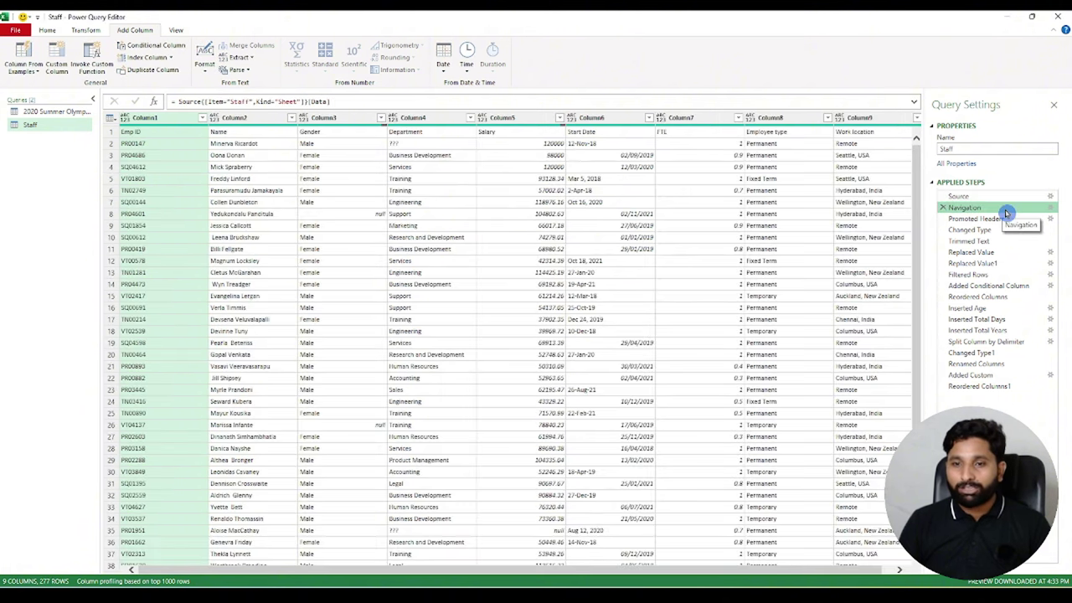
{"action": "left_click", "coordinate": [1002, 220]}
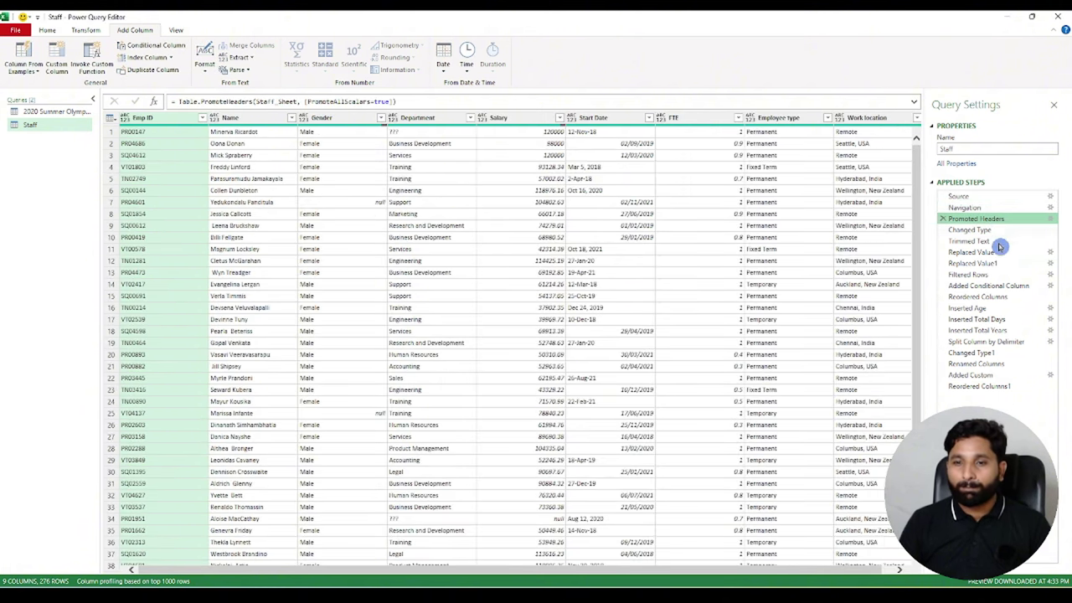
{"action": "left_click", "coordinate": [987, 342]}
{"action": "left_click", "coordinate": [1050, 342]}
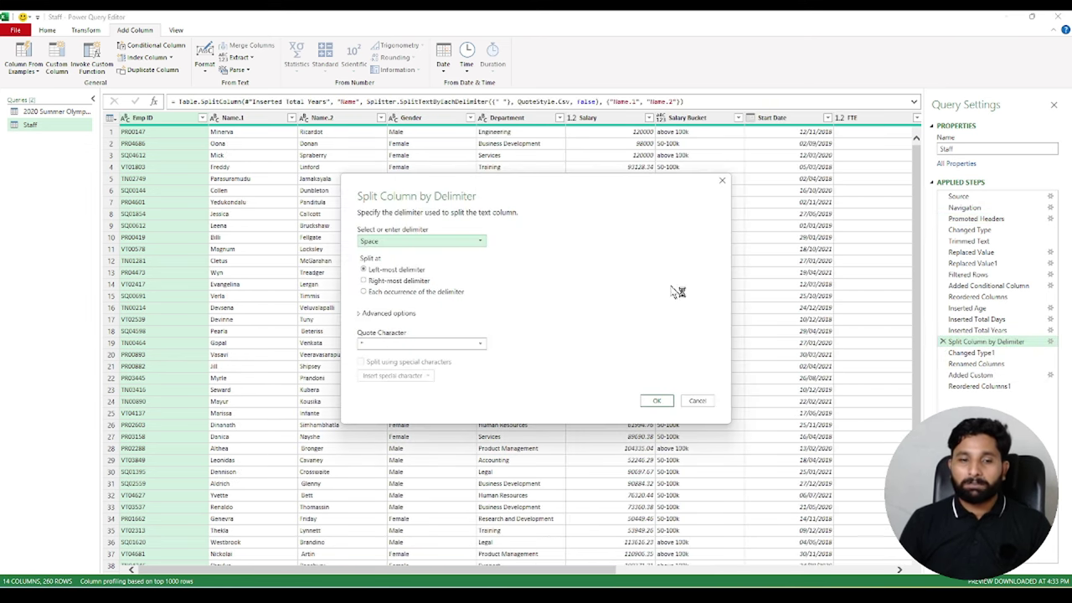
{"action": "left_click", "coordinate": [698, 401]}
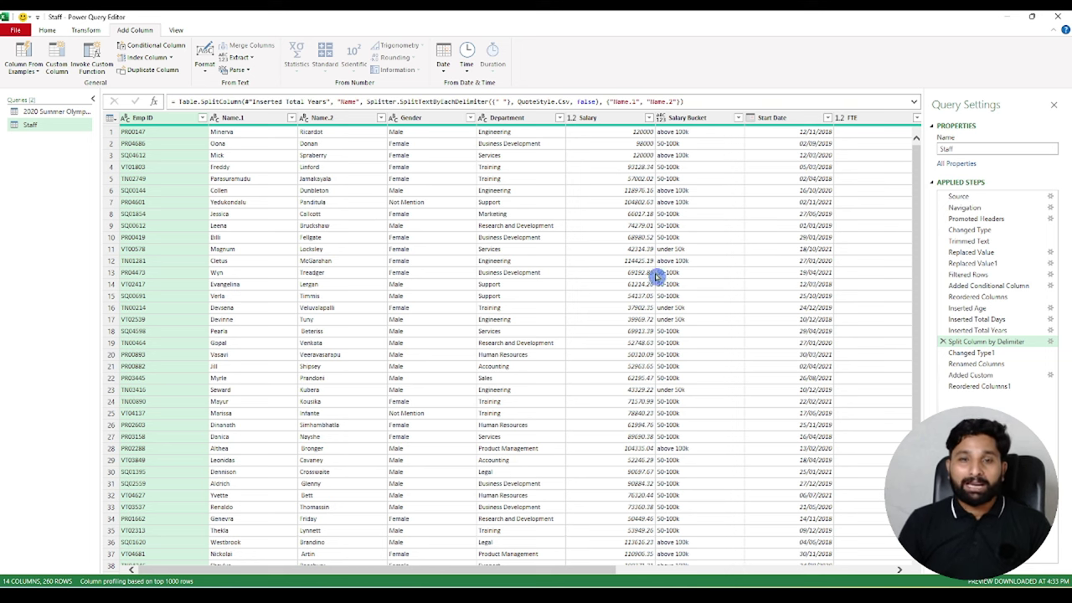
Use Close & Load to load the Staff query into Excel as a 260-row table
{"action": "left_click", "coordinate": [50, 30]}
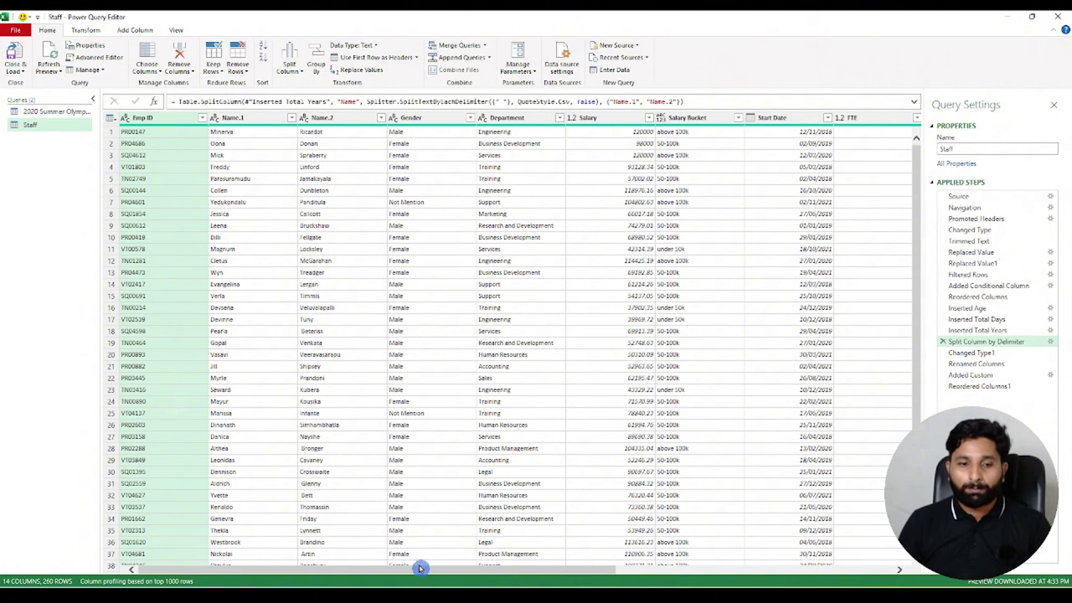
{"action": "mouse_move", "coordinate": [422, 570]}
{"action": "left_mouse_down"}
{"action": "mouse_move", "coordinate": [857, 572]}
{"action": "mouse_move", "coordinate": [218, 569]}
{"action": "left_mouse_up"}
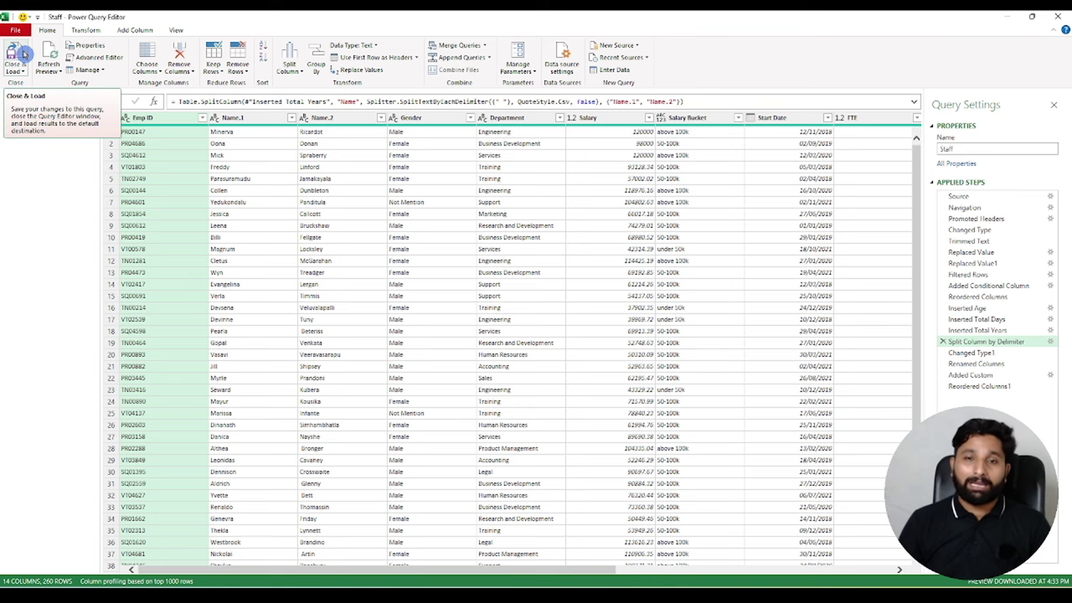
{"action": "left_click", "coordinate": [17, 55]}
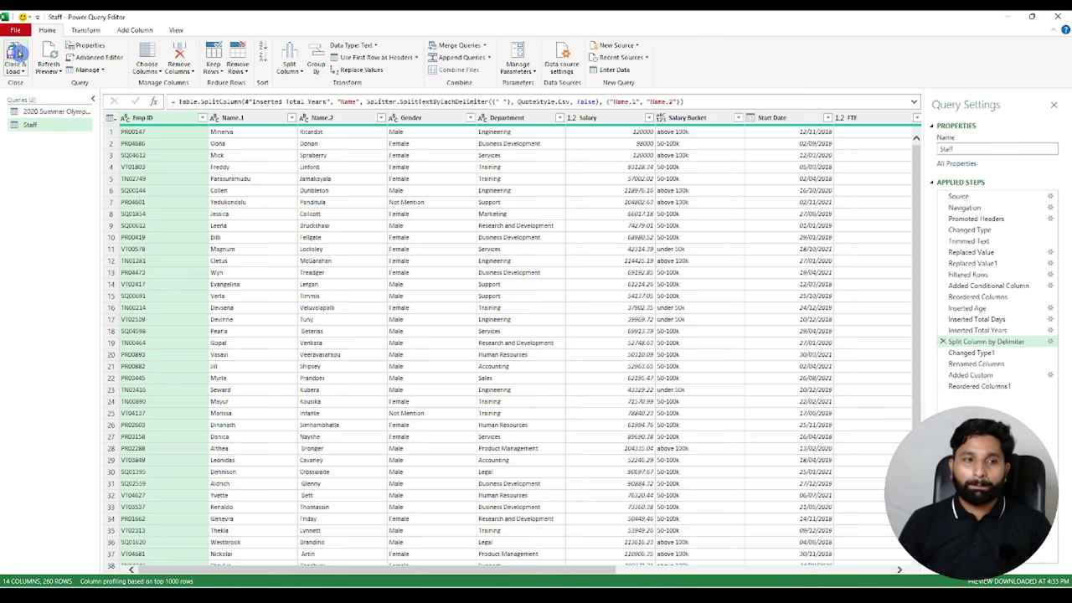
{"action": "left_click", "coordinate": [15, 53]}
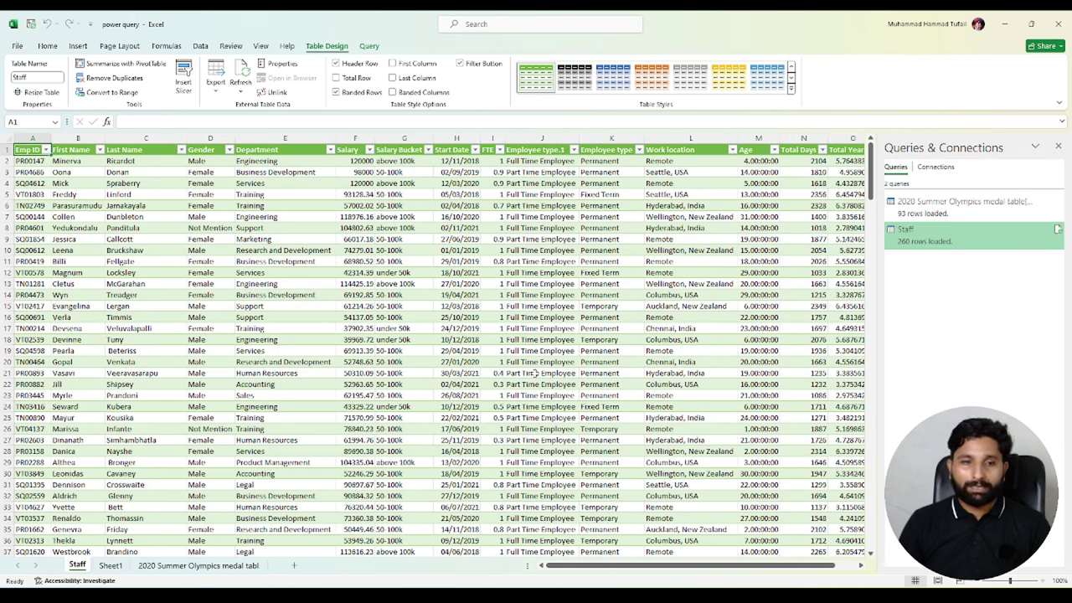
Close the Queries & Connections pane and inspect salaries F2:F6, including 98000 and 120000
{"action": "left_click", "coordinate": [1059, 146]}
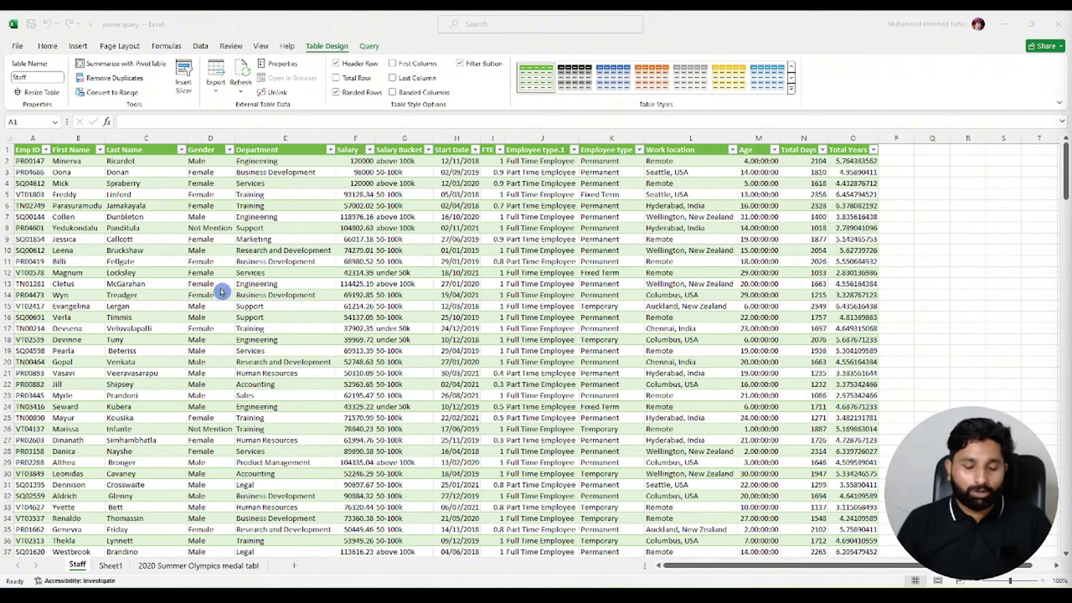
{"action": "scroll", "coordinate": [251, 316], "scroll_direction": "up", "scroll_amount": 3, "text": "ctrl"}
{"action": "scroll", "coordinate": [259, 325], "scroll_direction": "up", "scroll_amount": 3, "text": "ctrl"}
{"action": "left_click", "coordinate": [542, 270]}
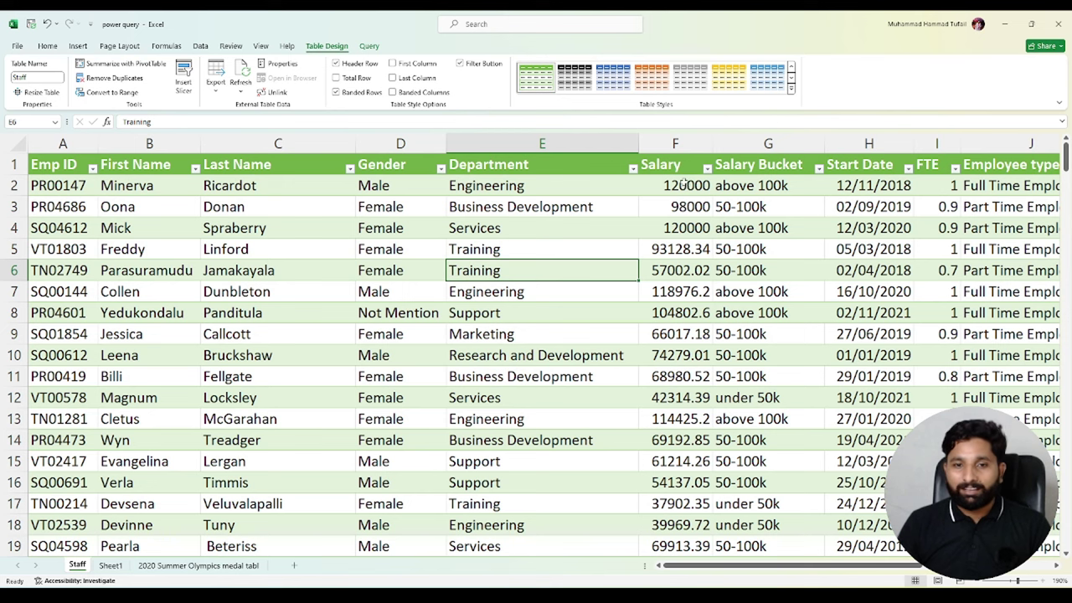
{"action": "left_click_drag", "start_coordinate": [684, 184], "coordinate": [682, 270]}
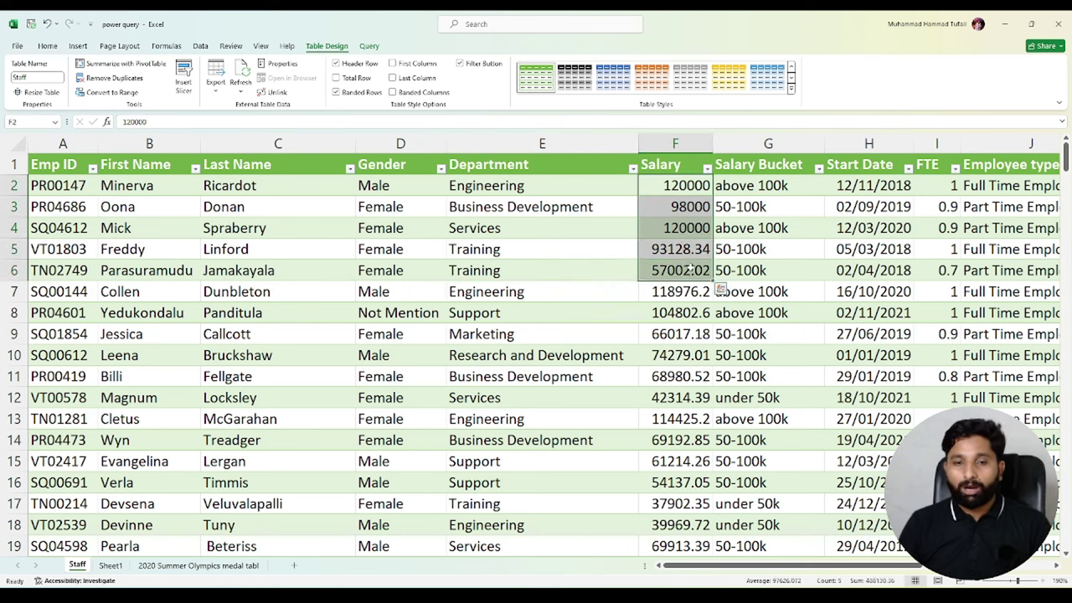
{"action": "left_click", "coordinate": [679, 207]}
{"action": "left_click", "coordinate": [677, 227]}
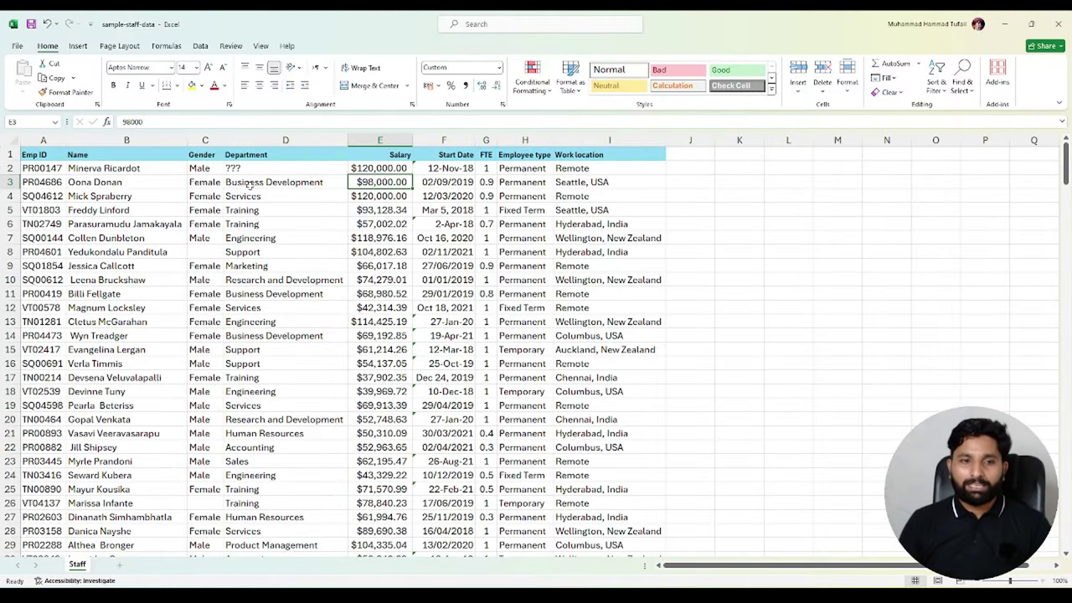
Change the salary in E4 of sample-staff-data to 150000
{"action": "left_click", "coordinate": [386, 198]}
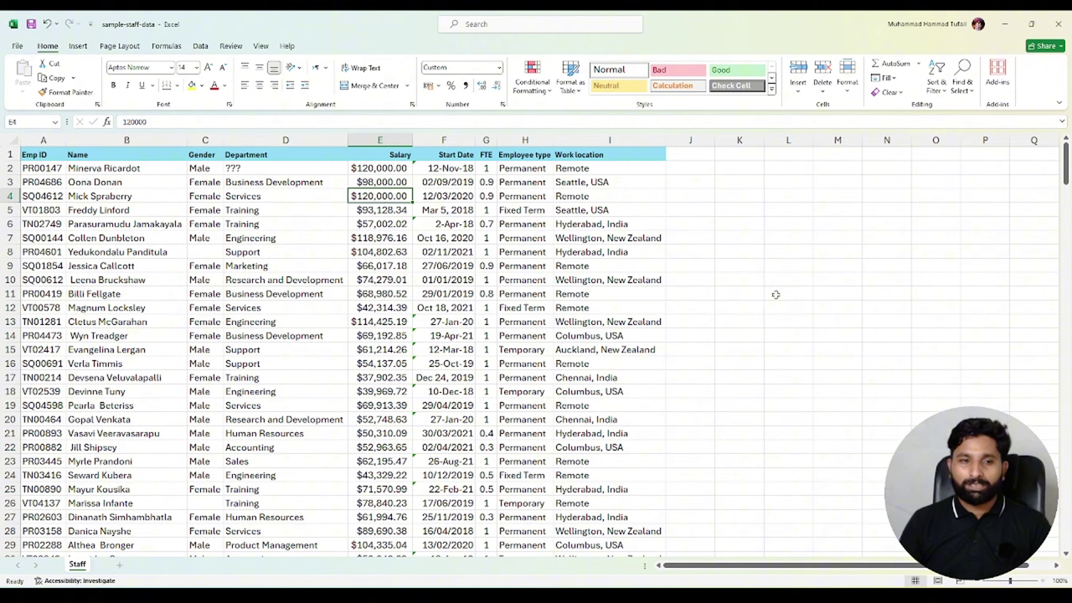
{"action": "type", "text": "150000"}
{"action": "key", "text": "Return"}
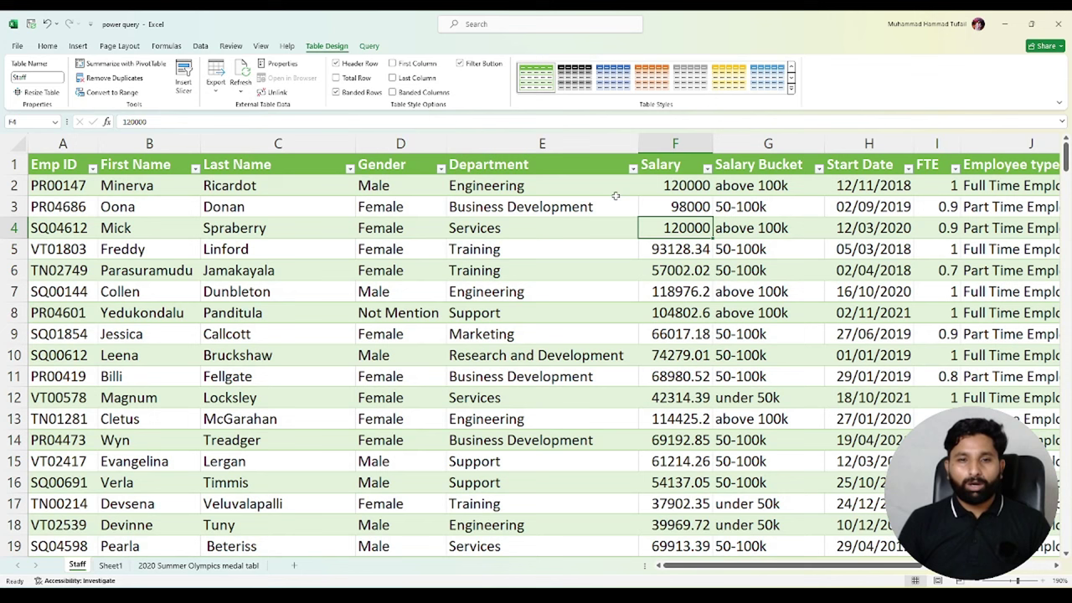
Refresh the Staff query so F4 picks up the new 150000 salary
{"action": "left_click", "coordinate": [694, 256]}
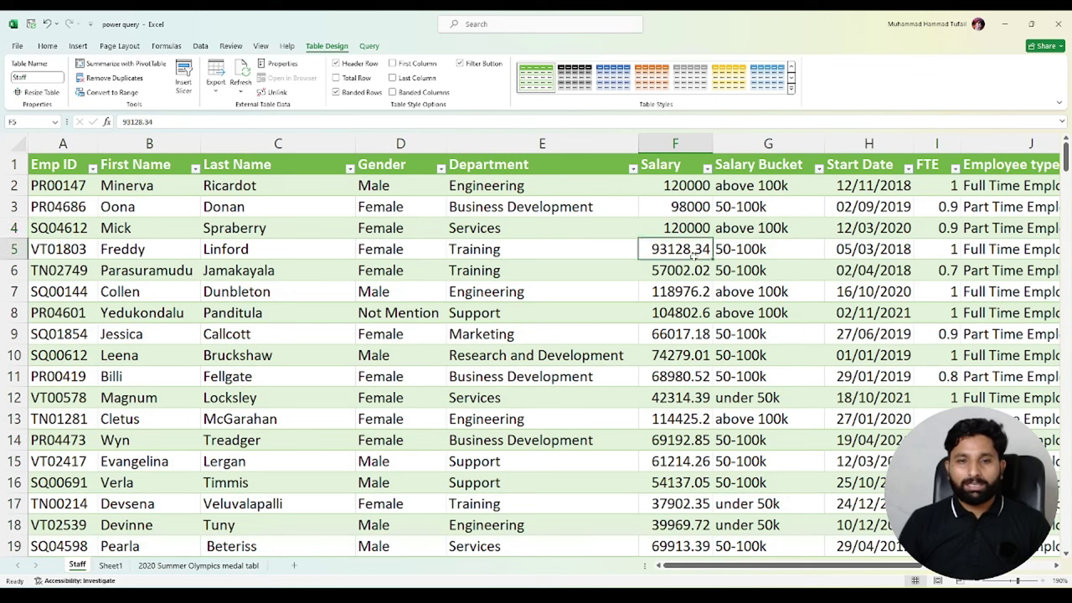
{"action": "left_click", "coordinate": [678, 231]}
{"action": "left_click", "coordinate": [370, 46]}
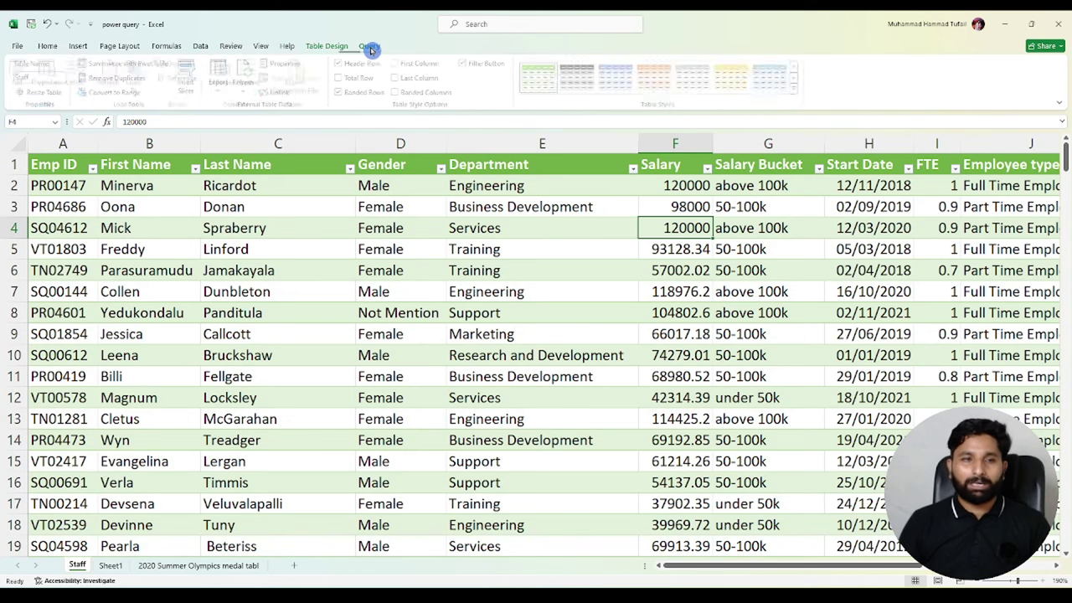
{"action": "left_click", "coordinate": [111, 74]}
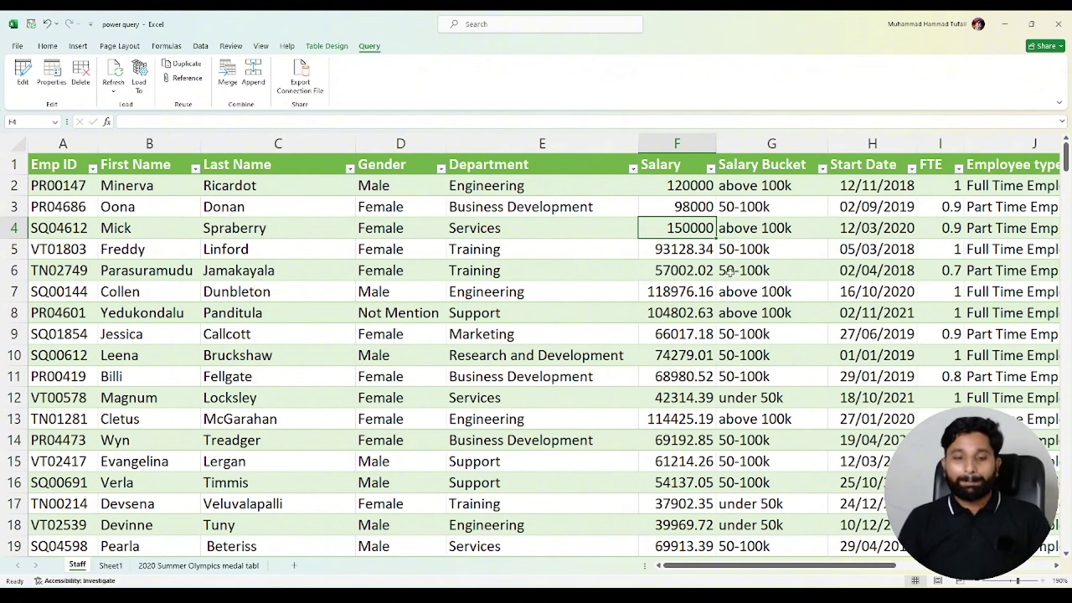
AutoFit column M so the Age values are readable
{"action": "scroll", "coordinate": [715, 285], "scroll_direction": "down", "scroll_amount": 2}
{"action": "scroll", "coordinate": [715, 285], "scroll_direction": "down", "scroll_amount": 1}
{"action": "scroll", "coordinate": [715, 283], "scroll_direction": "down", "scroll_amount": 1}
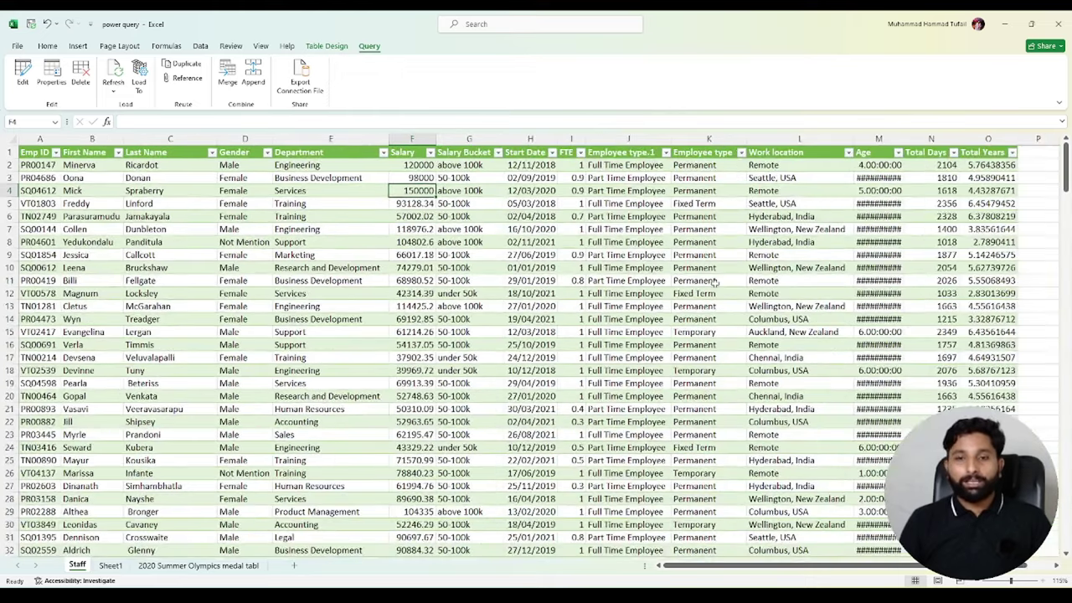
{"action": "double_click", "coordinate": [903, 135]}
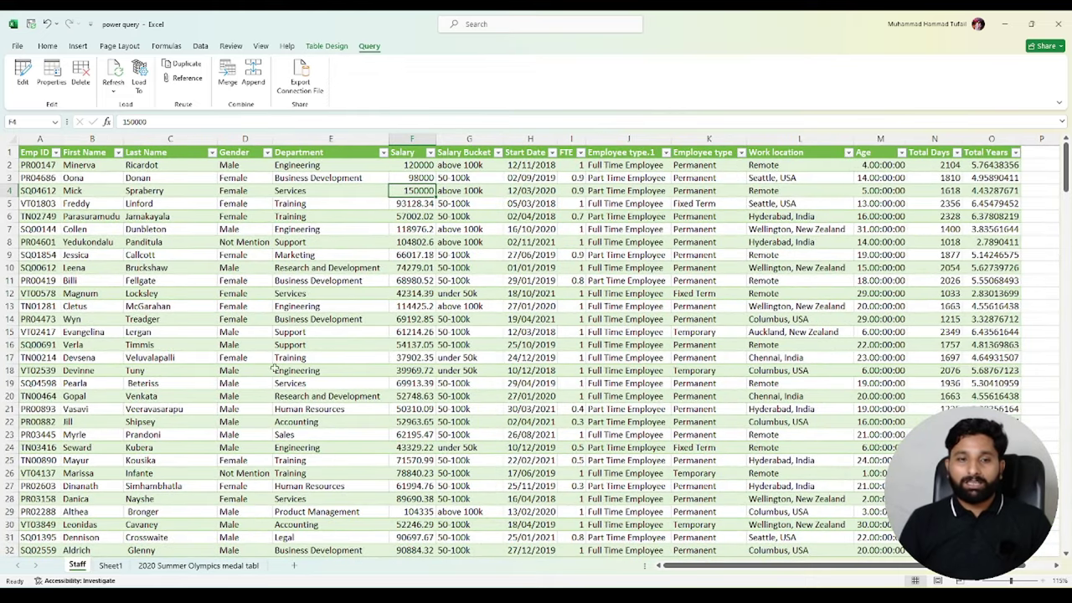